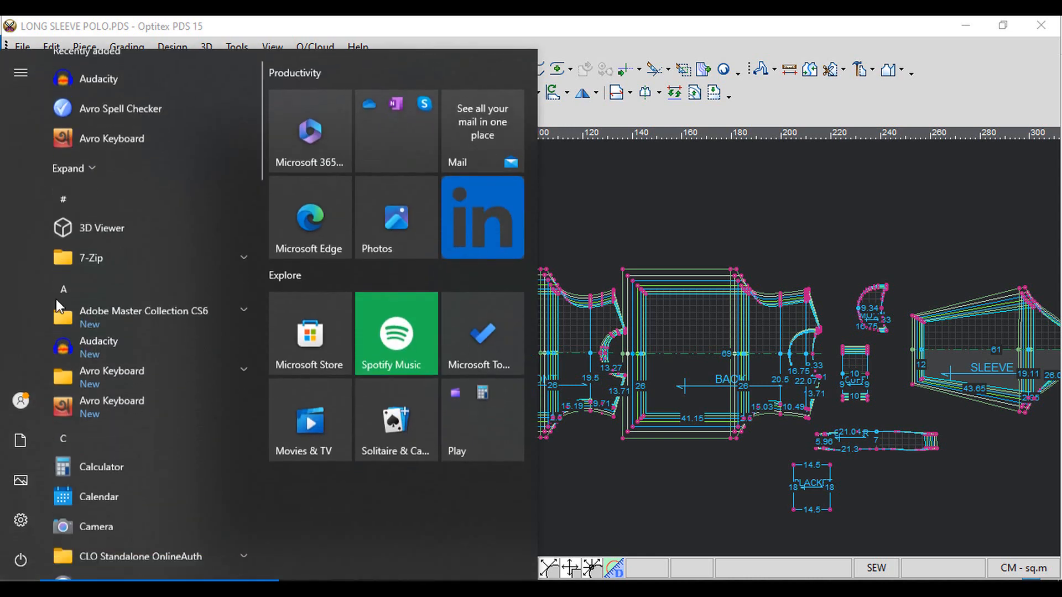
Launch Marker 15 from the Optitex 15 program folder
{"action": "scroll", "coordinate": [55, 299], "scroll_direction": "down", "scroll_amount": 10}
{"action": "scroll", "coordinate": [55, 300], "scroll_direction": "down", "scroll_amount": 4}
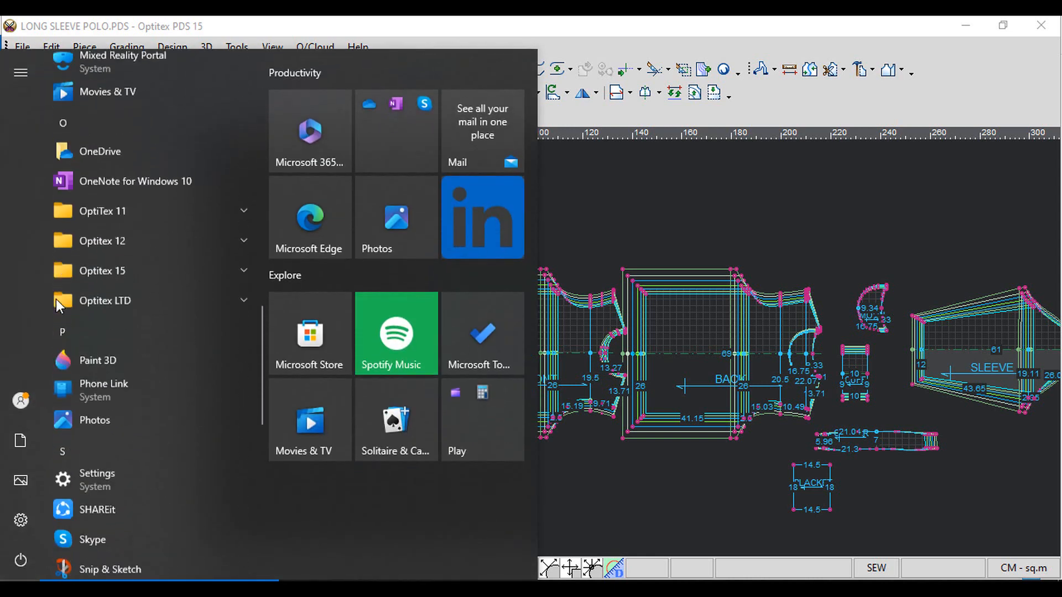
{"action": "left_click", "coordinate": [106, 268]}
{"action": "scroll", "coordinate": [121, 416], "scroll_direction": "down", "scroll_amount": 4}
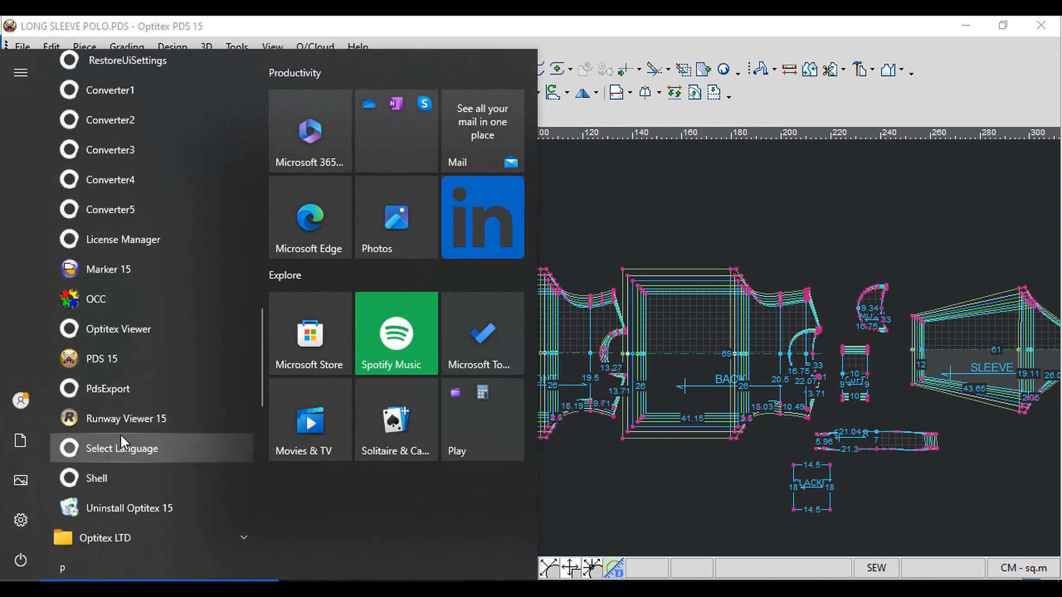
{"action": "left_click", "coordinate": [124, 273]}
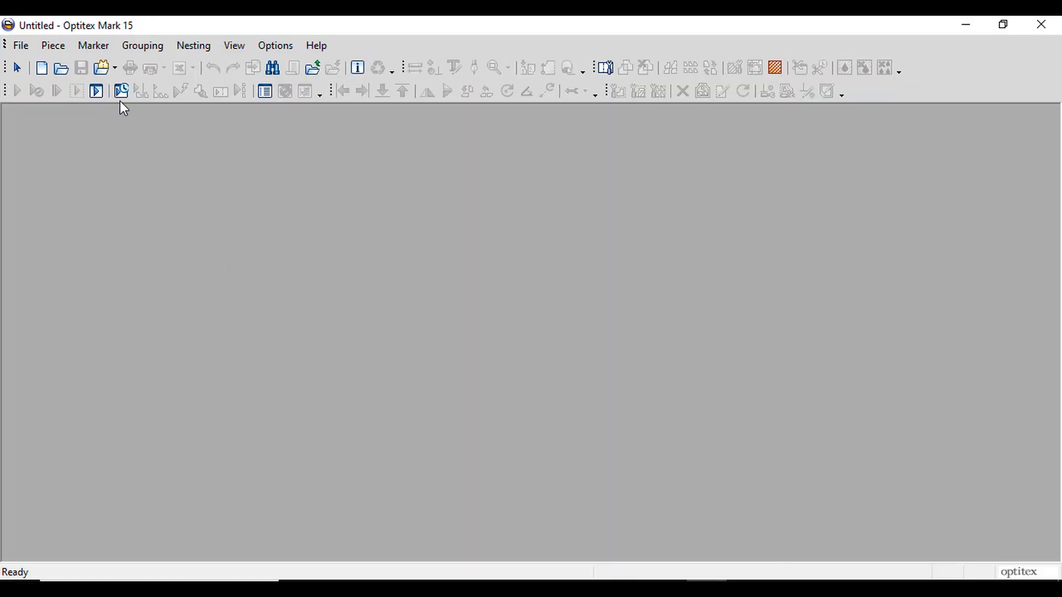
Close the Optitex PDS window with the long sleeve polo and return to Optitex Mark
{"action": "left_click", "coordinate": [21, 45]}
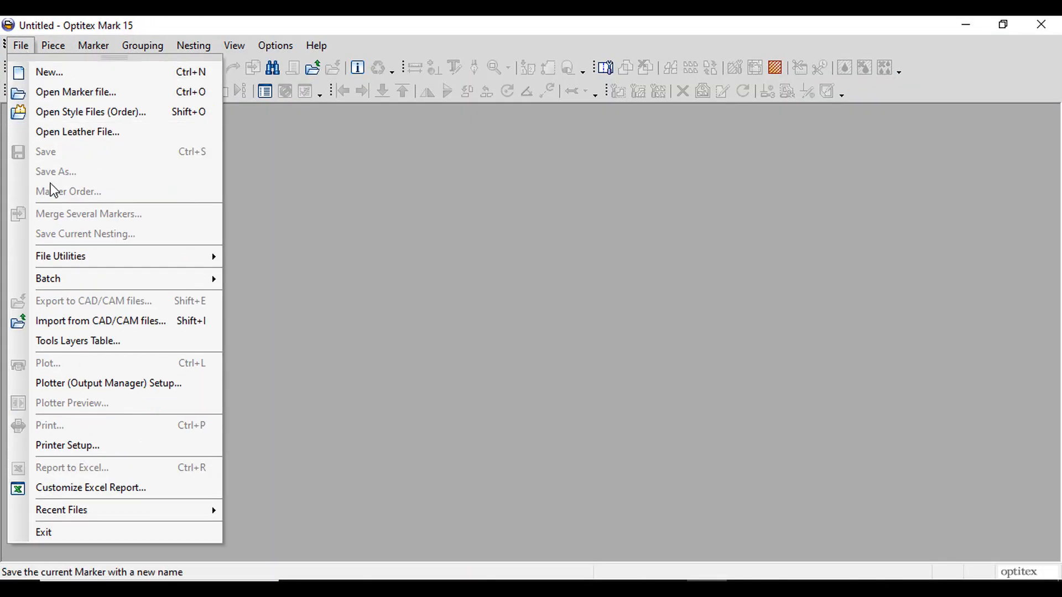
{"action": "left_click", "coordinate": [315, 218]}
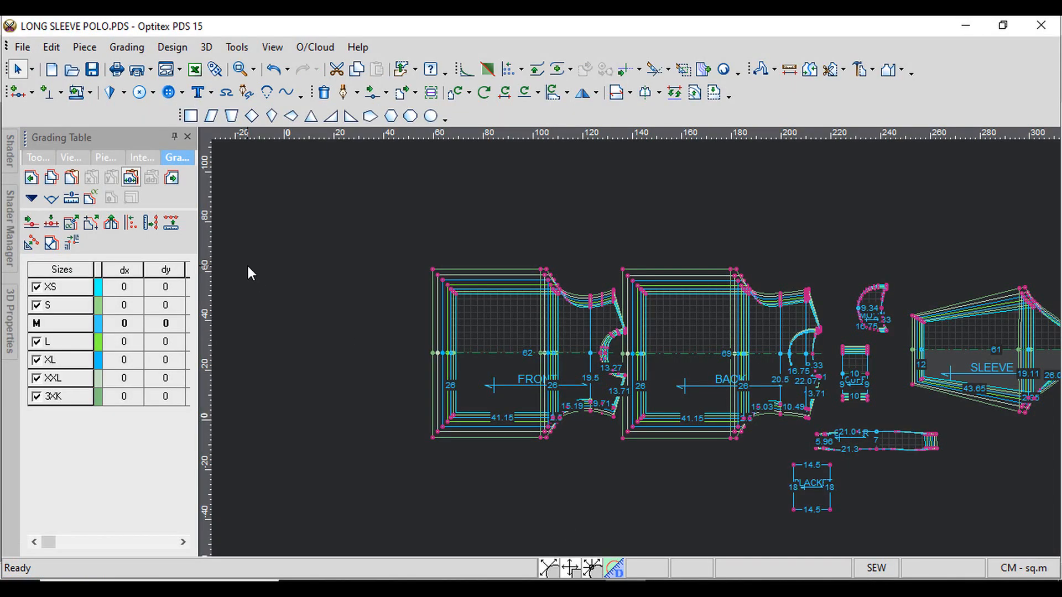
{"action": "left_click", "coordinate": [1041, 26]}
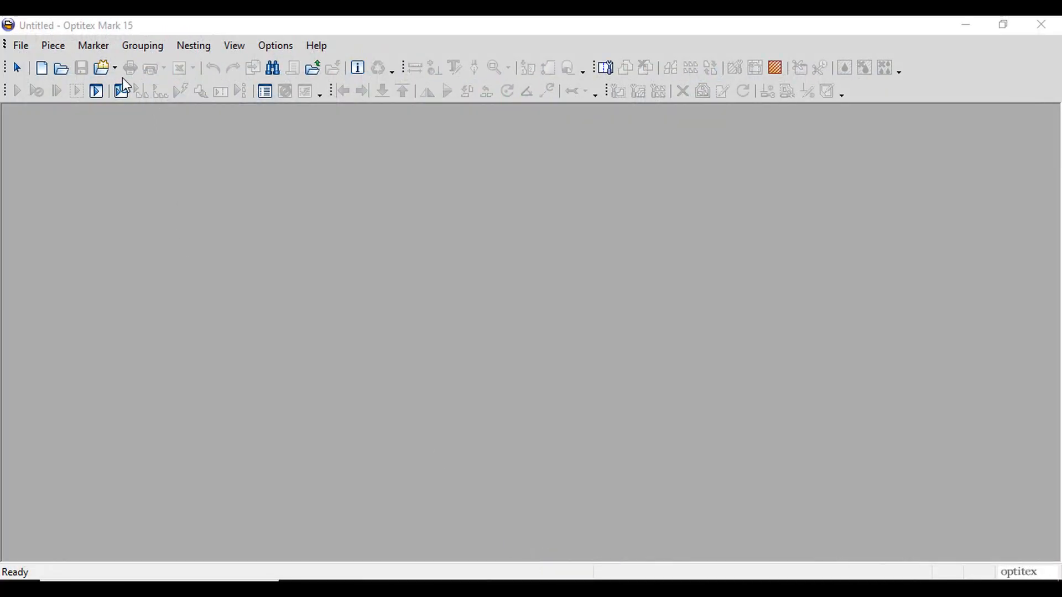
Start a style file order and load LONG SLEEVE POLO.PDS into it
{"action": "left_click", "coordinate": [104, 67]}
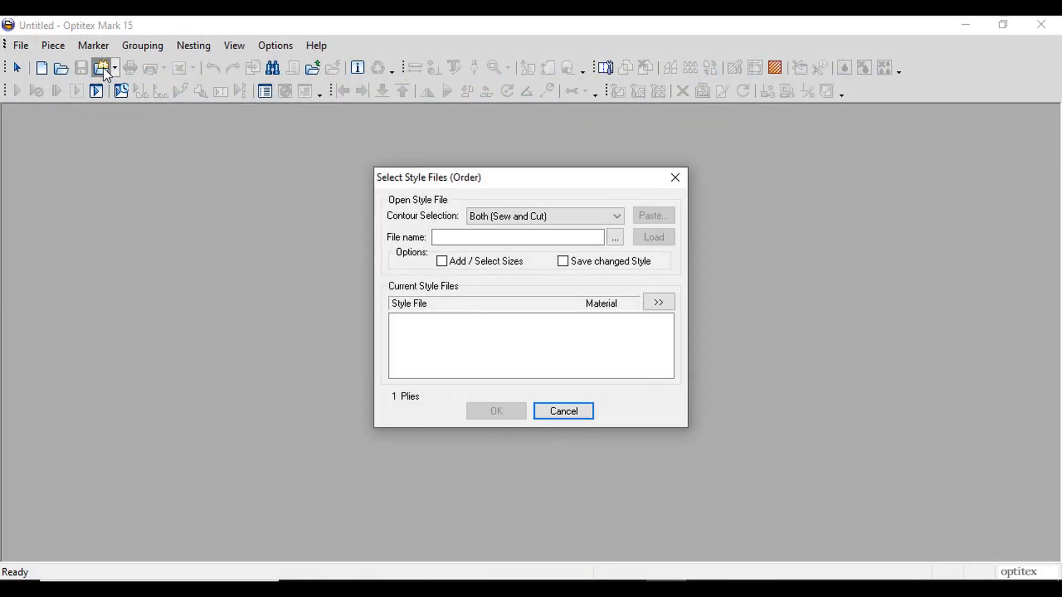
{"action": "left_click", "coordinate": [617, 237]}
{"action": "double_click", "coordinate": [376, 211]}
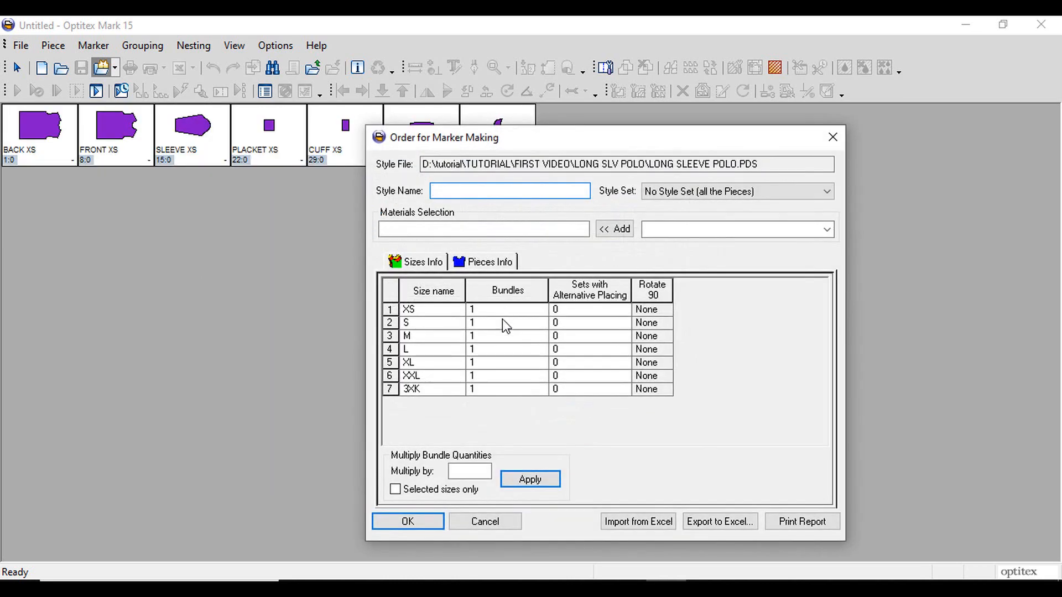
Set the XXL size to 2 bundles and consult the polo specification PDF in Edge before returning to Mark
{"action": "left_click", "coordinate": [502, 376]}
{"action": "type", "text": "2"}
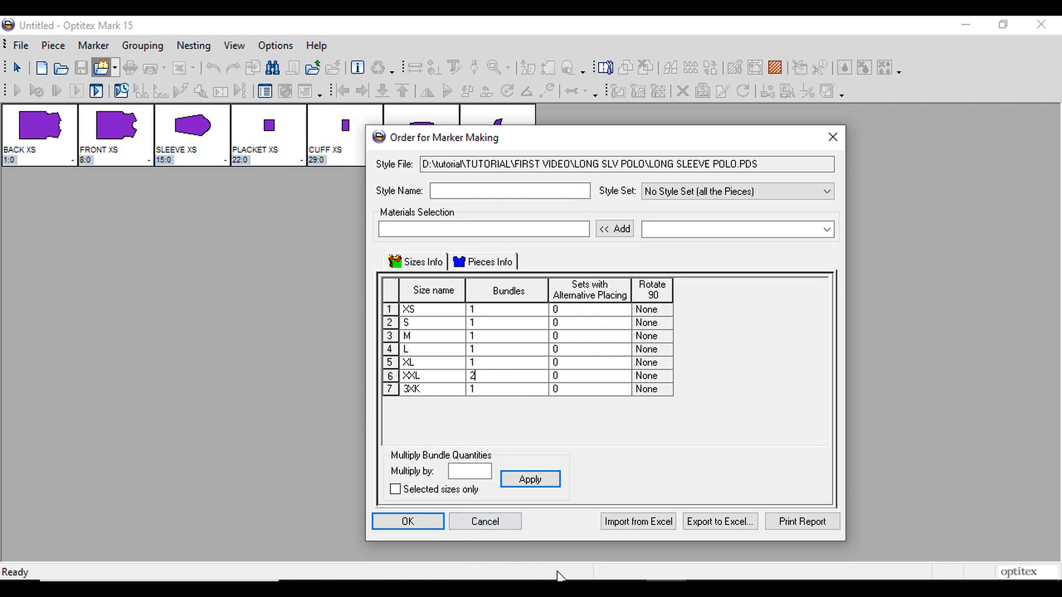
{"action": "left_click", "coordinate": [341, 588]}
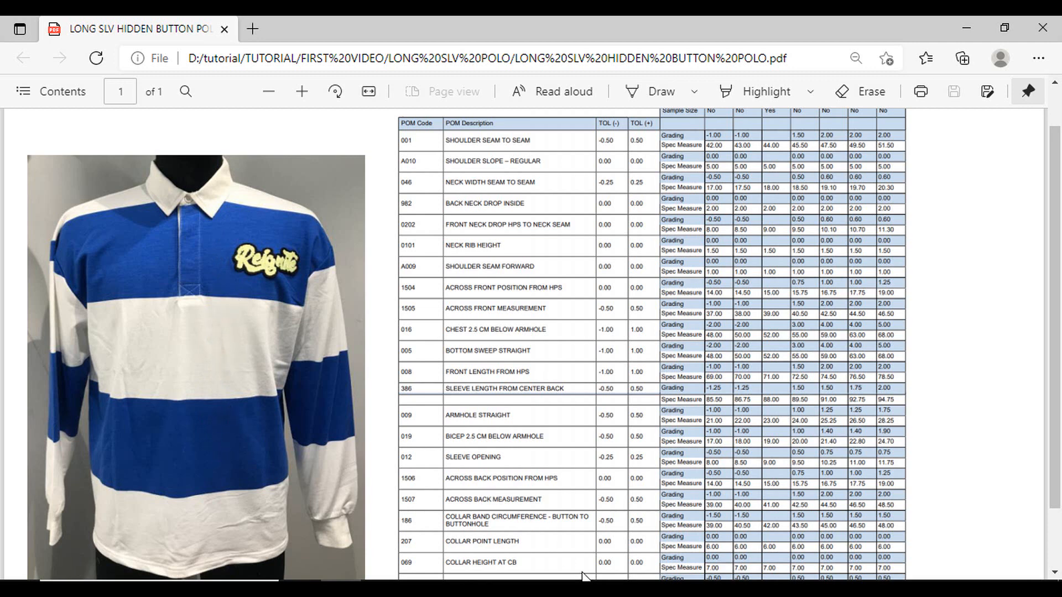
{"action": "left_click", "coordinate": [646, 578]}
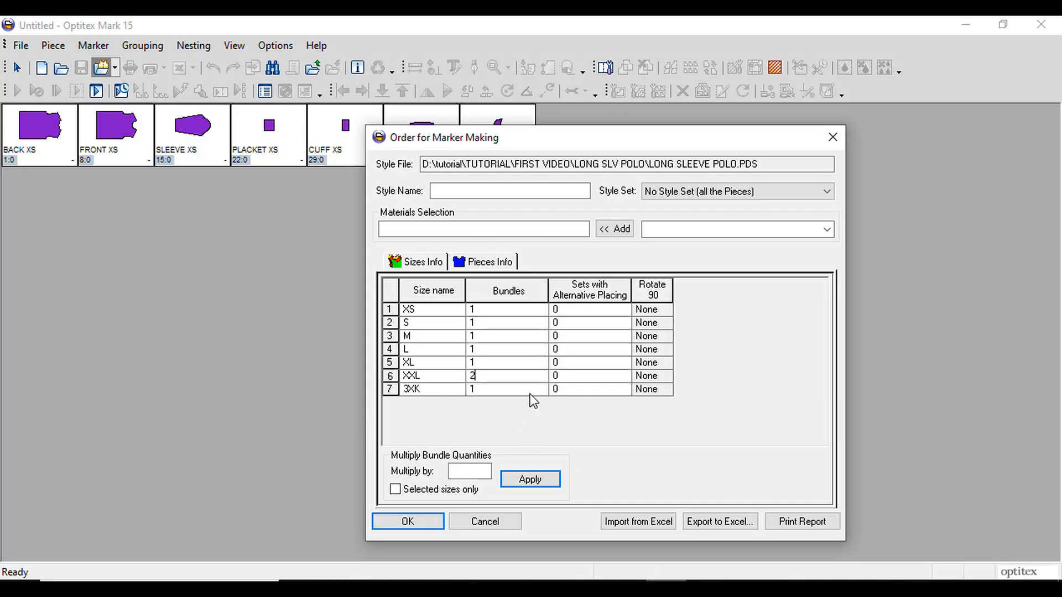
Check the order's pieces against the polo specification PDF and set the SLEEVE quantity to 2
{"action": "left_click", "coordinate": [507, 265]}
{"action": "left_click_drag", "start_coordinate": [702, 383], "coordinate": [796, 354]}
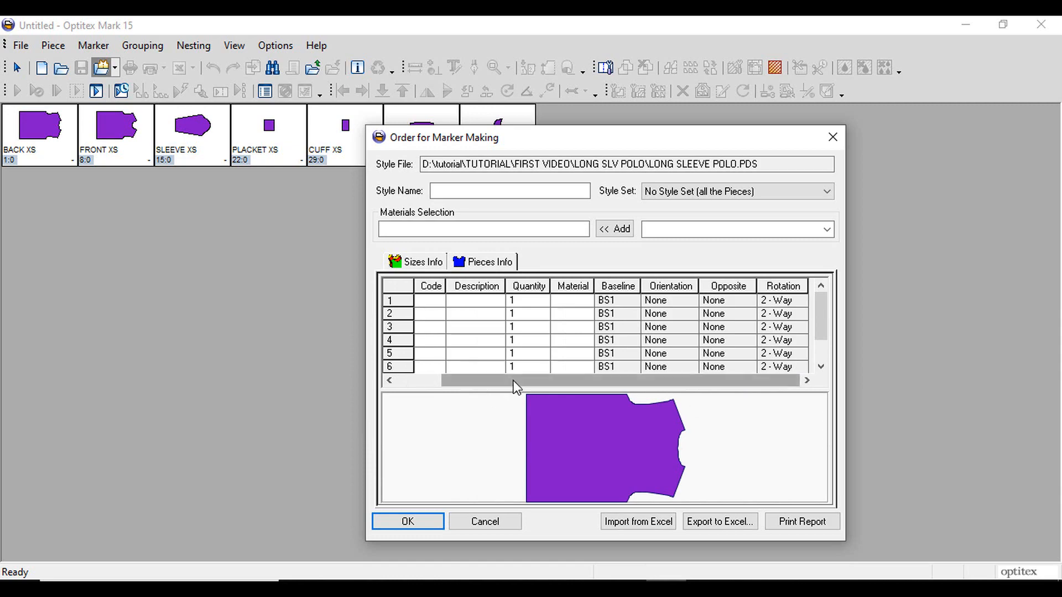
{"action": "left_click_drag", "start_coordinate": [513, 381], "coordinate": [439, 371]}
{"action": "left_click", "coordinate": [341, 587]}
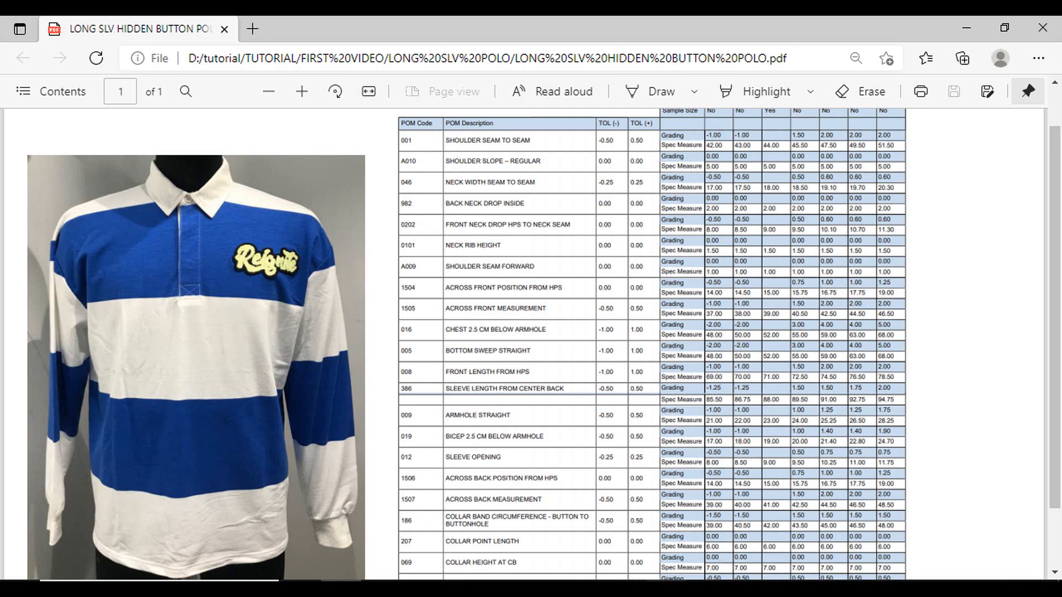
{"action": "mouse_move", "coordinate": [666, 587]}
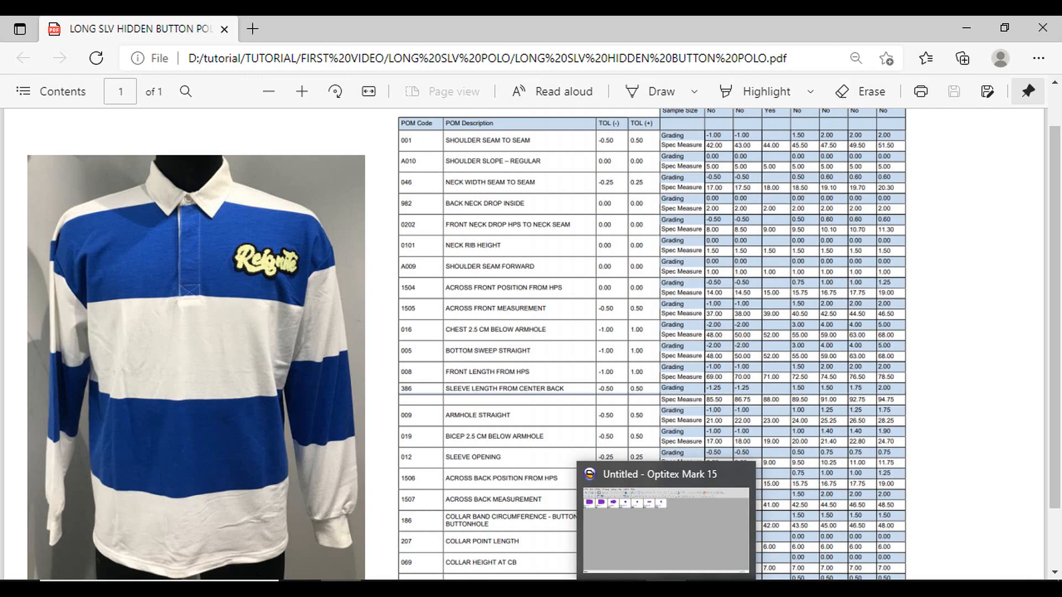
{"action": "left_click", "coordinate": [666, 587]}
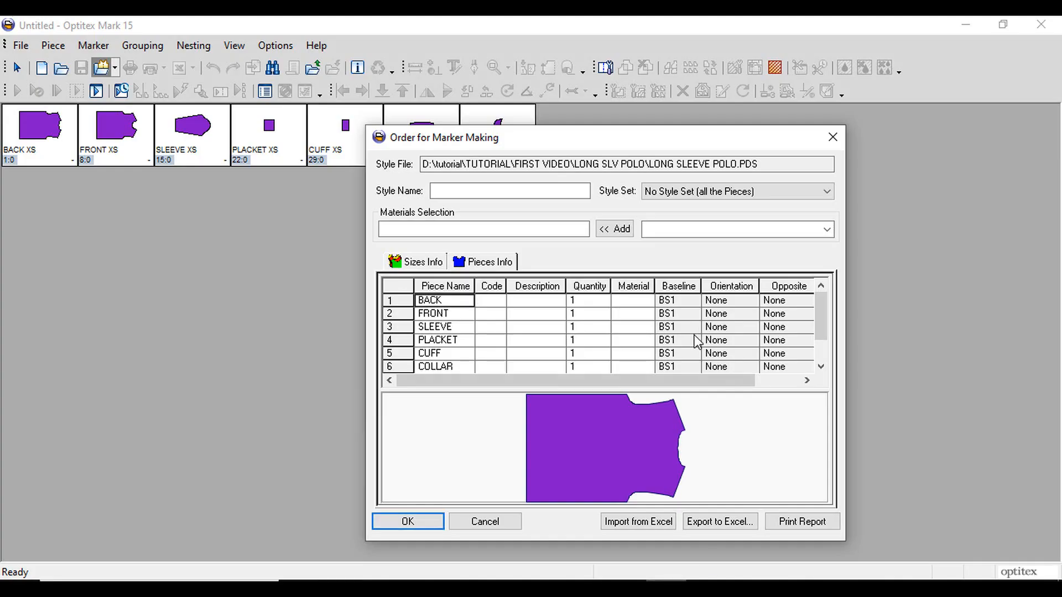
{"action": "left_click", "coordinate": [601, 303]}
{"action": "key", "text": "Down"}
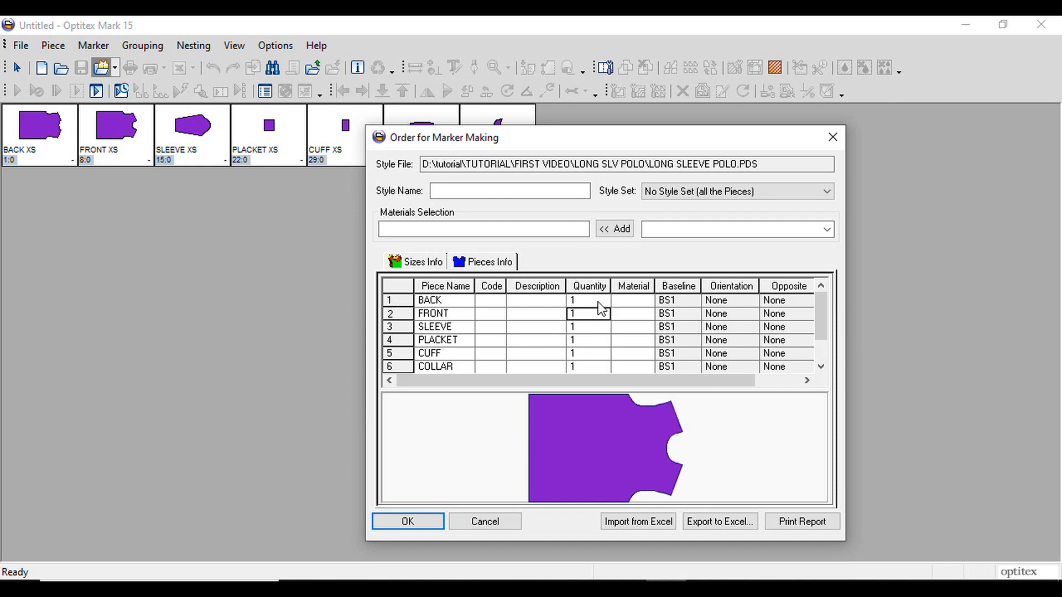
{"action": "key", "text": "Down"}
{"action": "type", "text": "2"}
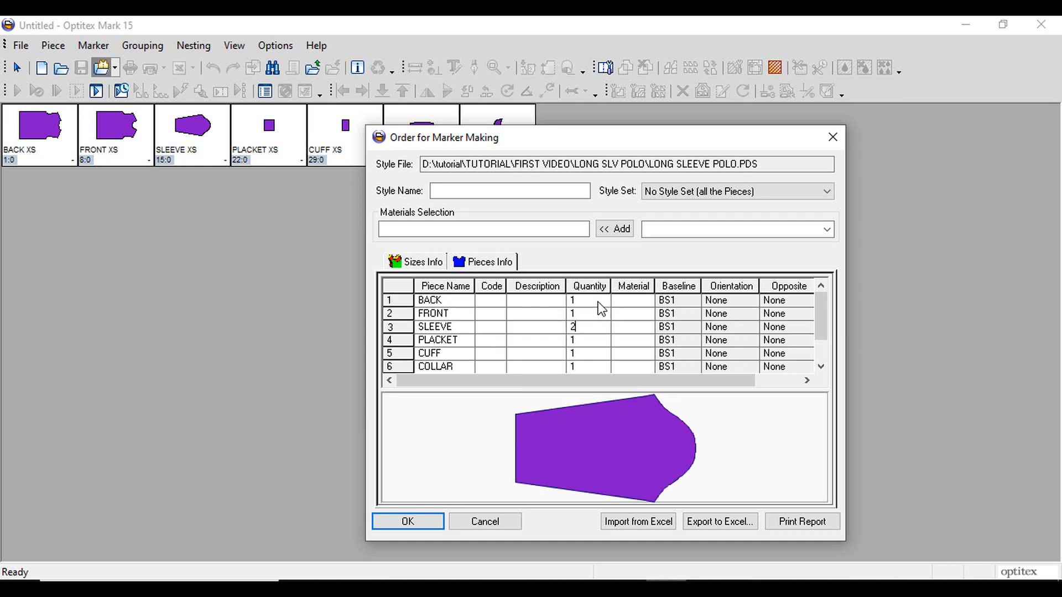
Set the quantities of the PLACKET, CUFF and COLLAR pieces to 0 in the order
{"action": "key", "text": "Down"}
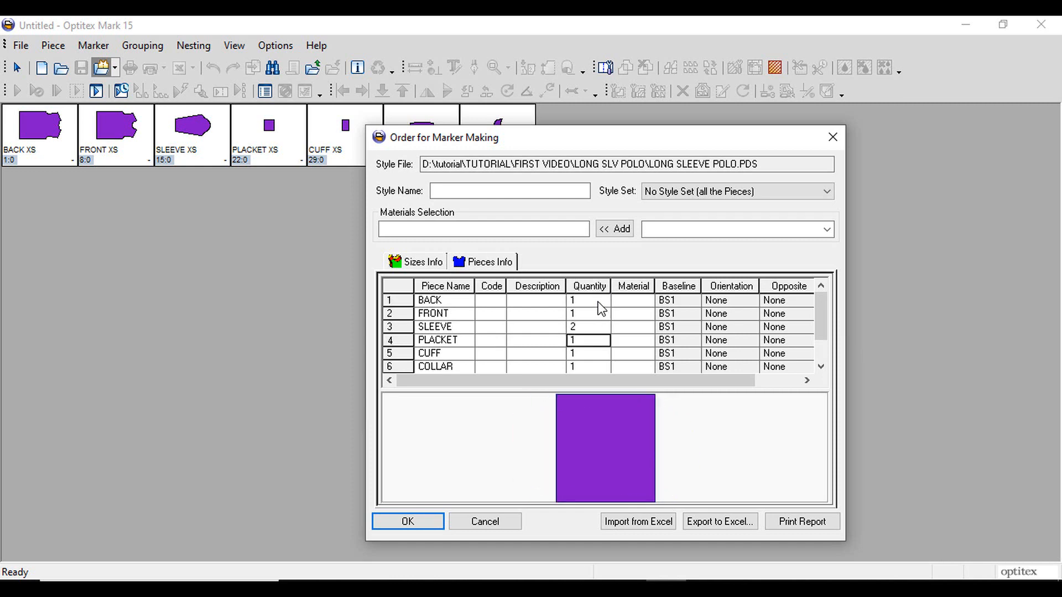
{"action": "type", "text": "0"}
{"action": "key", "text": "Down"}
{"action": "type", "text": "0"}
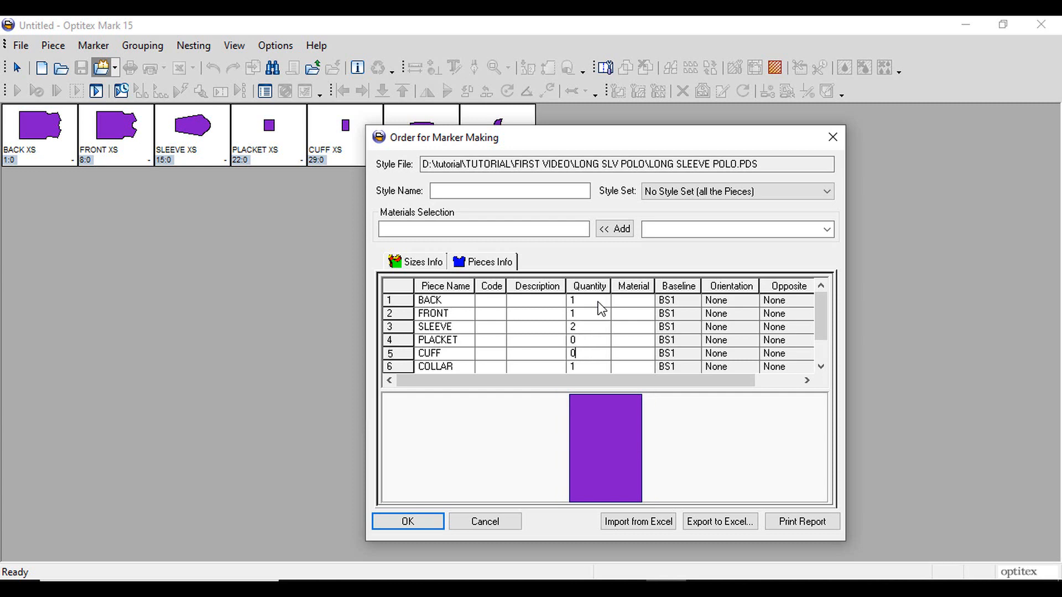
{"action": "key", "text": "Down"}
{"action": "type", "text": "0"}
{"action": "key", "text": "Down"}
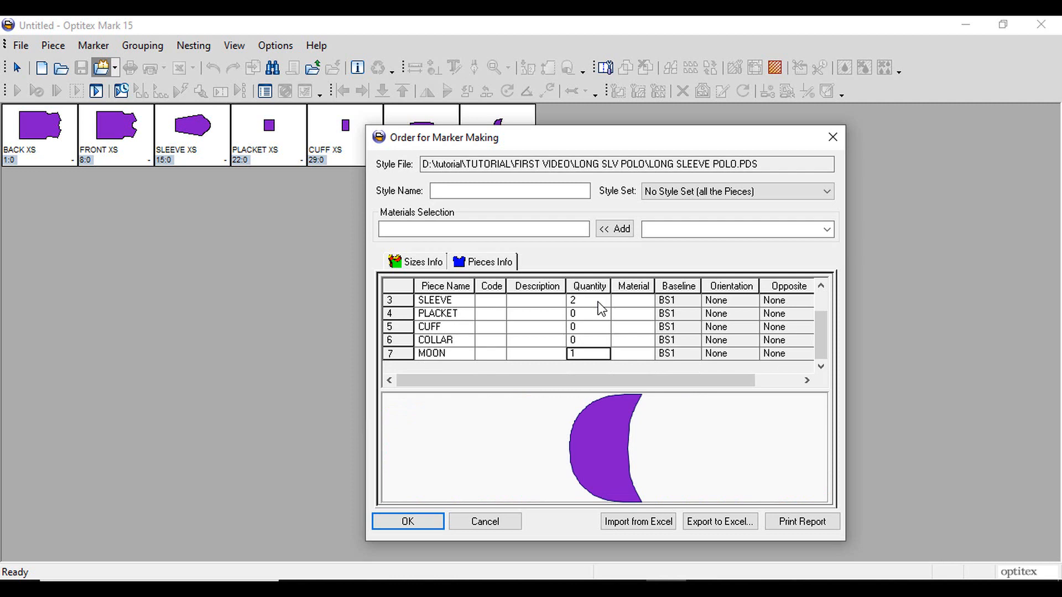
Accept the marker order without a material or opposite attribute and load its pieces into the marker
{"action": "left_click", "coordinate": [701, 229]}
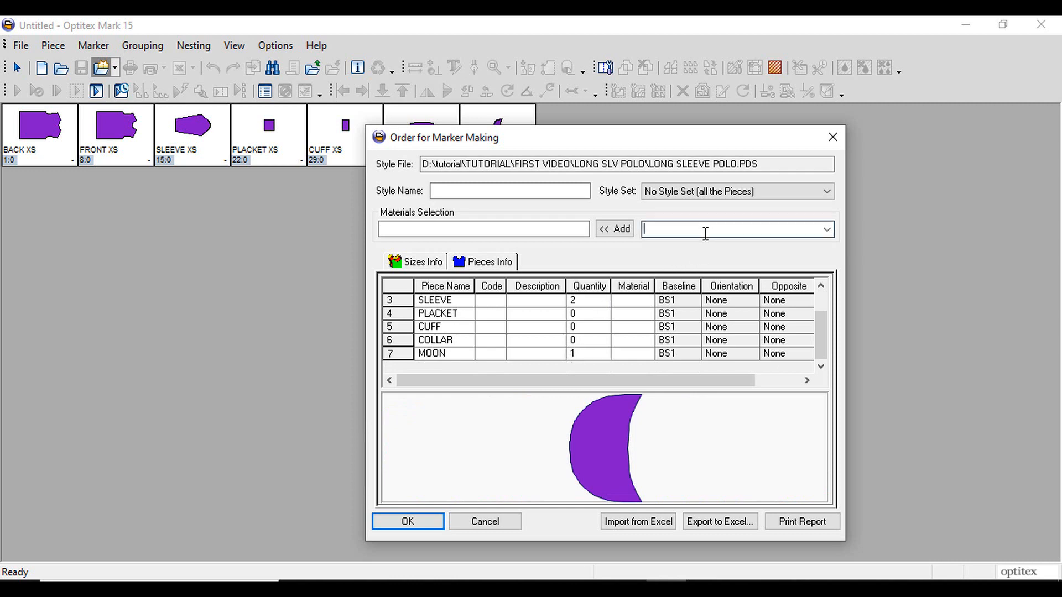
{"action": "left_click", "coordinate": [826, 231]}
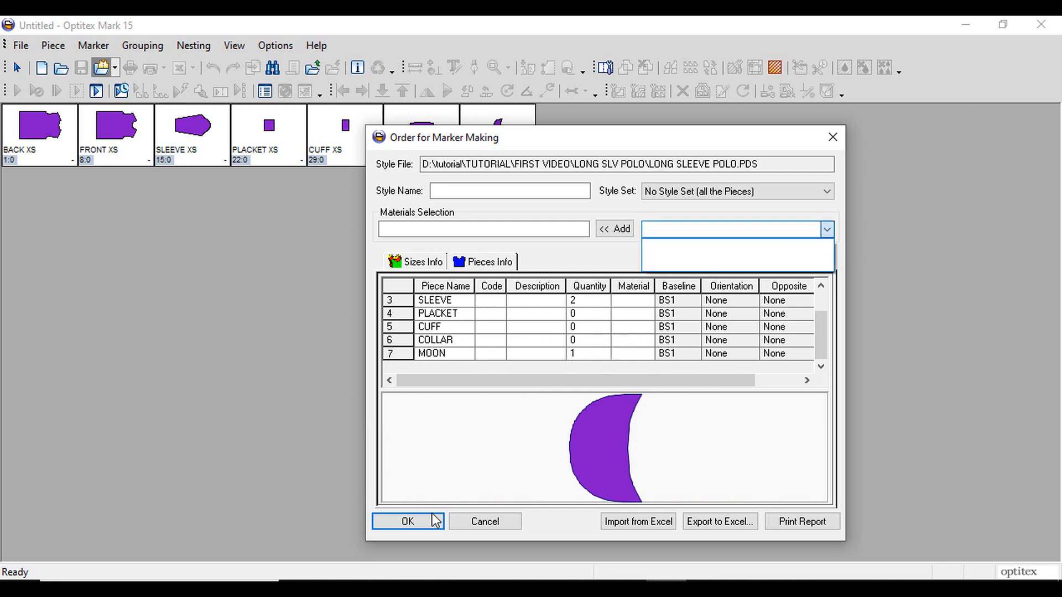
{"action": "left_click", "coordinate": [407, 523]}
{"action": "left_click", "coordinate": [407, 523]}
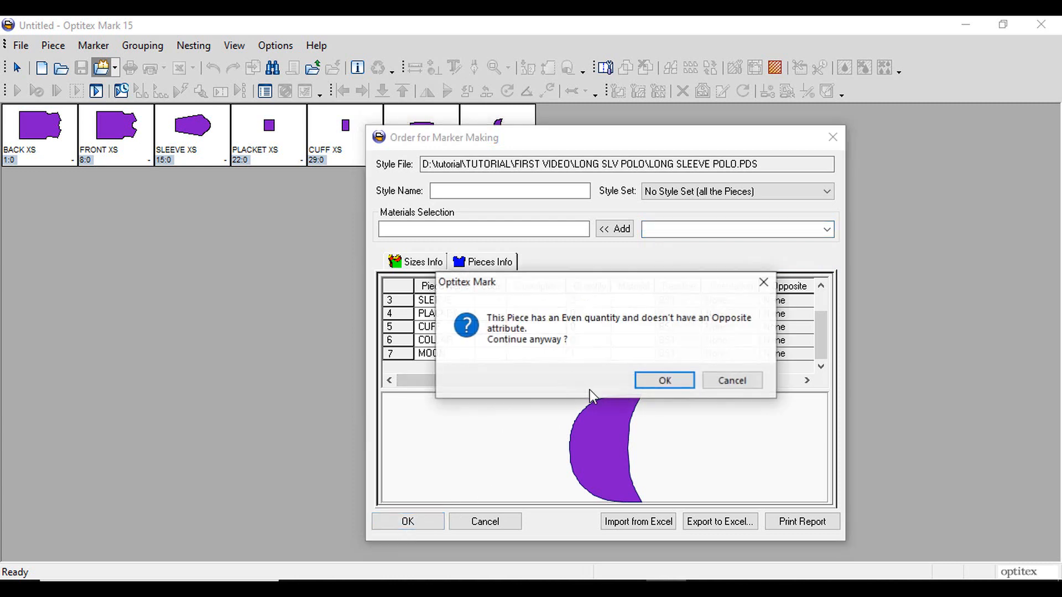
{"action": "left_click", "coordinate": [664, 383]}
{"action": "left_click", "coordinate": [575, 381]}
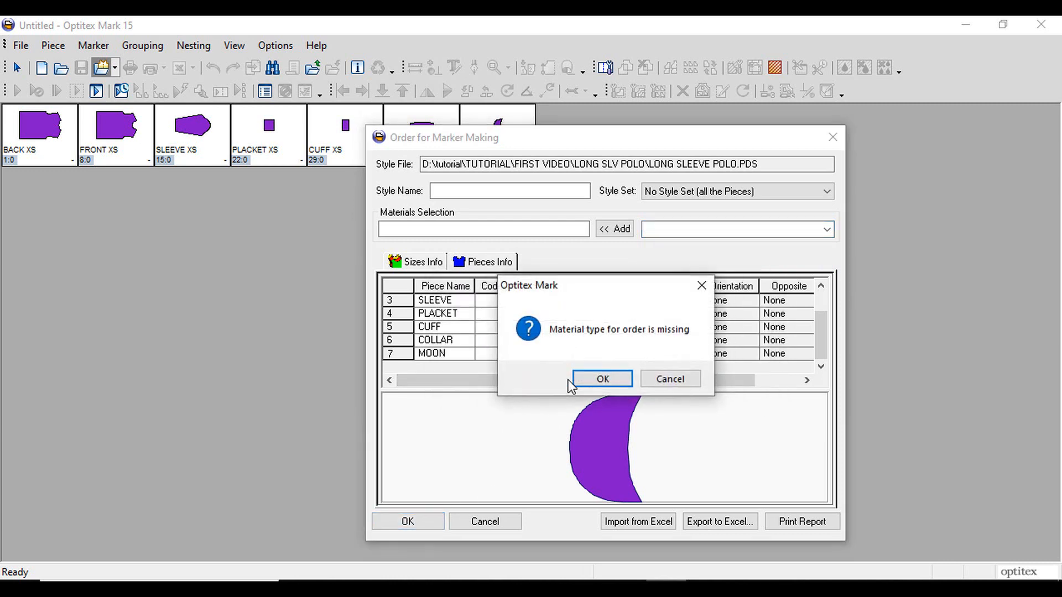
{"action": "left_click", "coordinate": [603, 380]}
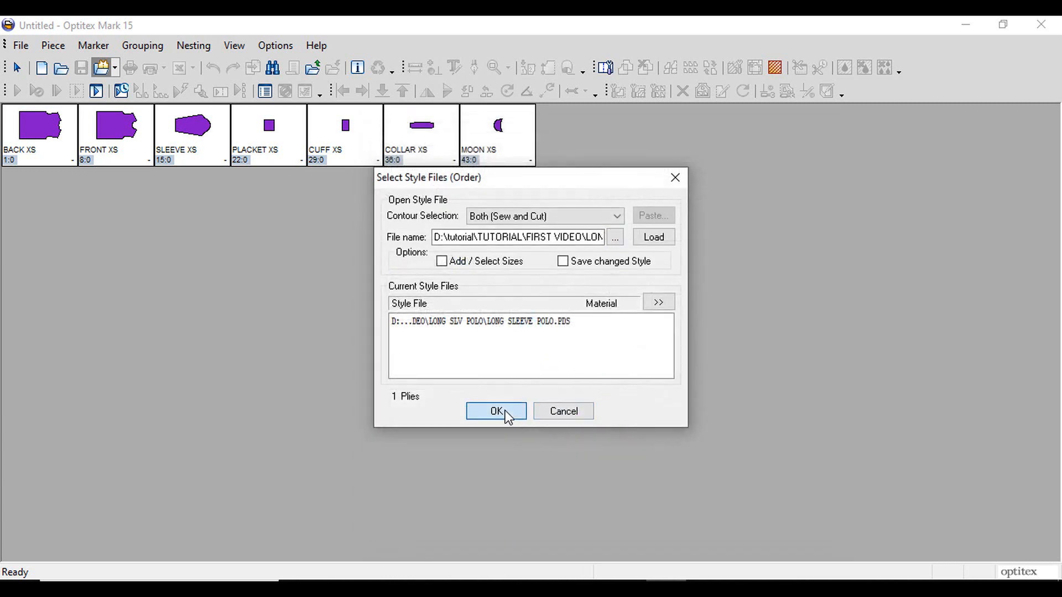
{"action": "left_click", "coordinate": [503, 410]}
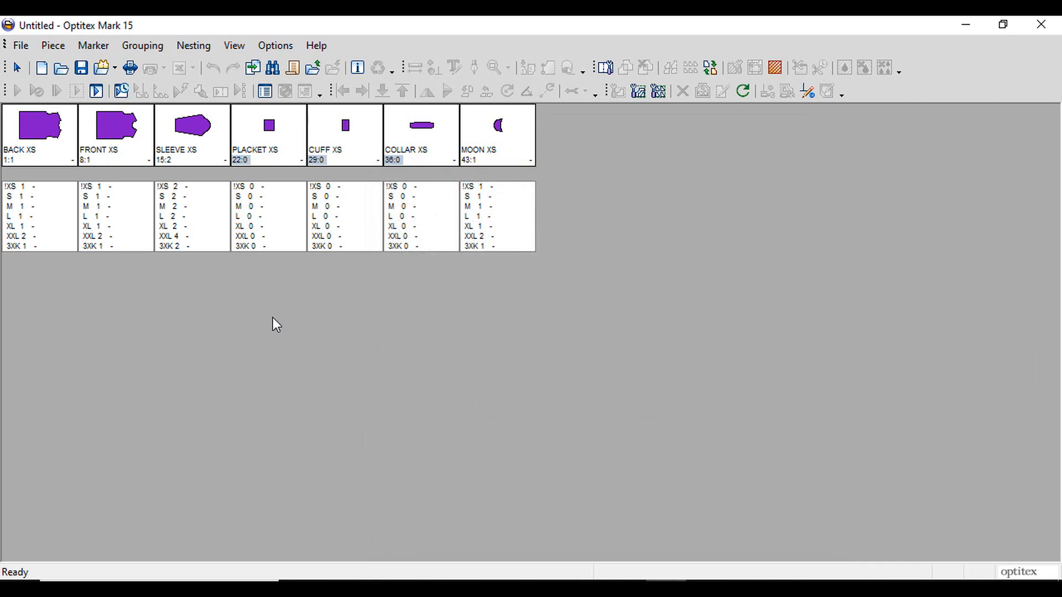
Define the marker with a width of 72 inches
{"action": "left_click", "coordinate": [95, 46]}
{"action": "left_click", "coordinate": [104, 71]}
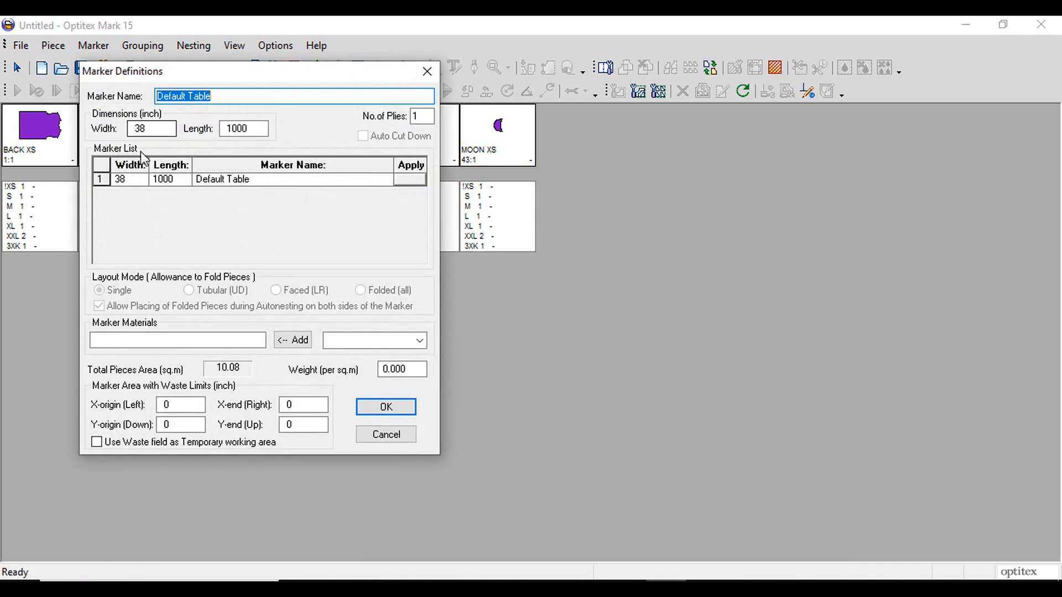
{"action": "double_click", "coordinate": [152, 129]}
{"action": "type", "text": "72"}
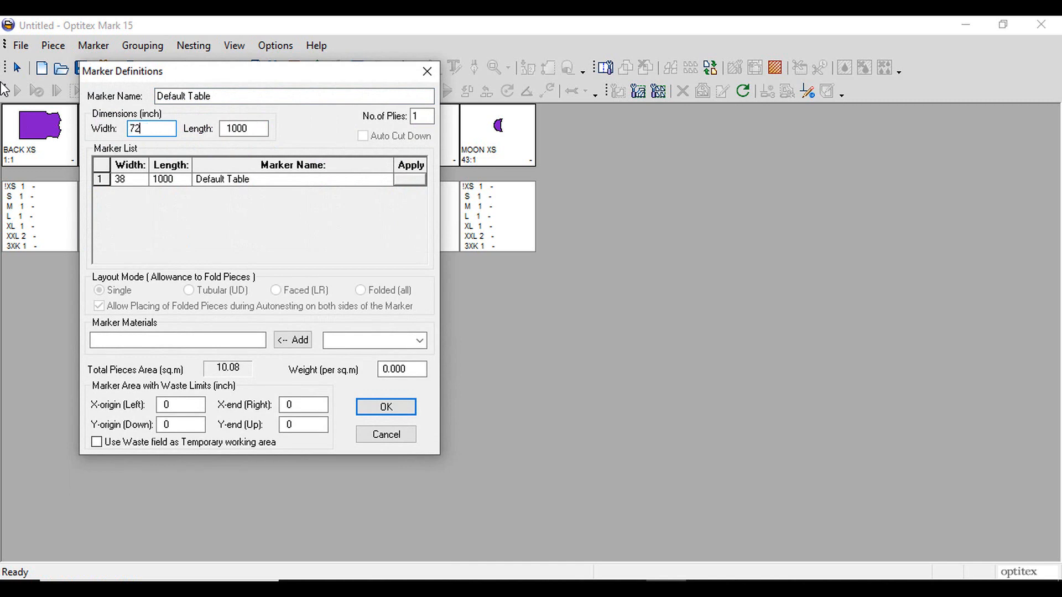
{"action": "key", "text": "Return"}
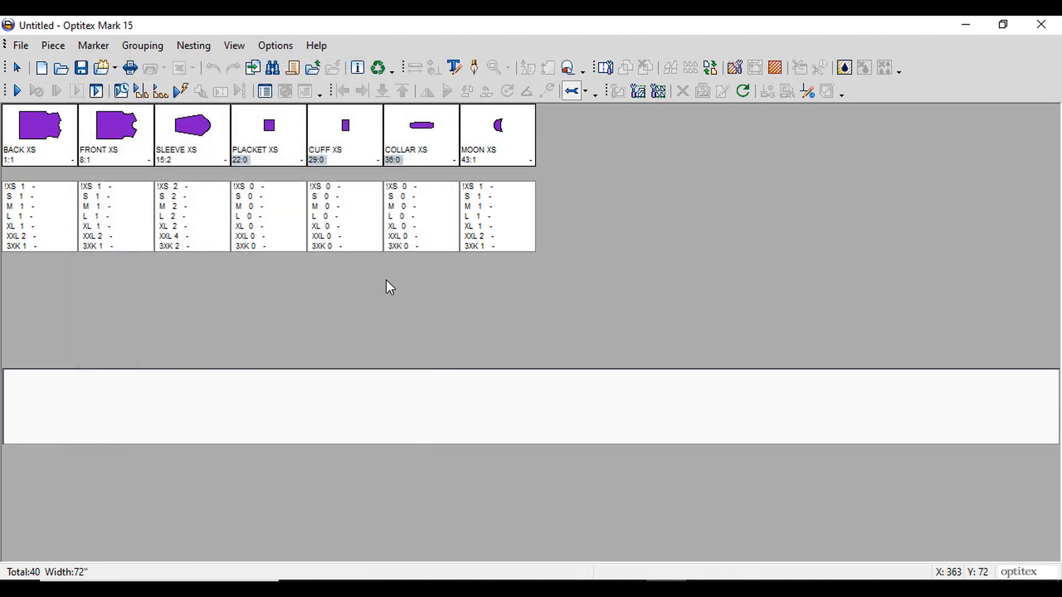
Scale all pieces globally by 2% in both X and Y
{"action": "left_click", "coordinate": [53, 45]}
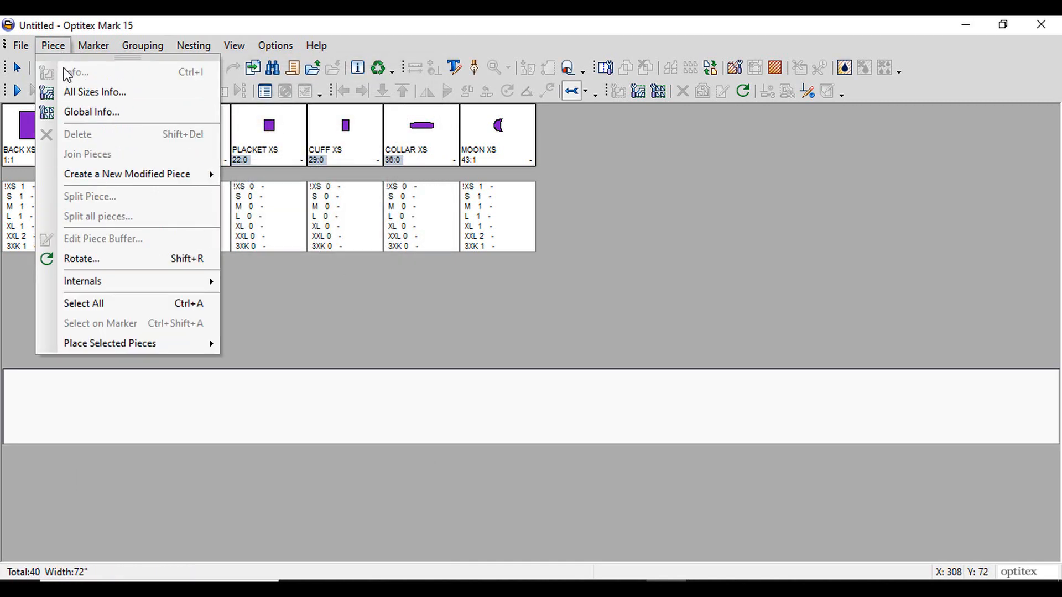
{"action": "left_click", "coordinate": [94, 114]}
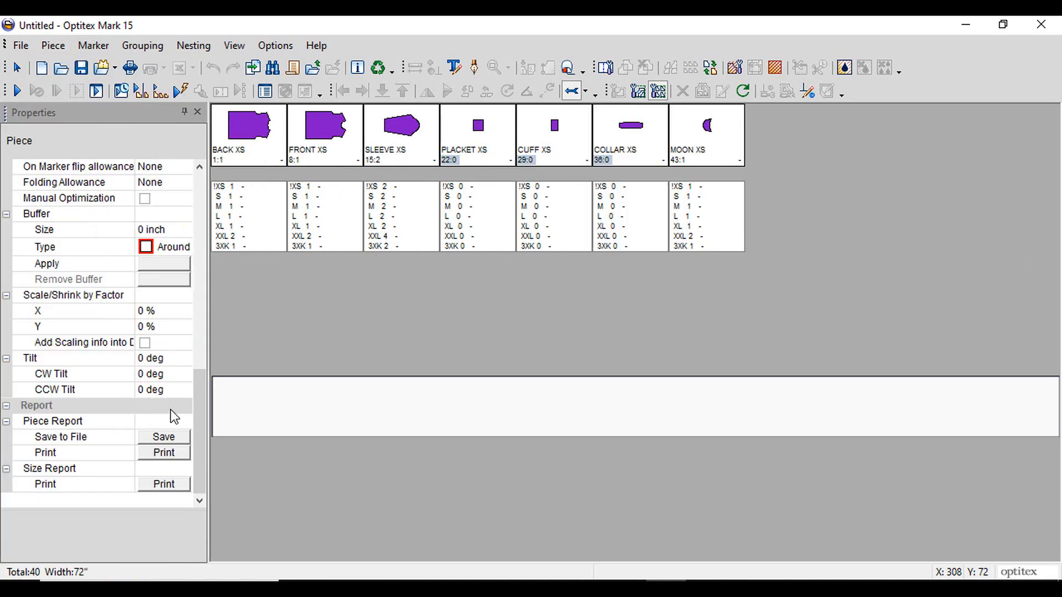
{"action": "left_click", "coordinate": [167, 312]}
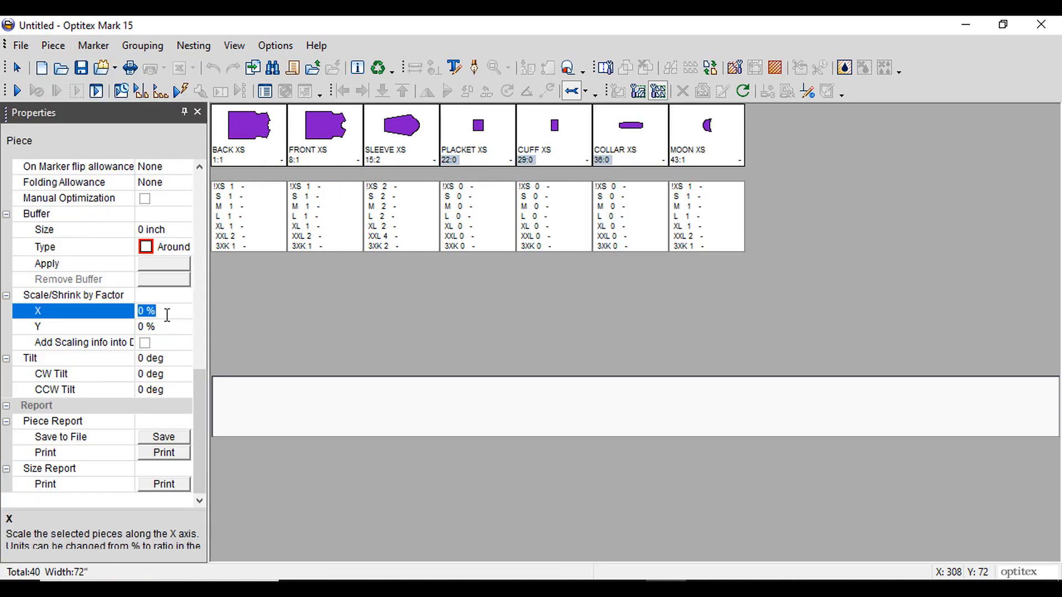
{"action": "type", "text": "2"}
{"action": "key", "text": "Tab"}
{"action": "type", "text": "2"}
{"action": "left_click", "coordinate": [258, 203]}
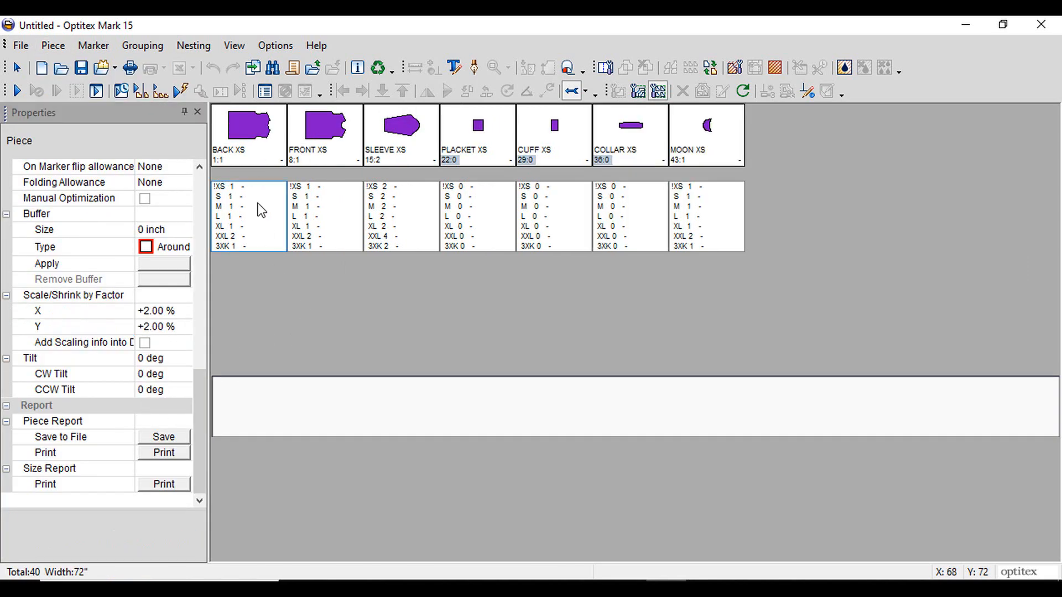
{"action": "left_click", "coordinate": [197, 113]}
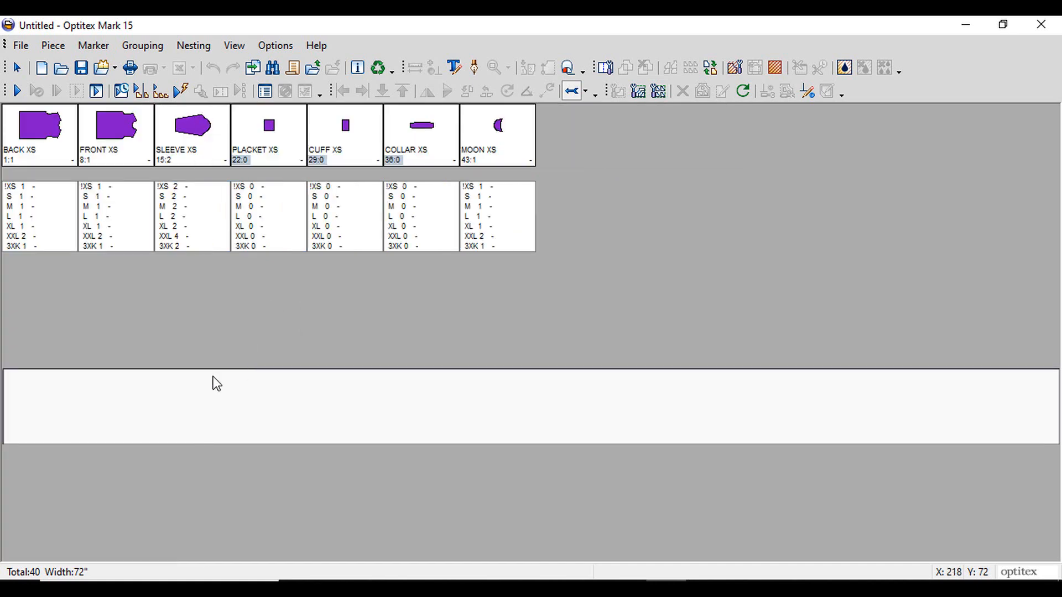
Look at the striped polo photo in the browser's LONG SLV HIDDEN BUTTON POLO PDF and return to Optitex Mark
{"action": "left_click", "coordinate": [343, 583]}
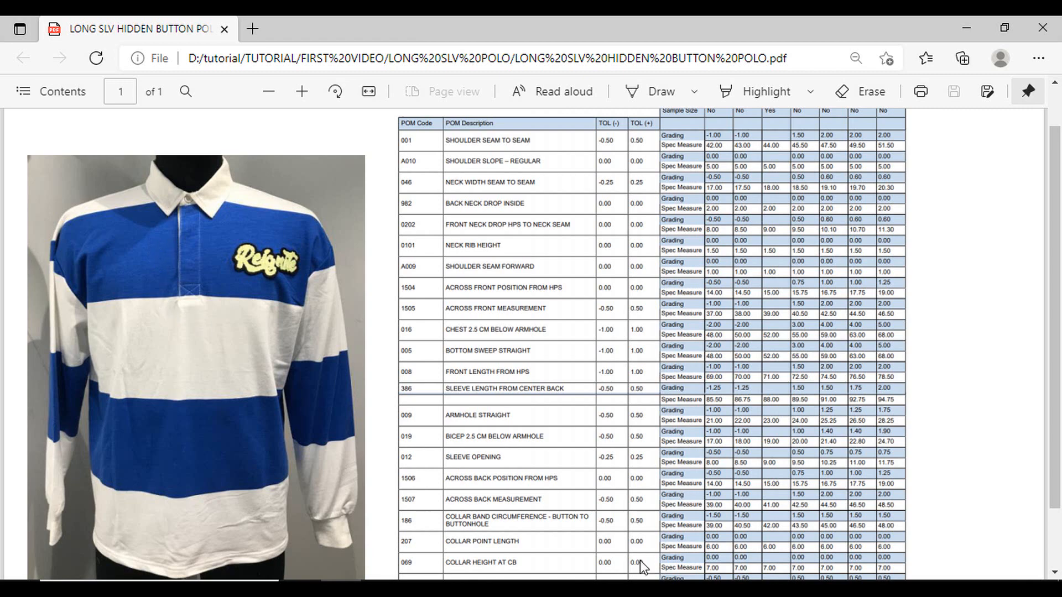
{"action": "left_click", "coordinate": [666, 587]}
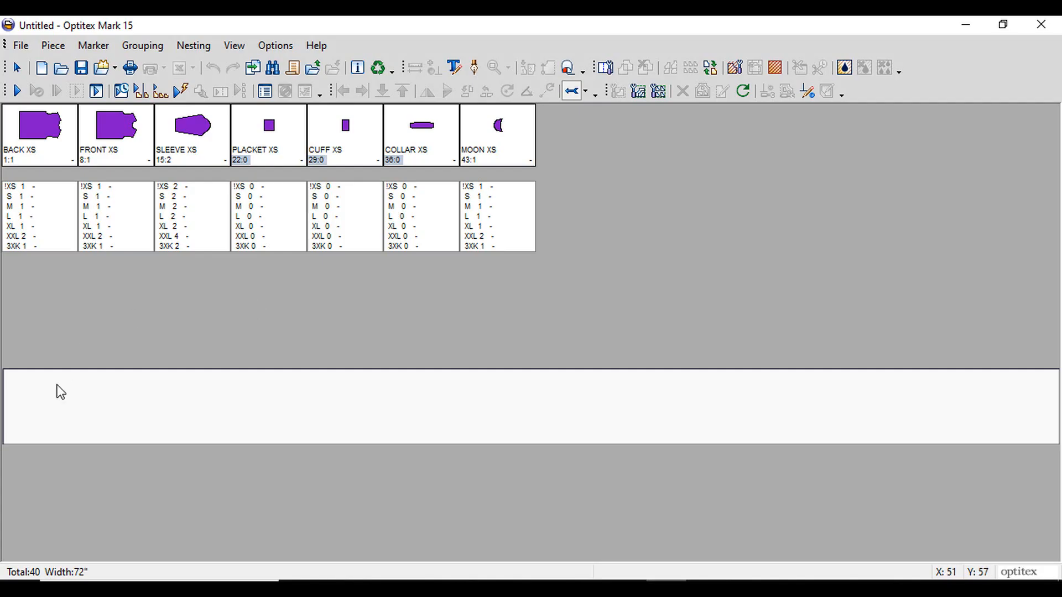
Set the stripe start point X to 15 in the stripe definitions and turn on Stripe Adjust
{"action": "left_click", "coordinate": [735, 67]}
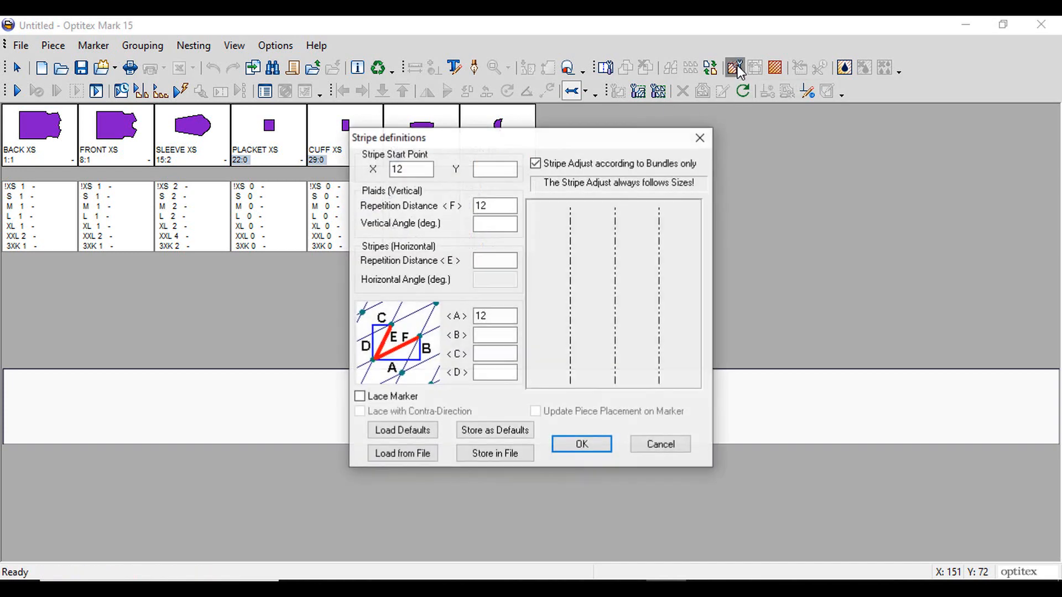
{"action": "double_click", "coordinate": [419, 170]}
{"action": "type", "text": "15"}
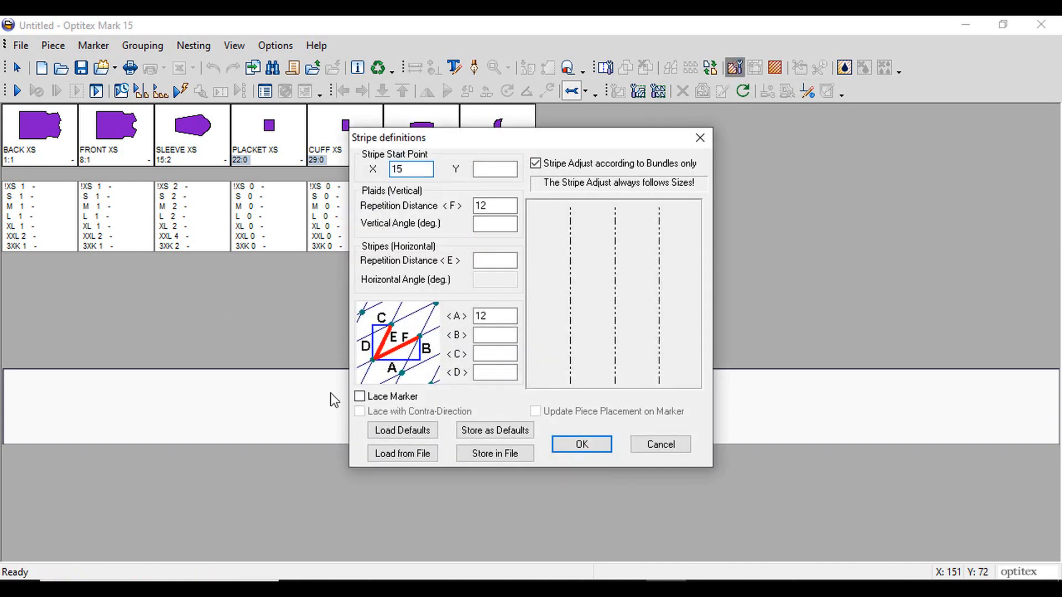
{"action": "left_click", "coordinate": [590, 445]}
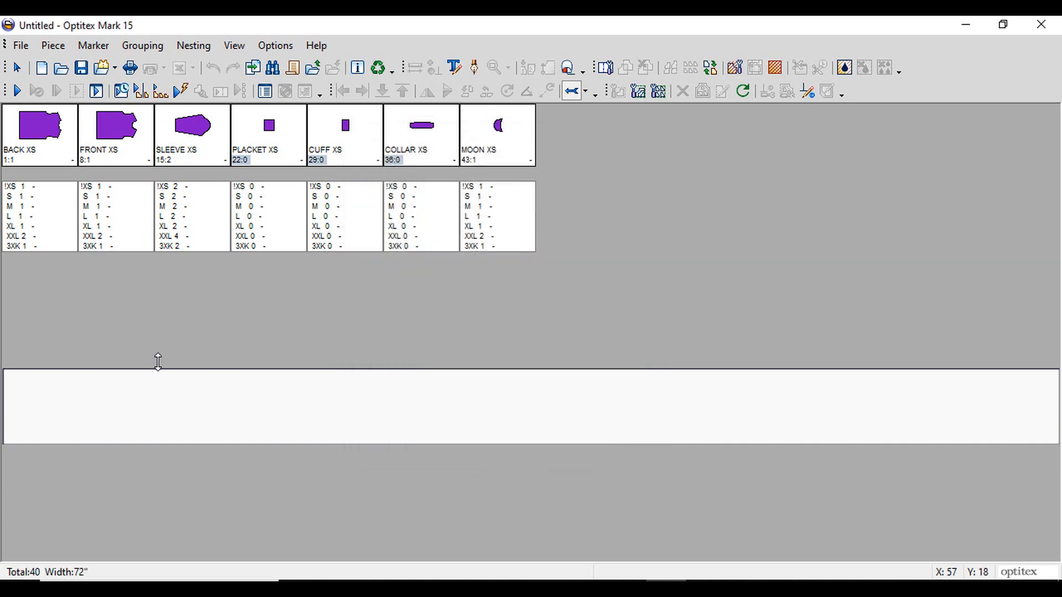
{"action": "left_click", "coordinate": [275, 46]}
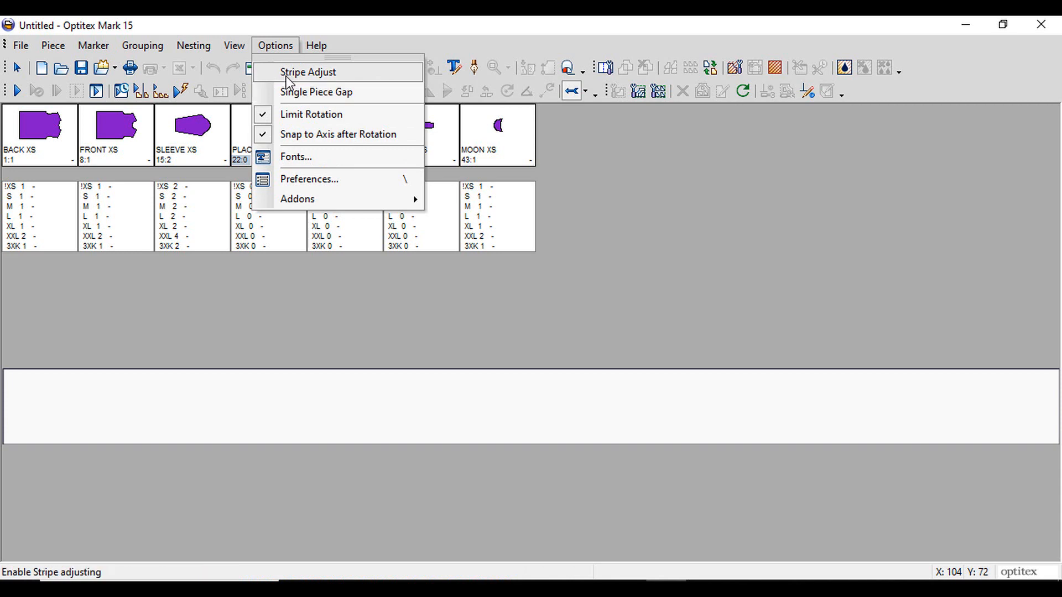
{"action": "left_click", "coordinate": [308, 74]}
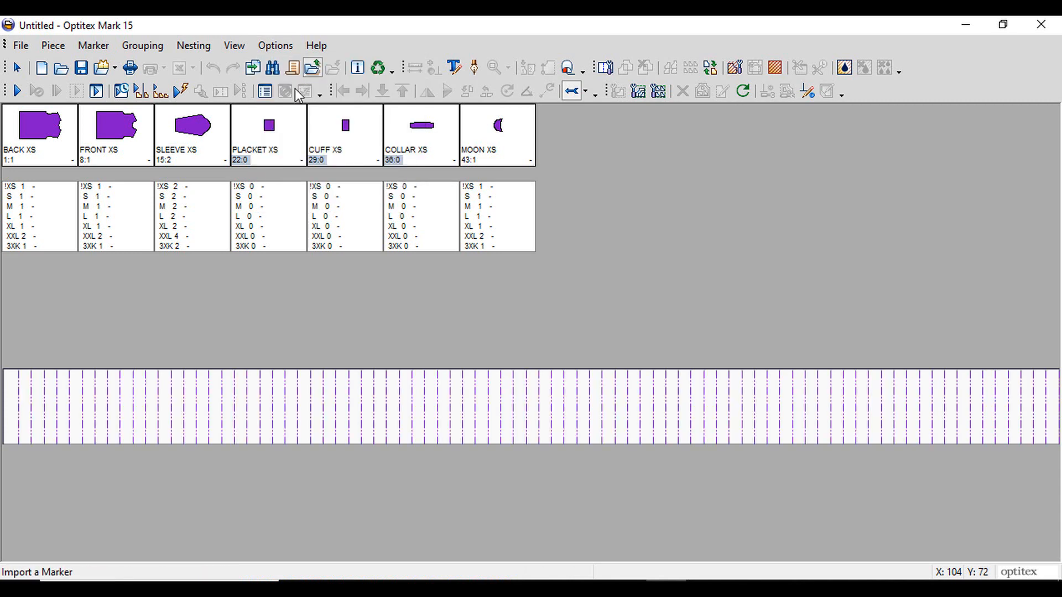
Place the BACK 3XK piece in the lower corner at the marker's start and shift it slightly along the marker
{"action": "double_click", "coordinate": [26, 247]}
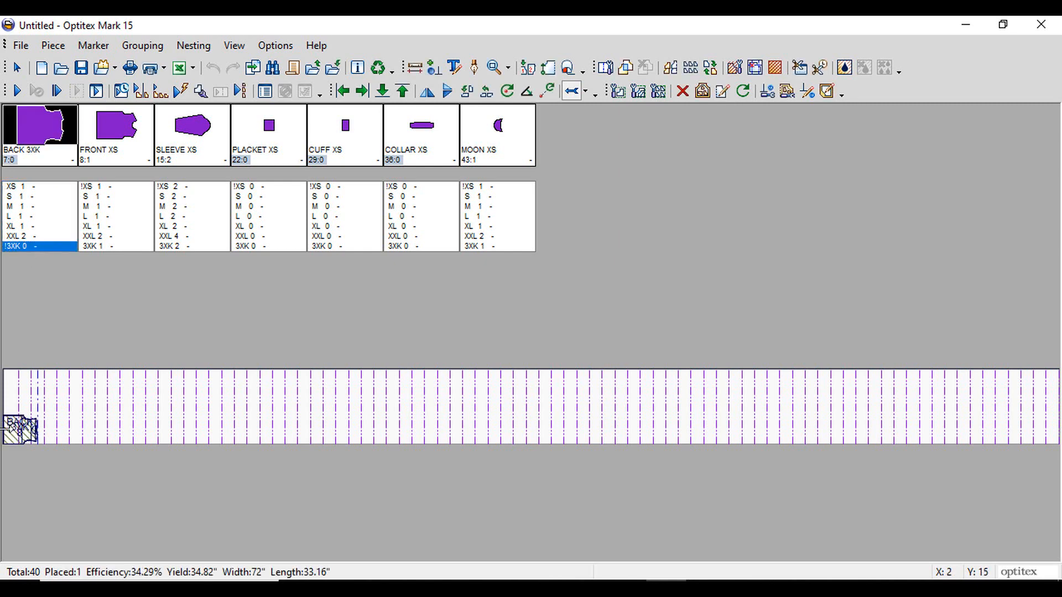
{"action": "scroll", "coordinate": [18, 430], "scroll_direction": "up", "scroll_amount": 3}
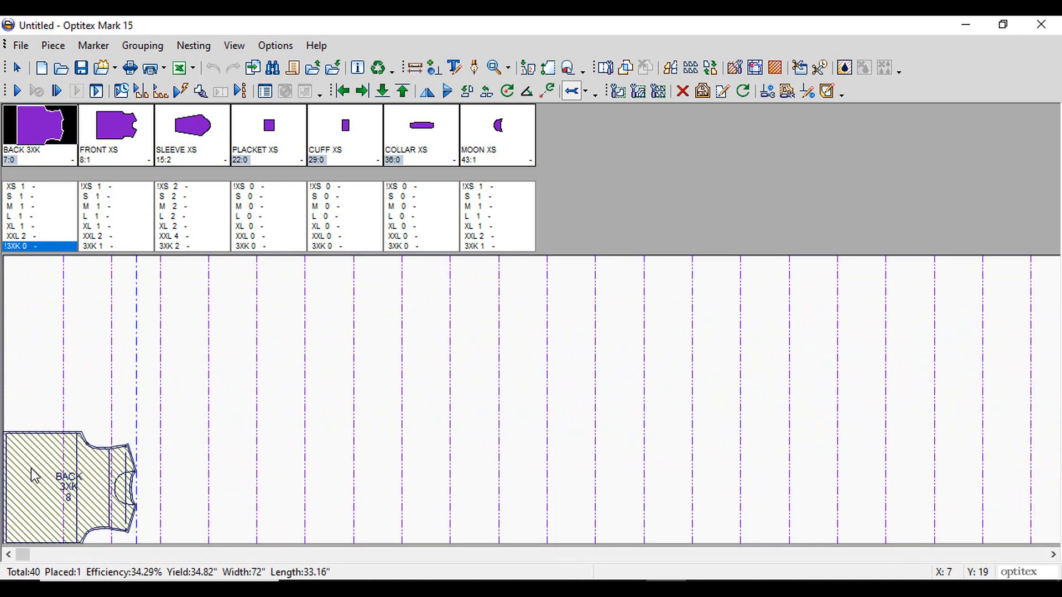
{"action": "mouse_move", "coordinate": [31, 470]}
{"action": "left_mouse_down"}
{"action": "mouse_move", "coordinate": [138, 476]}
{"action": "mouse_move", "coordinate": [8, 493]}
{"action": "left_mouse_up"}
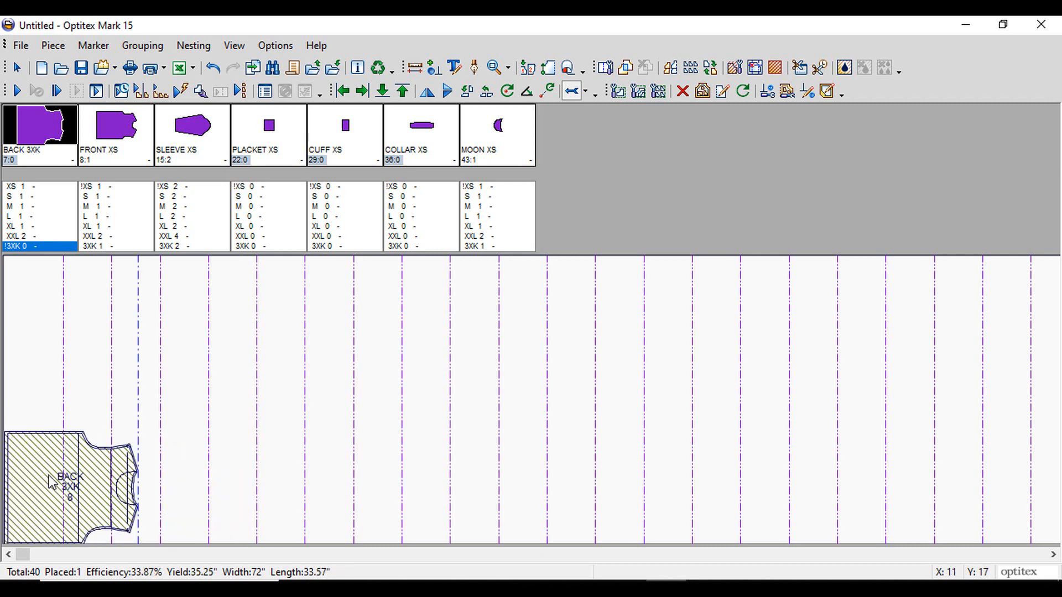
{"action": "scroll", "coordinate": [111, 439], "scroll_direction": "down", "scroll_amount": 3}
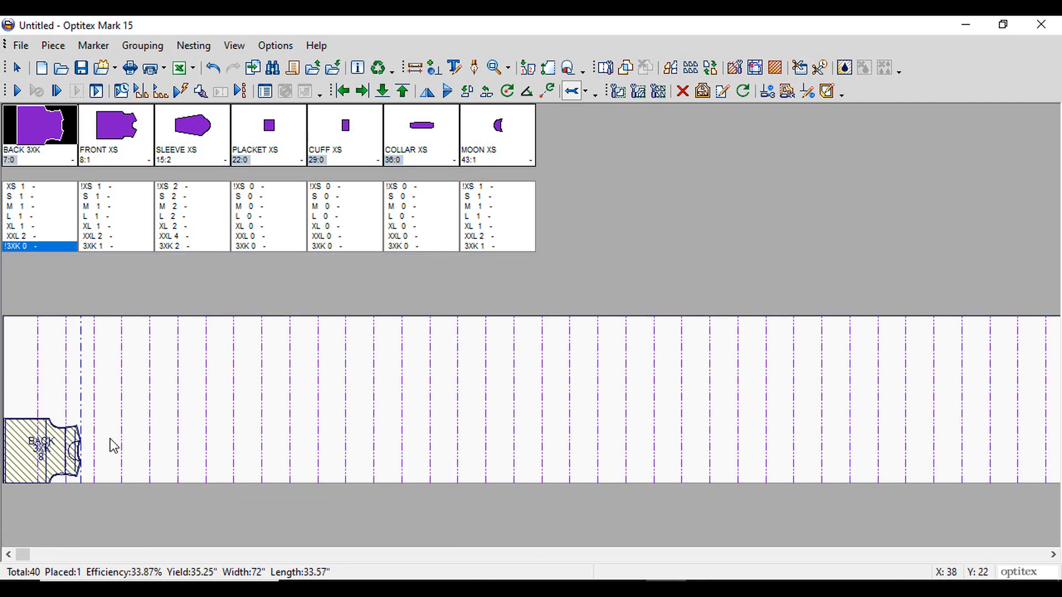
{"action": "scroll", "coordinate": [111, 439], "scroll_direction": "up", "scroll_amount": 3}
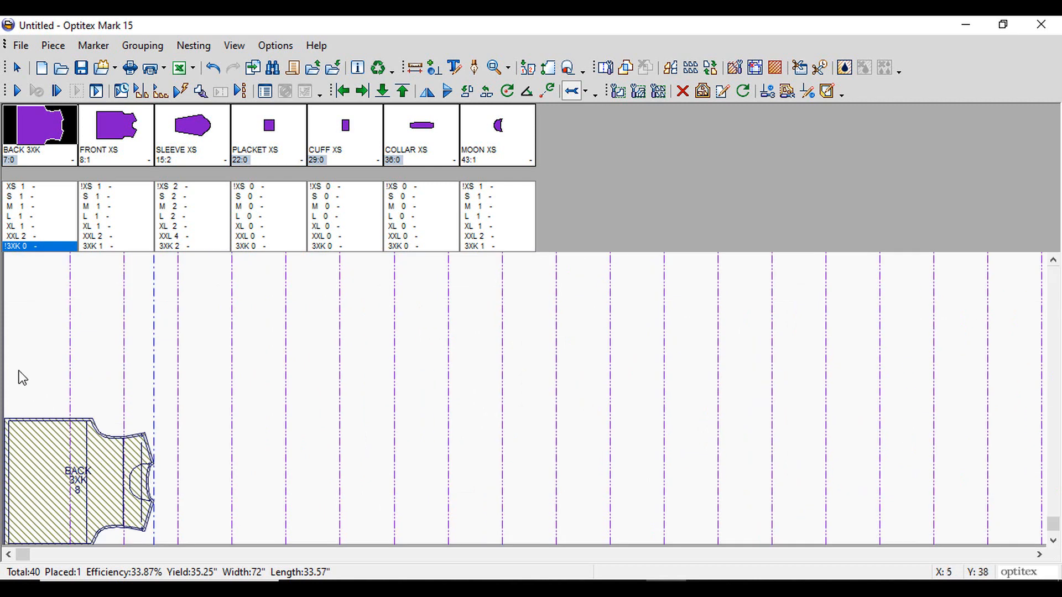
{"action": "left_click_drag", "start_coordinate": [6, 369], "coordinate": [70, 381]}
{"action": "right_click", "coordinate": [69, 381]}
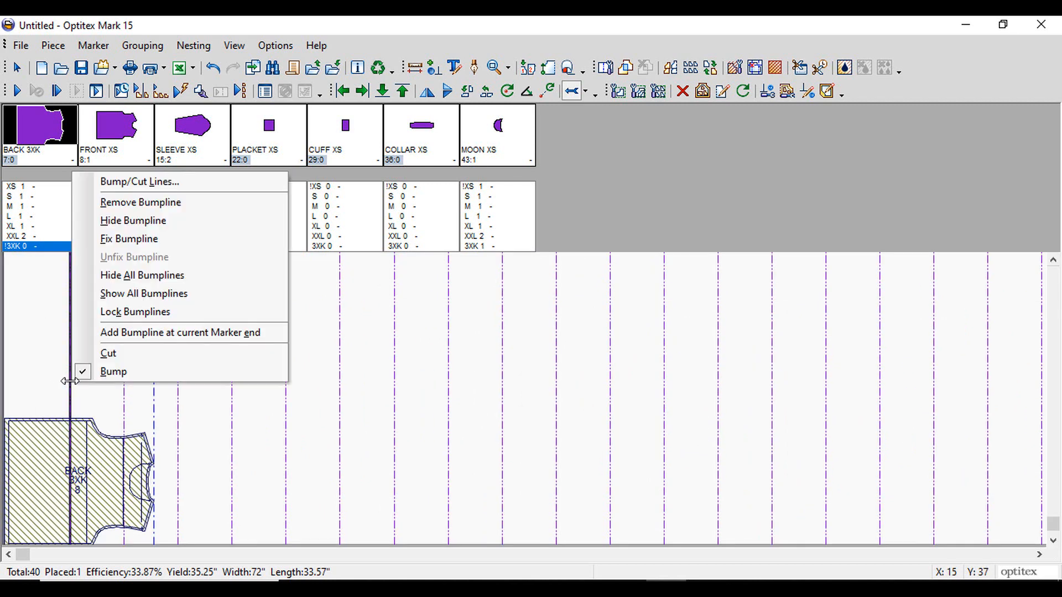
{"action": "left_click", "coordinate": [127, 201]}
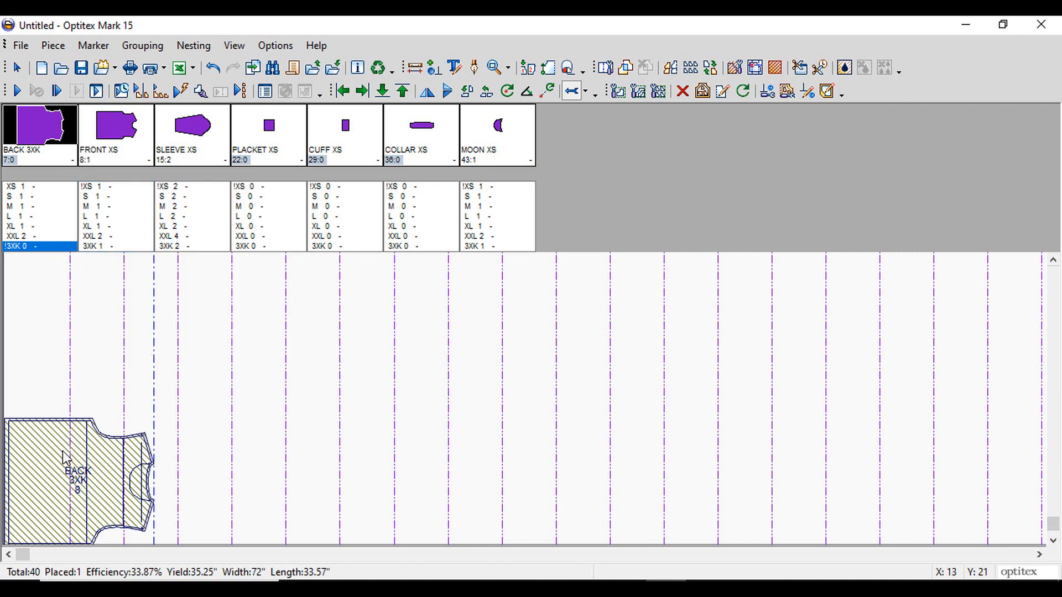
Place the FRONT 3XK piece beside BACK 3XK and shift it along the marker to match the back's stripe position
{"action": "scroll", "coordinate": [107, 427], "scroll_direction": "down", "scroll_amount": 1}
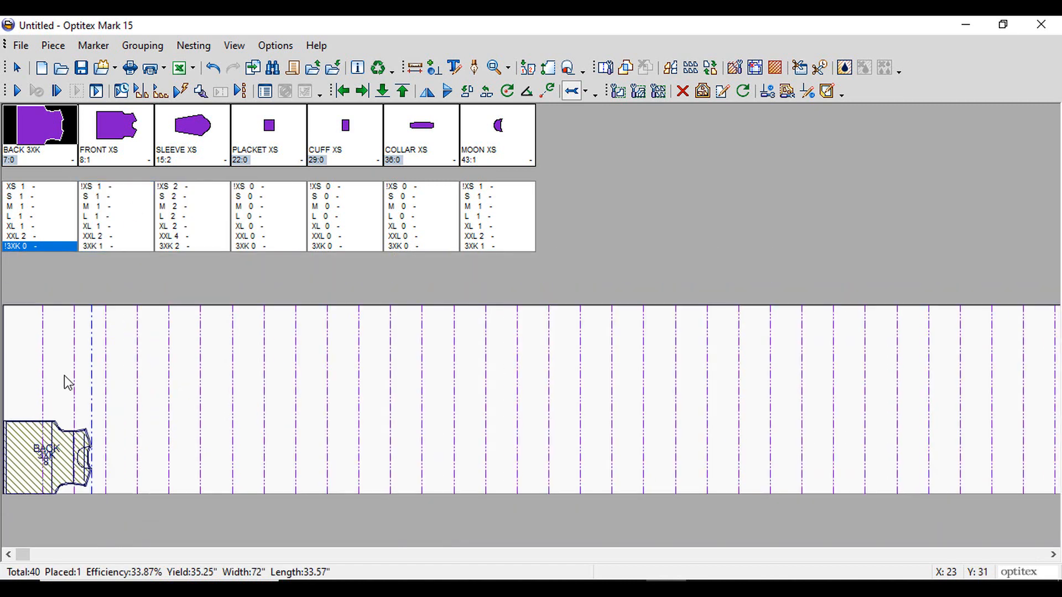
{"action": "double_click", "coordinate": [94, 247]}
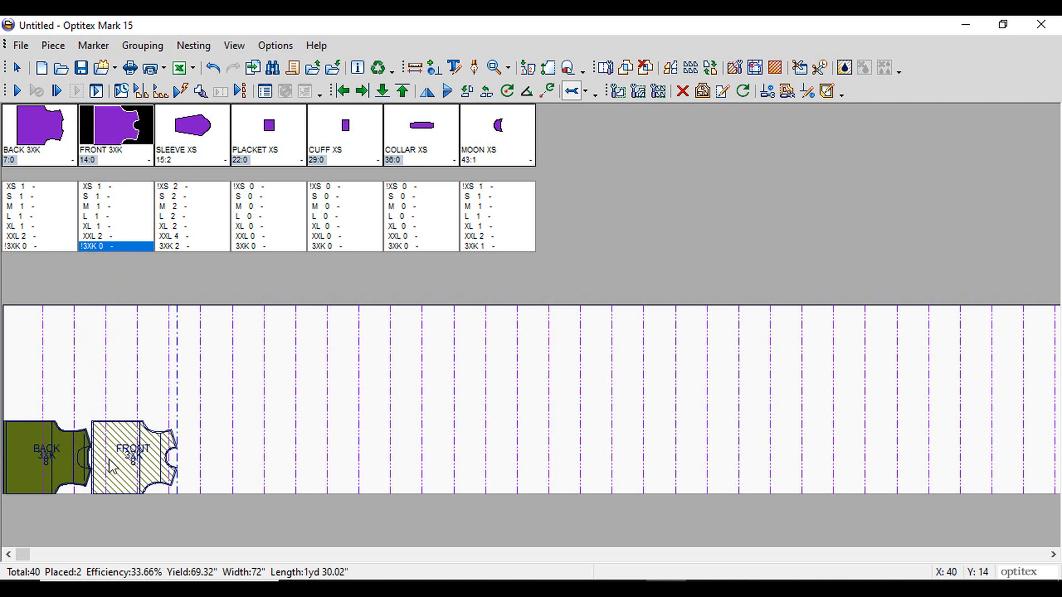
{"action": "scroll", "coordinate": [111, 466], "scroll_direction": "up", "scroll_amount": 1}
{"action": "scroll", "coordinate": [137, 483], "scroll_direction": "up", "scroll_amount": 1}
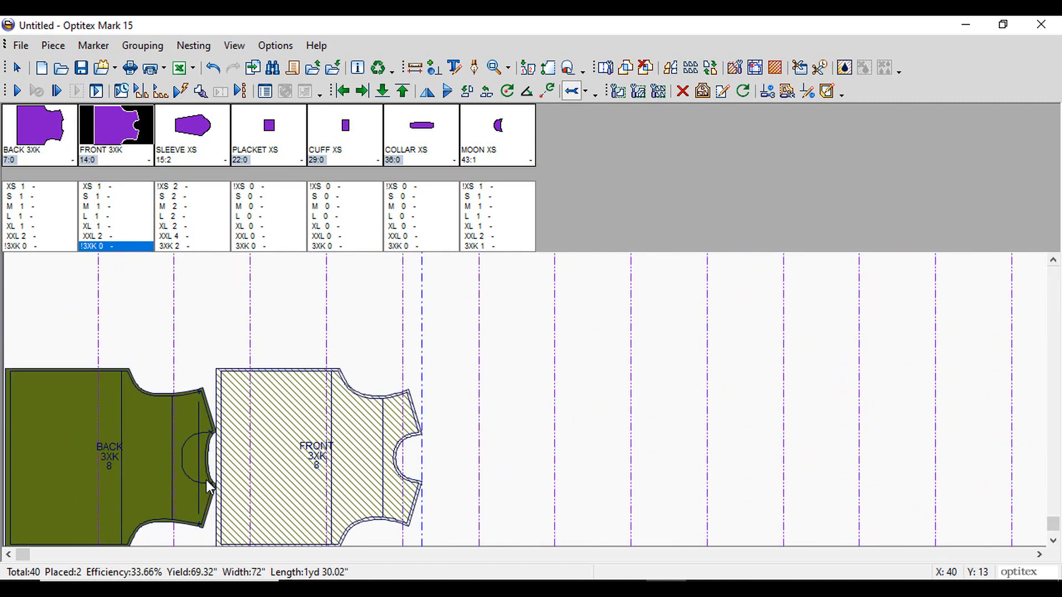
{"action": "left_click", "coordinate": [274, 469]}
{"action": "left_click_drag", "start_coordinate": [285, 482], "coordinate": [289, 488]}
{"action": "key", "text": "Right"}
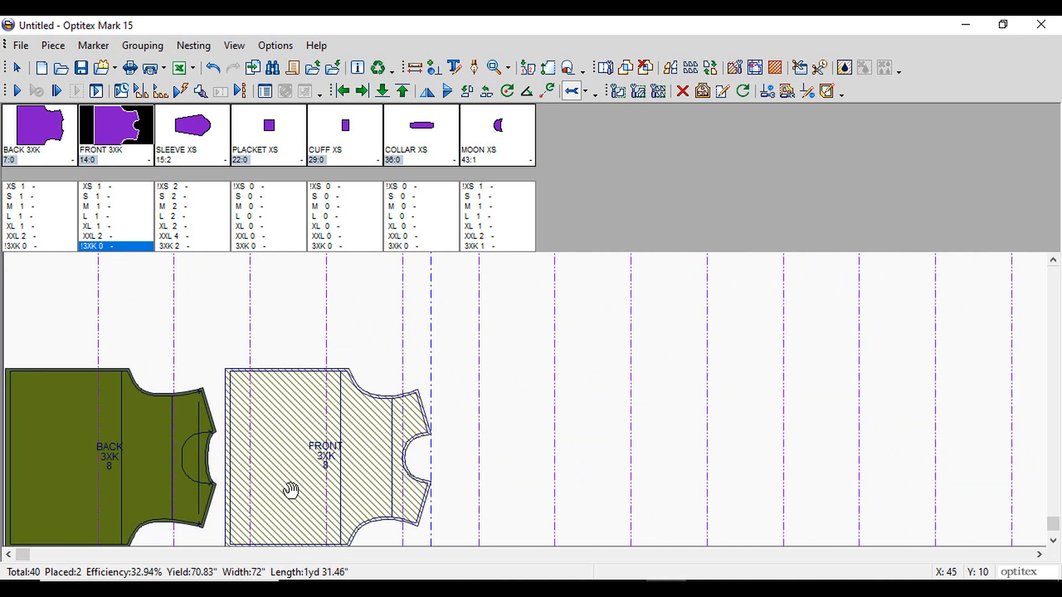
{"action": "key", "text": "Right"}
Place one BACK XXL and one FRONT XXL after the 3XK pieces, rotating the front so the necklines face each other
{"action": "scroll", "coordinate": [232, 401], "scroll_direction": "down", "scroll_amount": 4}
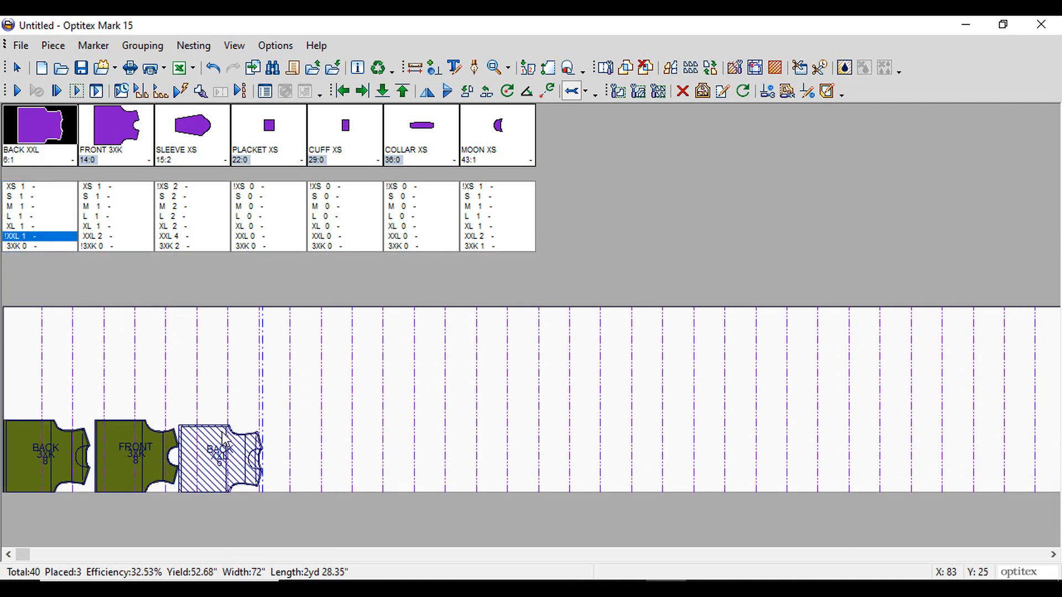
{"action": "double_click", "coordinate": [96, 238]}
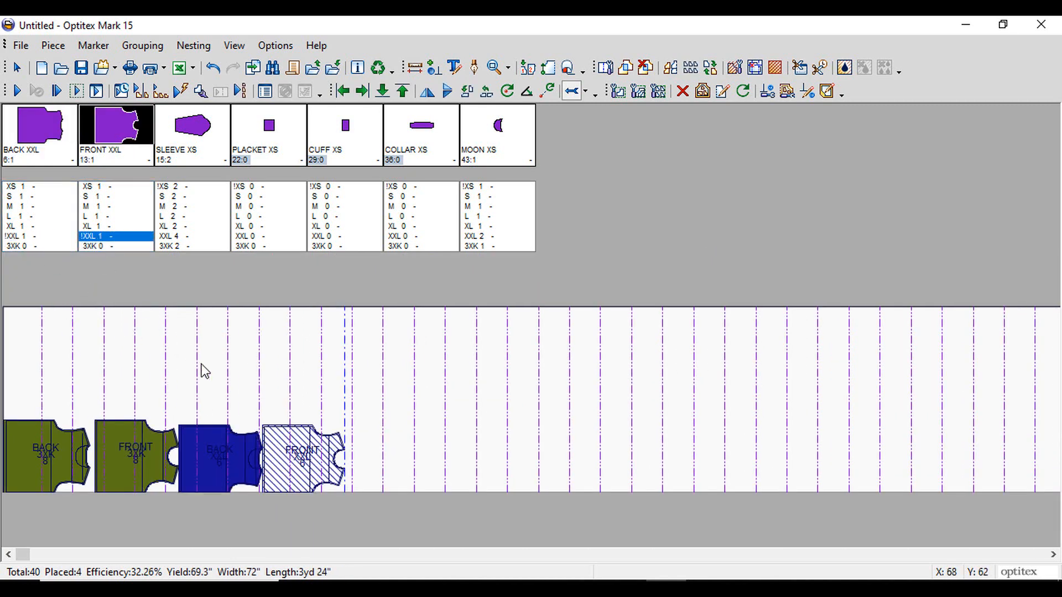
{"action": "scroll", "coordinate": [277, 430], "scroll_direction": "up", "scroll_amount": 5}
{"action": "scroll", "coordinate": [526, 404], "scroll_direction": "down", "scroll_amount": 1}
{"action": "key", "text": "space"}
{"action": "scroll", "coordinate": [825, 454], "scroll_direction": "down", "scroll_amount": 1}
{"action": "left_click_drag", "start_coordinate": [716, 308], "coordinate": [317, 527]}
{"action": "scroll", "coordinate": [339, 504], "scroll_direction": "down", "scroll_amount": 2}
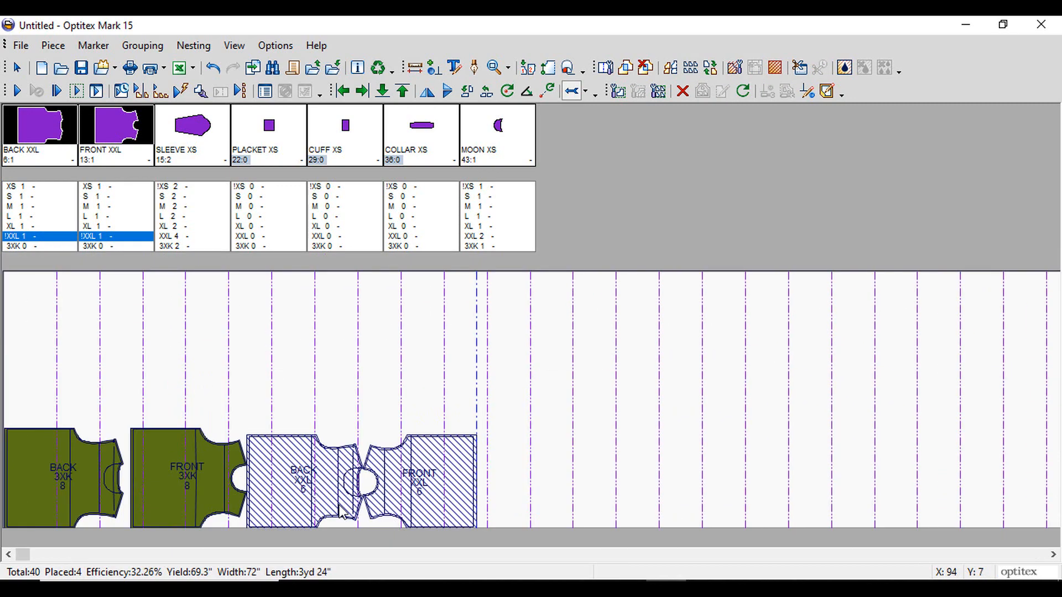
Try the FRONT XXL piece above its back and in the marker's upper starting corner, and return it rotated beside BACK XXL
{"action": "left_click_drag", "start_coordinate": [381, 549], "coordinate": [380, 551]}
{"action": "left_click", "coordinate": [388, 489]}
{"action": "scroll", "coordinate": [387, 481], "scroll_direction": "up", "scroll_amount": 4}
{"action": "left_click_drag", "start_coordinate": [497, 417], "coordinate": [481, 376]}
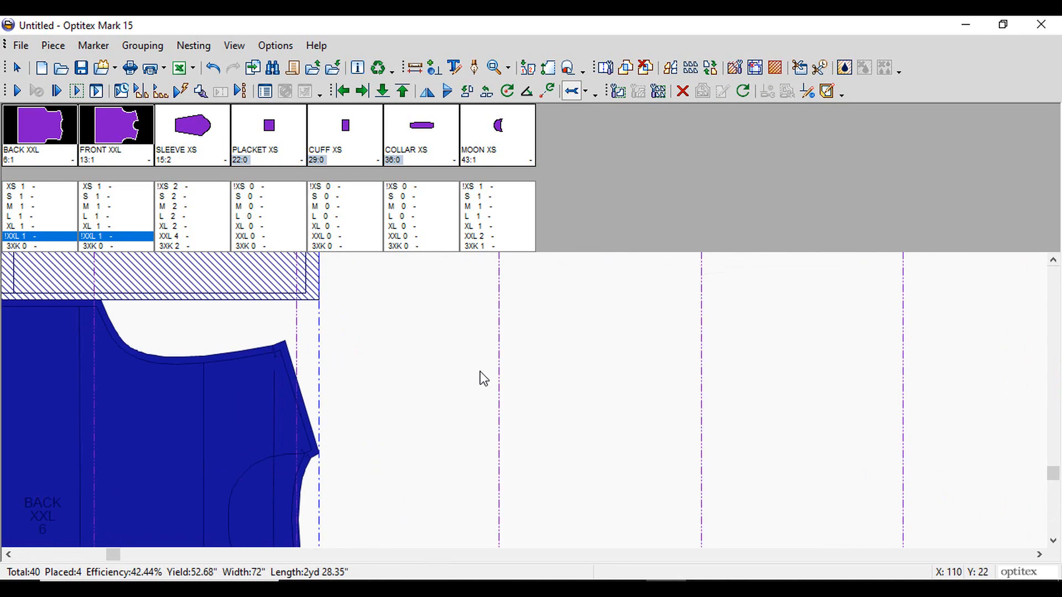
{"action": "scroll", "coordinate": [481, 377], "scroll_direction": "down", "scroll_amount": 2}
{"action": "key", "text": "space"}
{"action": "scroll", "coordinate": [512, 386], "scroll_direction": "down", "scroll_amount": 2}
{"action": "left_click_drag", "start_coordinate": [307, 387], "coordinate": [214, 353]}
{"action": "scroll", "coordinate": [242, 405], "scroll_direction": "up", "scroll_amount": 1}
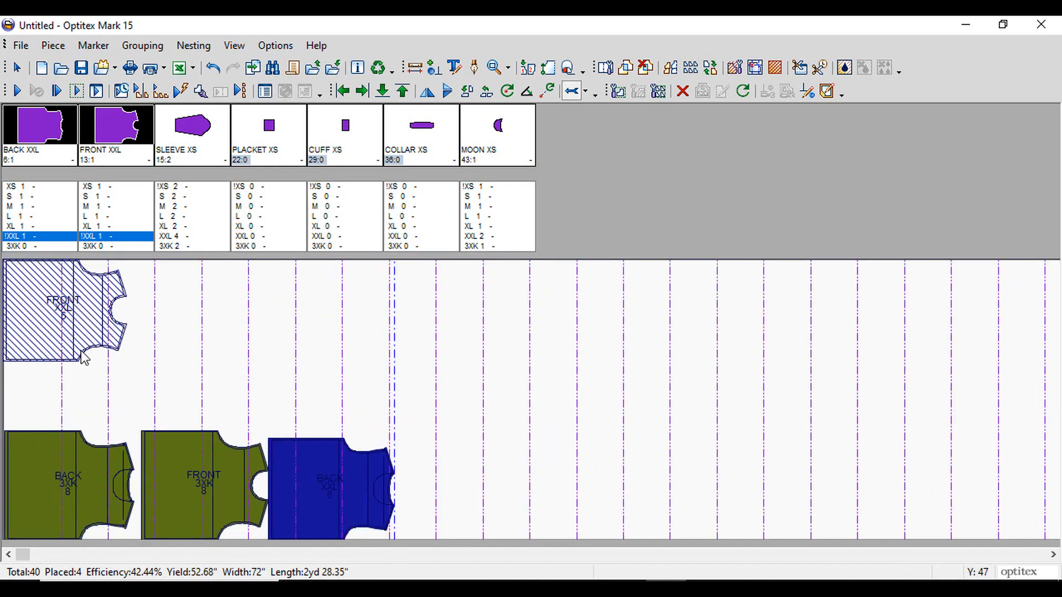
{"action": "key", "text": "space"}
{"action": "scroll", "coordinate": [524, 488], "scroll_direction": "up", "scroll_amount": 2}
{"action": "left_click_drag", "start_coordinate": [528, 518], "coordinate": [860, 424]}
Place the second BACK XXL and FRONT XXL directly above the BACK 3XK and FRONT 3XK pieces, aligned to their stripes
{"action": "scroll", "coordinate": [482, 458], "scroll_direction": "down", "scroll_amount": 3}
{"action": "double_click", "coordinate": [110, 236]}
{"action": "double_click", "coordinate": [25, 236]}
{"action": "left_click_drag", "start_coordinate": [711, 493], "coordinate": [57, 389]}
{"action": "left_click_drag", "start_coordinate": [887, 445], "coordinate": [178, 396]}
{"action": "scroll", "coordinate": [225, 403], "scroll_direction": "up", "scroll_amount": 2}
{"action": "left_click_drag", "start_coordinate": [270, 421], "coordinate": [284, 421]}
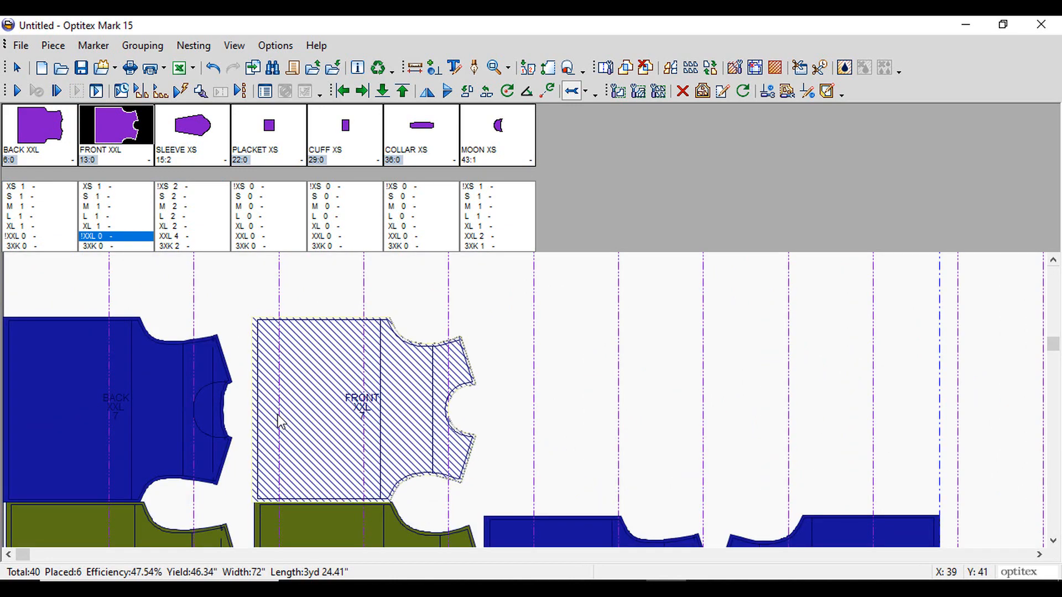
Rotate the first FRONT XXL piece by 180 degrees and stack it above its matching BACK XXL
{"action": "scroll", "coordinate": [283, 426], "scroll_direction": "down", "scroll_amount": 3}
{"action": "scroll", "coordinate": [512, 403], "scroll_direction": "up", "scroll_amount": 4}
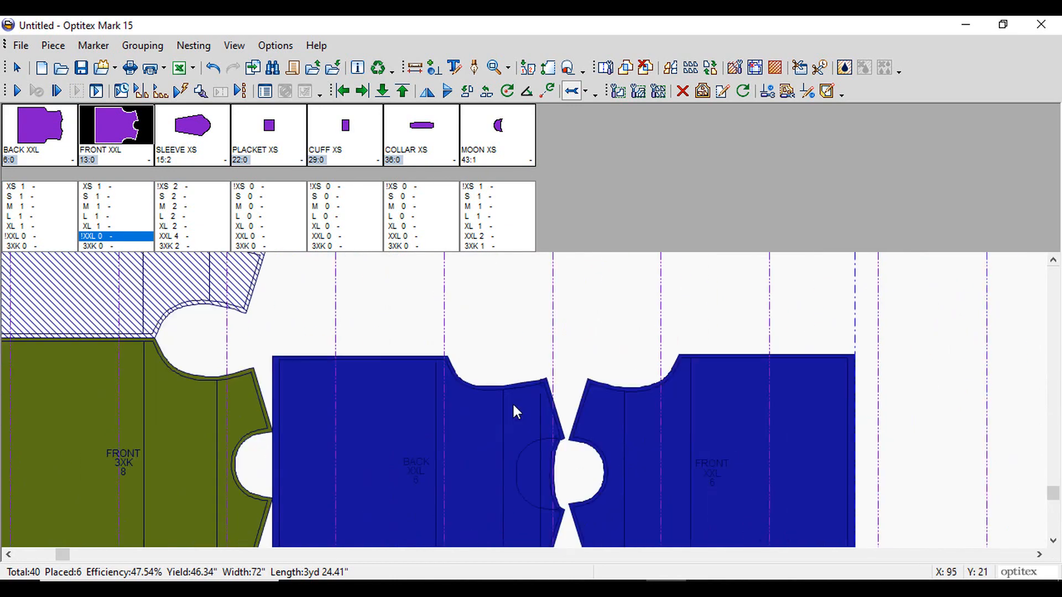
{"action": "left_click", "coordinate": [500, 477]}
{"action": "scroll", "coordinate": [500, 473], "scroll_direction": "down", "scroll_amount": 1}
{"action": "left_click", "coordinate": [656, 447]}
{"action": "key", "text": "space"}
{"action": "scroll", "coordinate": [663, 354], "scroll_direction": "down", "scroll_amount": 1}
{"action": "left_click_drag", "start_coordinate": [656, 447], "coordinate": [572, 419]}
{"action": "scroll", "coordinate": [362, 415], "scroll_direction": "up", "scroll_amount": 3}
Place FRONT XL after the lower BACK XXL piece and stack BACK XL directly above it
{"action": "scroll", "coordinate": [571, 419], "scroll_direction": "down", "scroll_amount": 3}
{"action": "double_click", "coordinate": [92, 226]}
{"action": "double_click", "coordinate": [19, 227]}
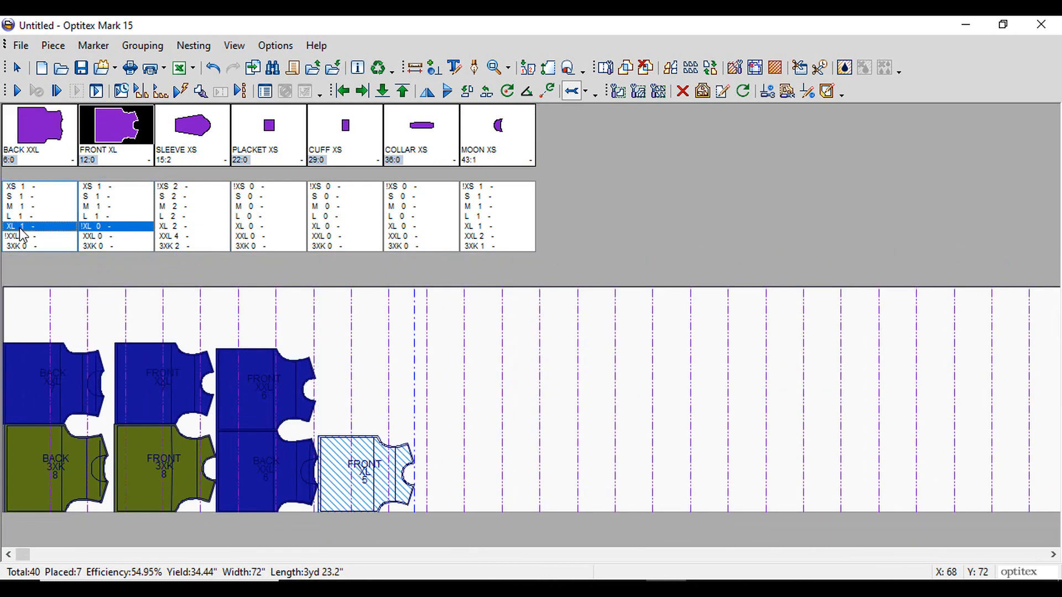
{"action": "left_click_drag", "start_coordinate": [435, 492], "coordinate": [339, 420]}
{"action": "scroll", "coordinate": [339, 420], "scroll_direction": "up", "scroll_amount": 2}
{"action": "left_click_drag", "start_coordinate": [525, 379], "coordinate": [526, 379]}
Place FRONT L and BACK L after the XL pair, with the back stacked above the front
{"action": "scroll", "coordinate": [526, 379], "scroll_direction": "down", "scroll_amount": 2}
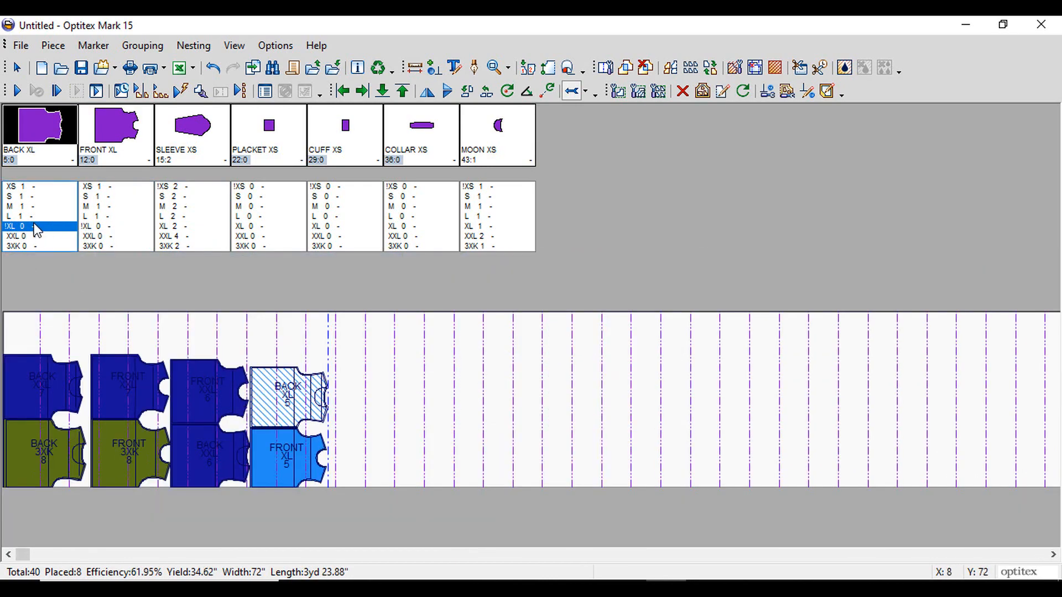
{"action": "double_click", "coordinate": [91, 216]}
{"action": "double_click", "coordinate": [34, 217]}
{"action": "left_click_drag", "start_coordinate": [431, 456], "coordinate": [357, 400]}
{"action": "scroll", "coordinate": [357, 420], "scroll_direction": "up", "scroll_amount": 3}
{"action": "left_click", "coordinate": [530, 507]}
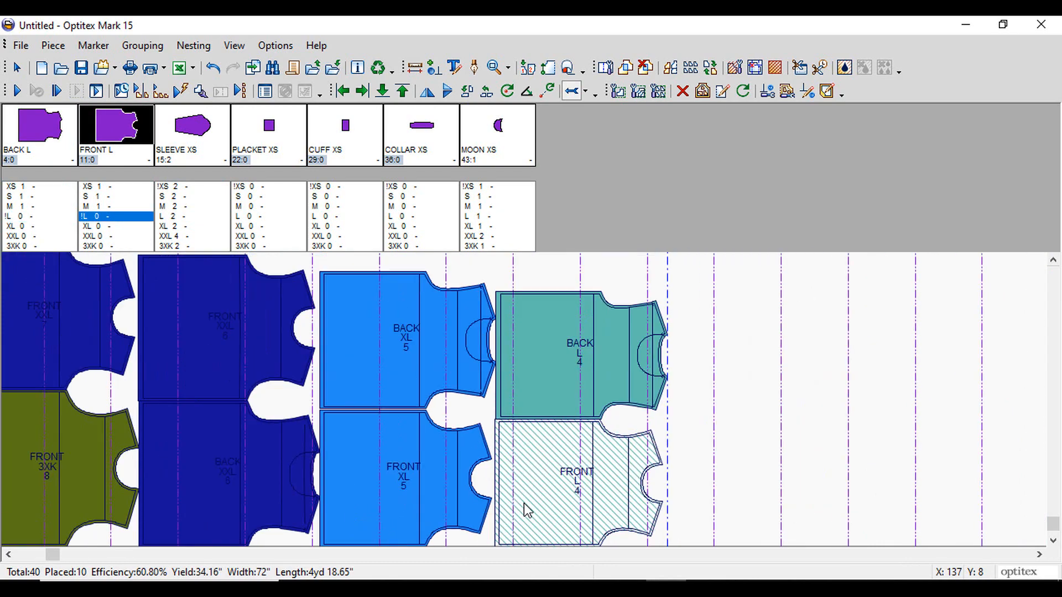
Place FRONT M and BACK M after the L pair, with the back stacked above the front
{"action": "scroll", "coordinate": [524, 507], "scroll_direction": "down", "scroll_amount": 2}
{"action": "double_click", "coordinate": [104, 206]}
{"action": "double_click", "coordinate": [31, 208]}
{"action": "left_click_drag", "start_coordinate": [672, 481], "coordinate": [577, 410]}
{"action": "scroll", "coordinate": [577, 496], "scroll_direction": "up", "scroll_amount": 3}
{"action": "left_click_drag", "start_coordinate": [533, 471], "coordinate": [543, 472]}
Place BACK S and FRONT S side by side along the upper edge, rotating the back so the hems meet
{"action": "double_click", "coordinate": [88, 197]}
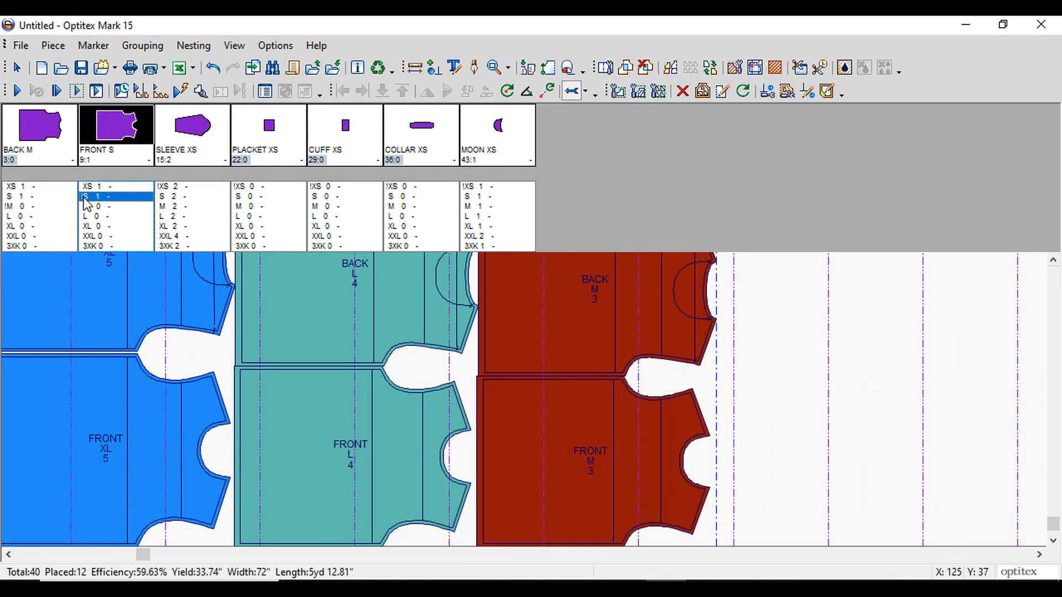
{"action": "double_click", "coordinate": [22, 197]}
{"action": "scroll", "coordinate": [665, 485], "scroll_direction": "down", "scroll_amount": 2}
{"action": "left_click_drag", "start_coordinate": [826, 477], "coordinate": [407, 310]}
{"action": "key", "text": "space"}
{"action": "left_click_drag", "start_coordinate": [760, 507], "coordinate": [392, 318]}
{"action": "scroll", "coordinate": [392, 319], "scroll_direction": "up", "scroll_amount": 3}
{"action": "left_click_drag", "start_coordinate": [540, 370], "coordinate": [562, 372], "text": "shift"}
Place BACK XS and FRONT XS after the S pair on the upper edge, rotating the front to face the back's neckline
{"action": "scroll", "coordinate": [562, 372], "scroll_direction": "down", "scroll_amount": 3}
{"action": "double_click", "coordinate": [98, 187]}
{"action": "double_click", "coordinate": [23, 186]}
{"action": "mouse_move", "coordinate": [642, 468]}
{"action": "left_mouse_down"}
{"action": "mouse_move", "coordinate": [362, 304]}
{"action": "mouse_move", "coordinate": [499, 313]}
{"action": "left_mouse_up"}
{"action": "scroll", "coordinate": [200, 330], "scroll_direction": "up", "scroll_amount": 3}
{"action": "scroll", "coordinate": [362, 304], "scroll_direction": "down", "scroll_amount": 4}
{"action": "left_click_drag", "start_coordinate": [601, 453], "coordinate": [551, 276]}
{"action": "key", "text": "space"}
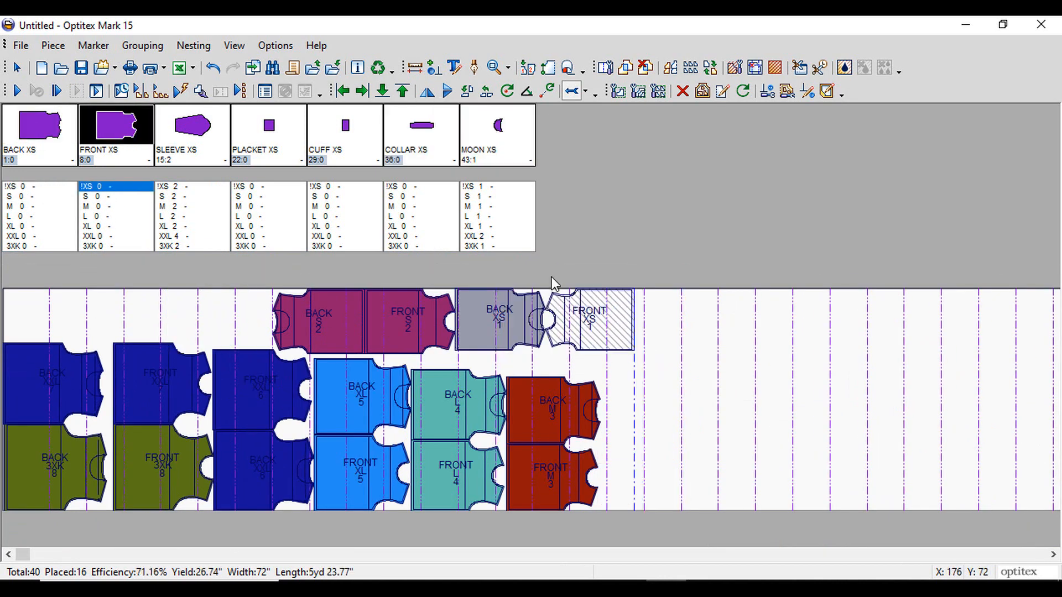
Move the BACK XS and FRONT XS pair together down against the L and M pieces, leaving a gap after FRONT S
{"action": "scroll", "coordinate": [666, 326], "scroll_direction": "up", "scroll_amount": 5}
{"action": "left_click_drag", "start_coordinate": [365, 313], "coordinate": [377, 309], "text": "shift"}
{"action": "scroll", "coordinate": [379, 309], "scroll_direction": "down", "scroll_amount": 4}
{"action": "key", "text": "Down"}
{"action": "key", "text": "Left"}
{"action": "scroll", "coordinate": [376, 345], "scroll_direction": "up", "scroll_amount": 3}
{"action": "scroll", "coordinate": [530, 294], "scroll_direction": "up", "scroll_amount": 2}
{"action": "left_click_drag", "start_coordinate": [525, 319], "coordinate": [535, 317]}
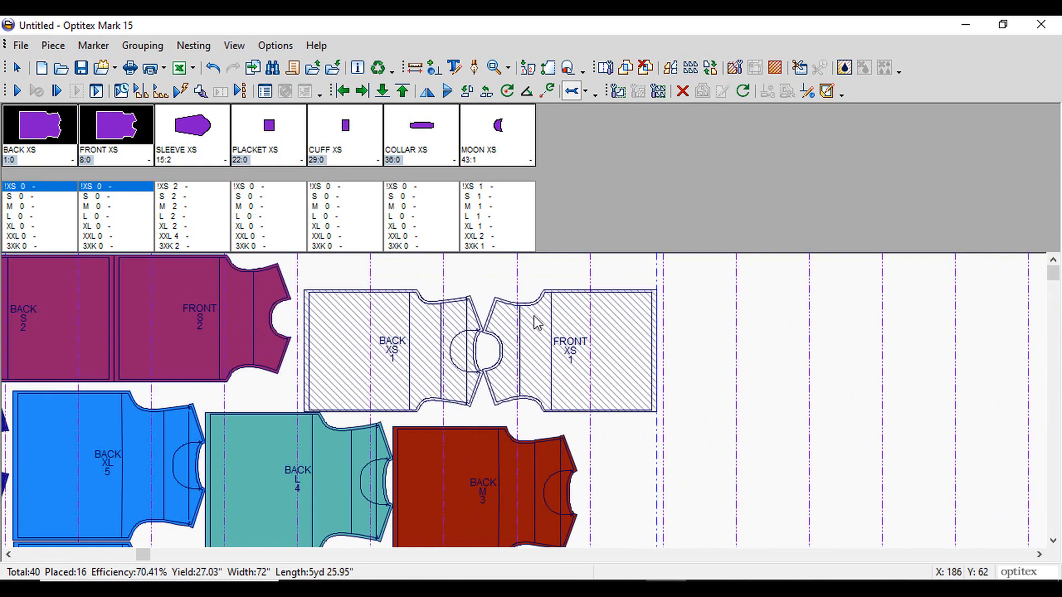
Place both SLEEVE 3XK pieces in the free area after the M pieces and delete the stray SLEEVE XXL
{"action": "scroll", "coordinate": [529, 309], "scroll_direction": "down", "scroll_amount": 4}
{"action": "left_click", "coordinate": [172, 246]}
{"action": "double_click", "coordinate": [171, 246]}
{"action": "left_click_drag", "start_coordinate": [513, 464], "coordinate": [635, 464]}
{"action": "double_click", "coordinate": [187, 238]}
{"action": "double_click", "coordinate": [187, 246]}
{"action": "mouse_move", "coordinate": [784, 478]}
{"action": "left_mouse_down"}
{"action": "mouse_move", "coordinate": [798, 429]}
{"action": "mouse_move", "coordinate": [671, 403]}
{"action": "mouse_move", "coordinate": [633, 419]}
{"action": "left_mouse_up"}
{"action": "left_click", "coordinate": [717, 473]}
{"action": "key", "text": "Delete"}
Stack the second SLEEVE 3XK directly above the first, aligned to the same stripe position, and select both sleeves
{"action": "scroll", "coordinate": [653, 433], "scroll_direction": "up", "scroll_amount": 2}
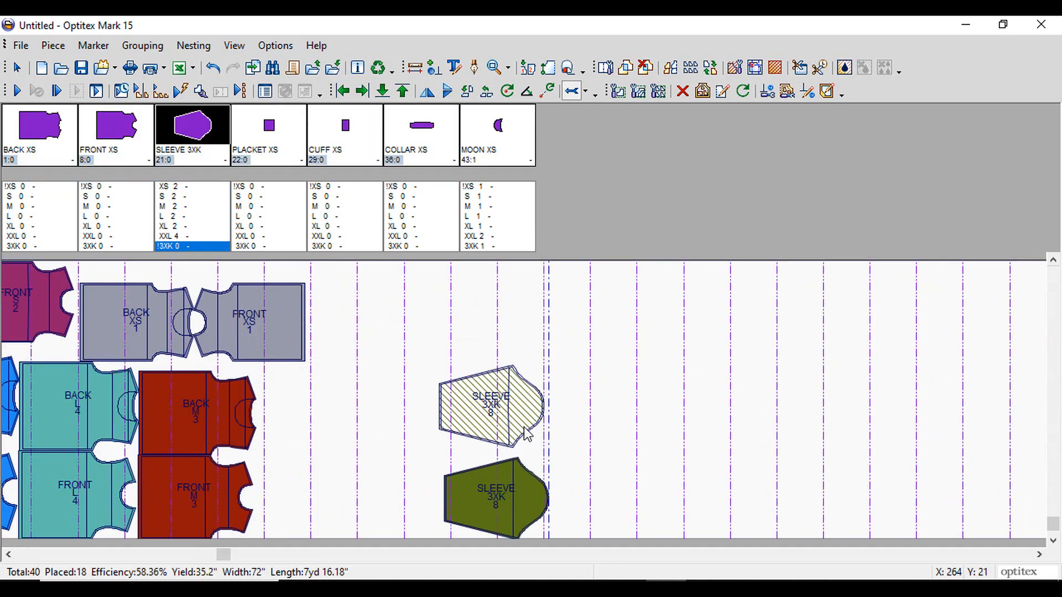
{"action": "left_click_drag", "start_coordinate": [506, 472], "coordinate": [589, 359]}
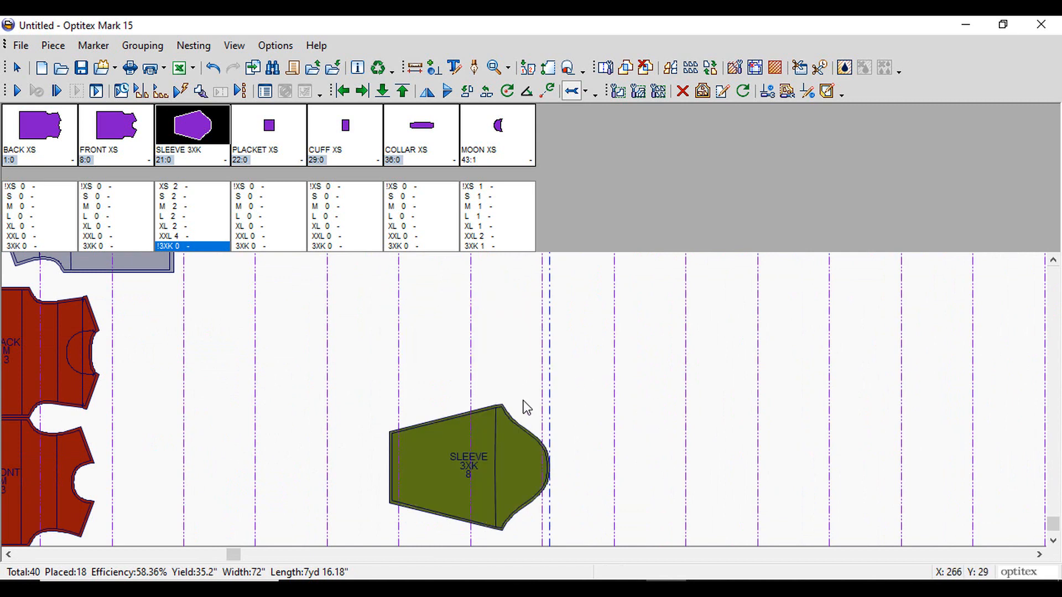
{"action": "scroll", "coordinate": [526, 408], "scroll_direction": "down", "scroll_amount": 2}
{"action": "left_click_drag", "start_coordinate": [525, 327], "coordinate": [526, 421]}
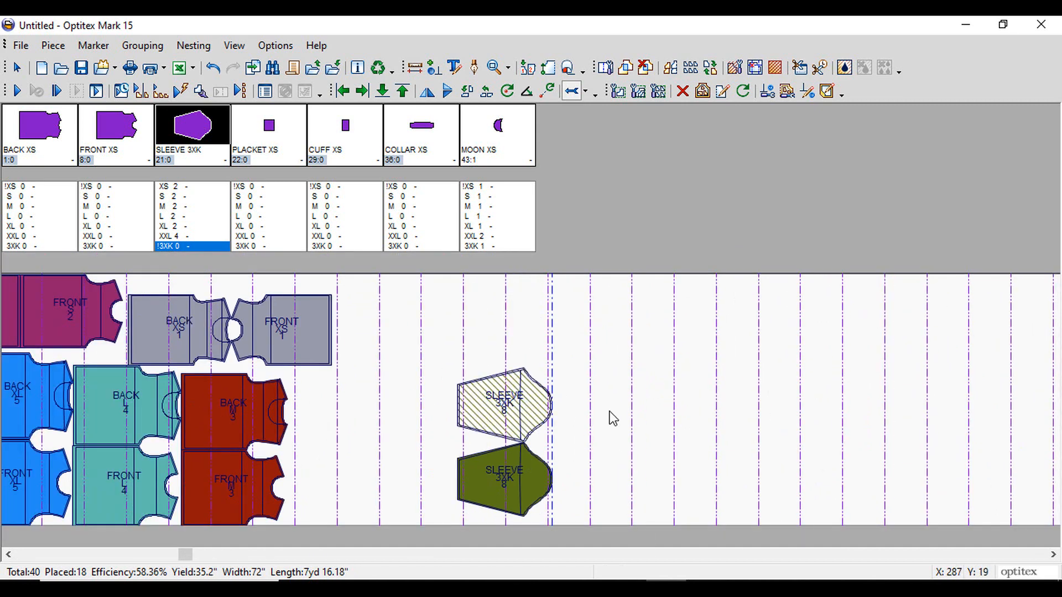
{"action": "left_click", "coordinate": [442, 514]}
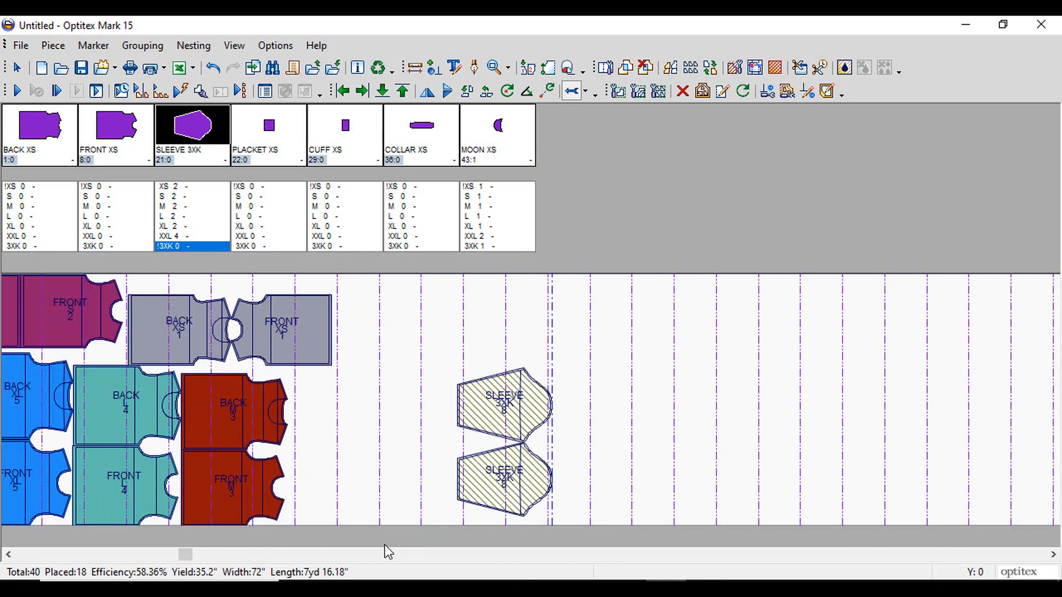
Cluster the two SLEEVE 3XK pieces for all sizes with compression, and delete both placed 3XK sleeves from the marker
{"action": "left_click", "coordinate": [143, 48]}
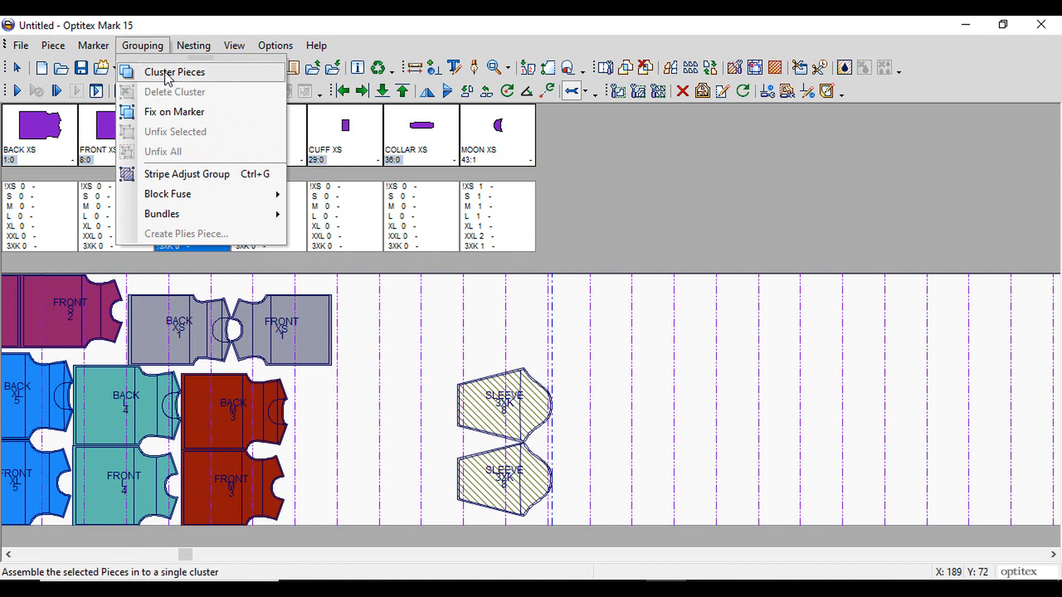
{"action": "left_click", "coordinate": [183, 72]}
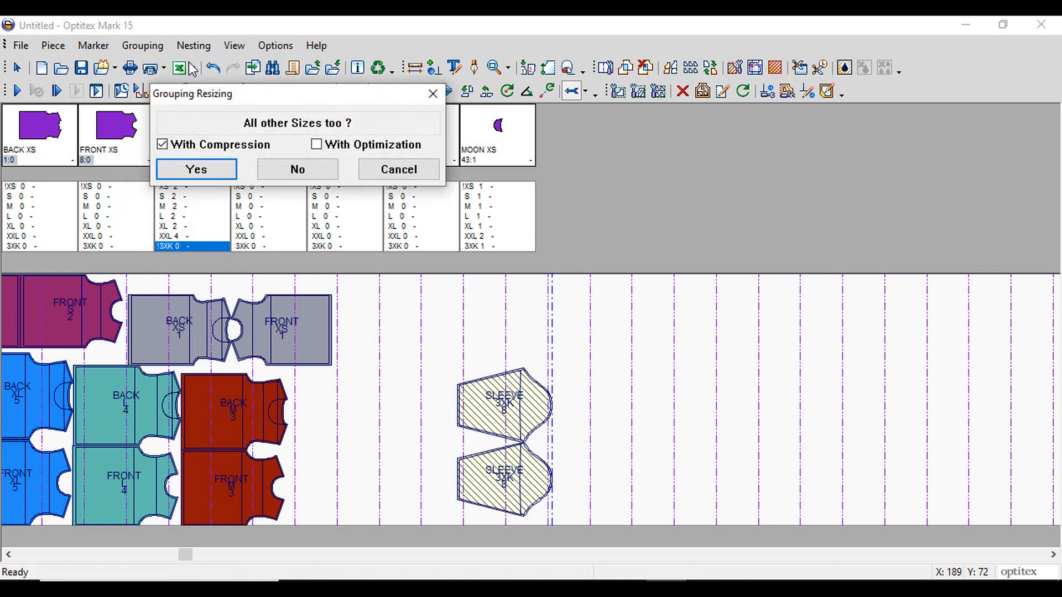
{"action": "left_click", "coordinate": [229, 169]}
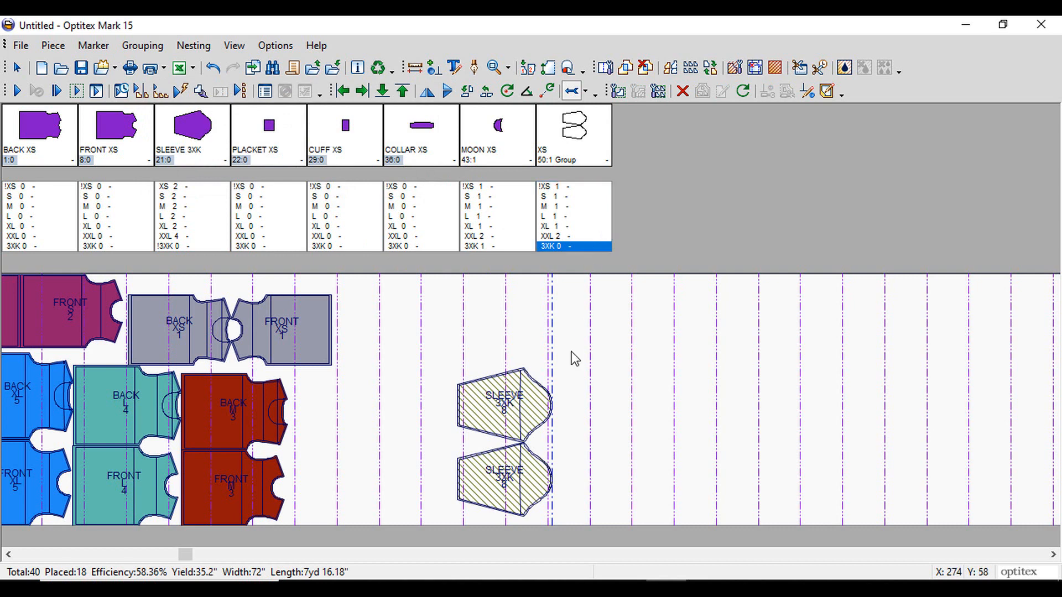
{"action": "left_click", "coordinate": [514, 415]}
{"action": "key", "text": "Delete"}
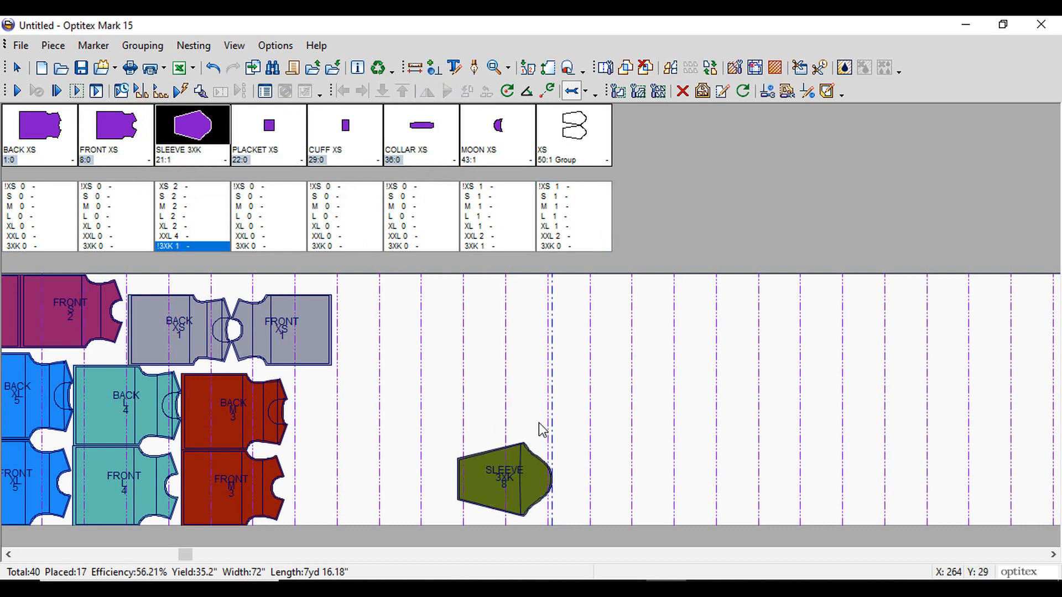
{"action": "left_click", "coordinate": [512, 474]}
{"action": "key", "text": "Delete"}
Autonest the clustered sleeve pairs of all sizes XS to 3XK after the body pieces, and stop the nesting once they are placed
{"action": "left_click", "coordinate": [562, 196]}
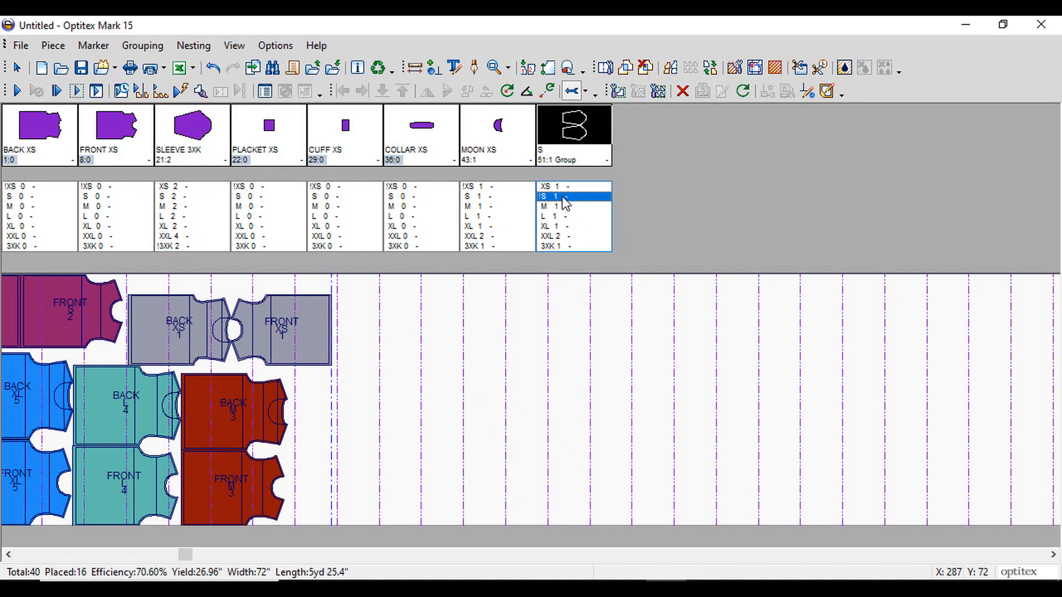
{"action": "left_click_drag", "start_coordinate": [565, 186], "coordinate": [568, 250]}
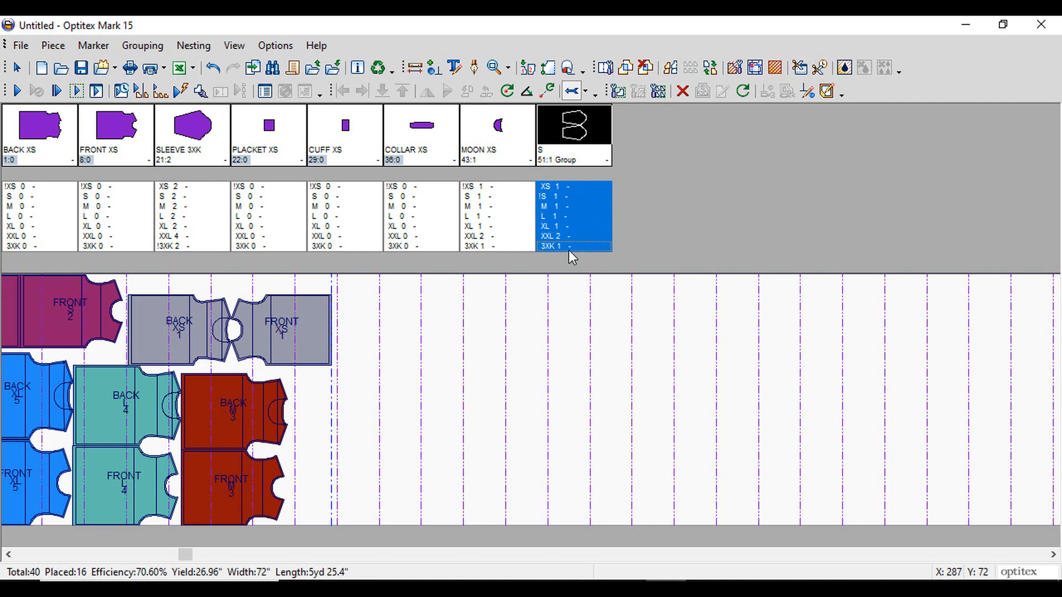
{"action": "left_click", "coordinate": [193, 45]}
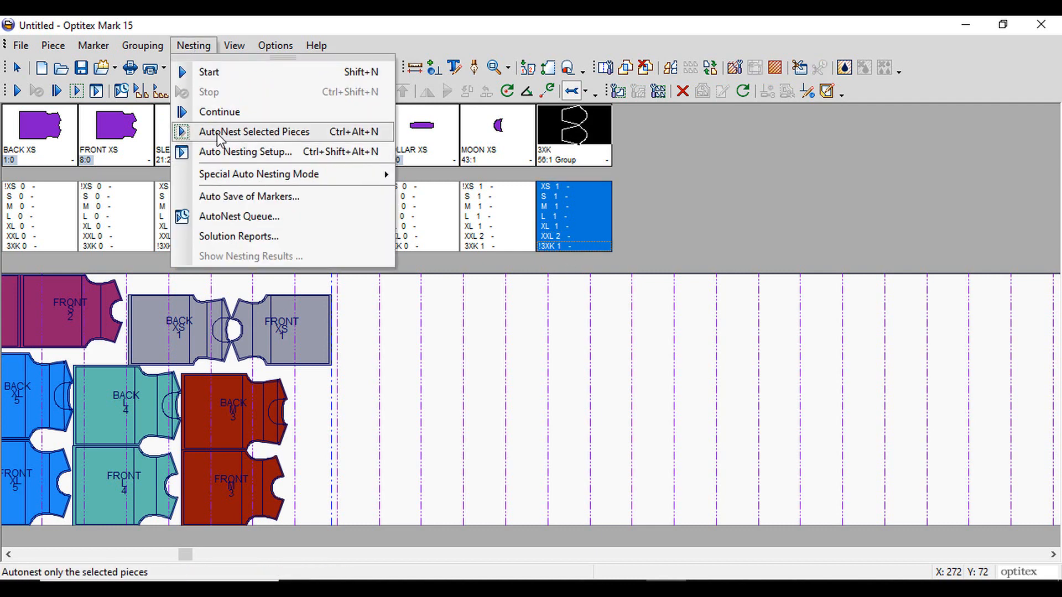
{"action": "left_click", "coordinate": [254, 132]}
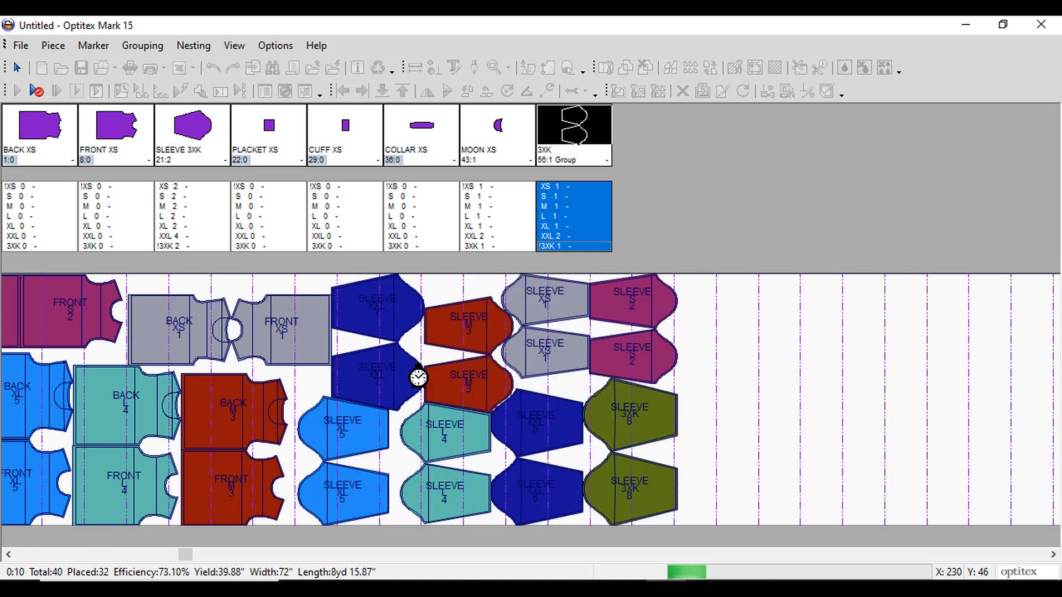
{"action": "left_click", "coordinate": [35, 90]}
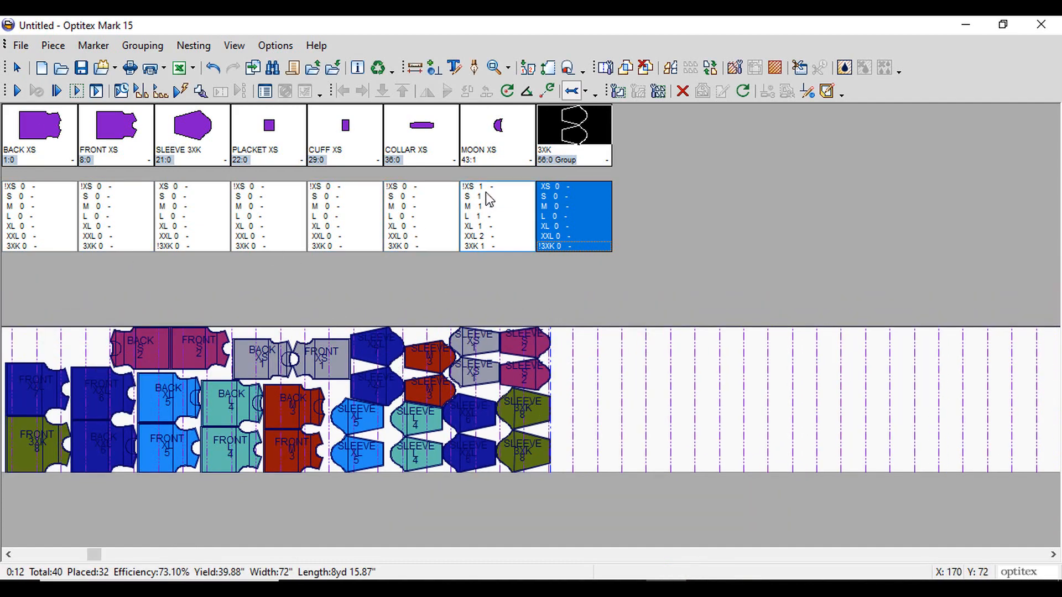
Autonest the MOON pieces of all sizes XS to 3XK, and stop the nesting once they are placed
{"action": "left_click", "coordinate": [486, 245], "text": "ctrl"}
{"action": "left_click", "coordinate": [583, 226]}
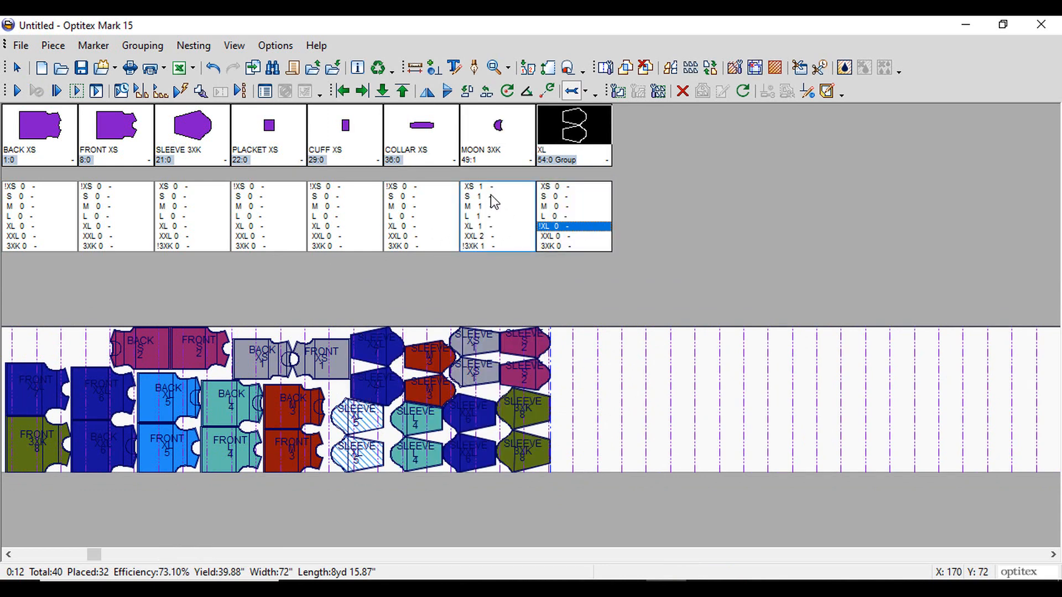
{"action": "left_click", "coordinate": [474, 247], "text": "ctrl"}
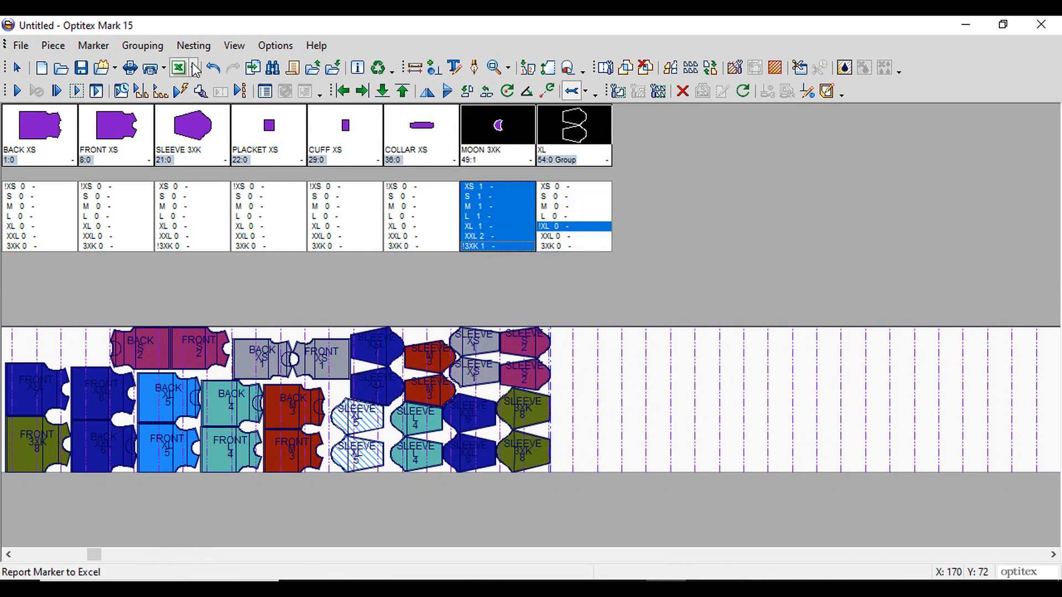
{"action": "left_click", "coordinate": [193, 45]}
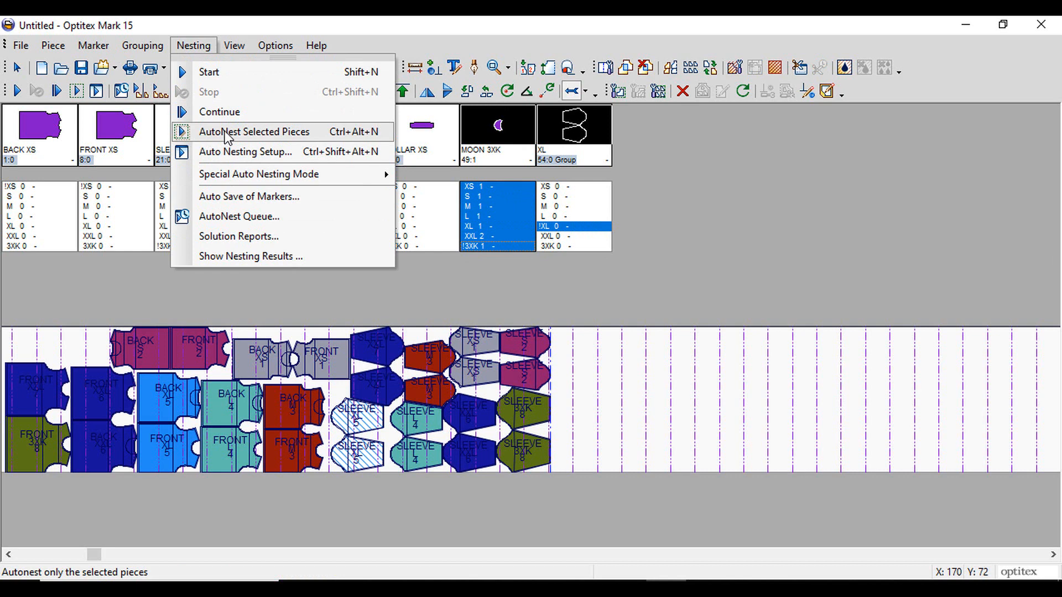
{"action": "left_click", "coordinate": [227, 133]}
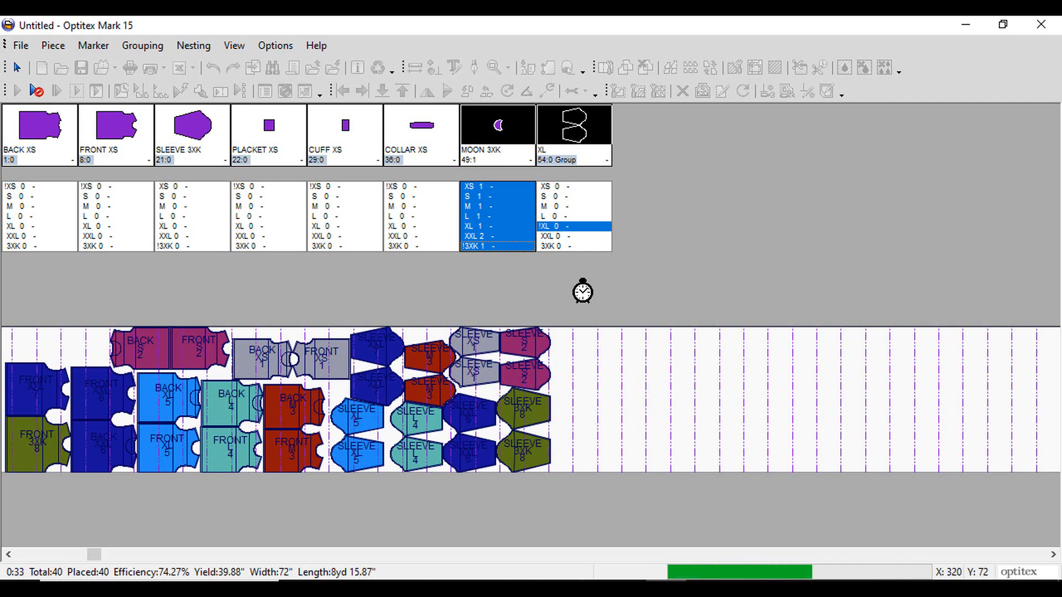
{"action": "left_click", "coordinate": [36, 90]}
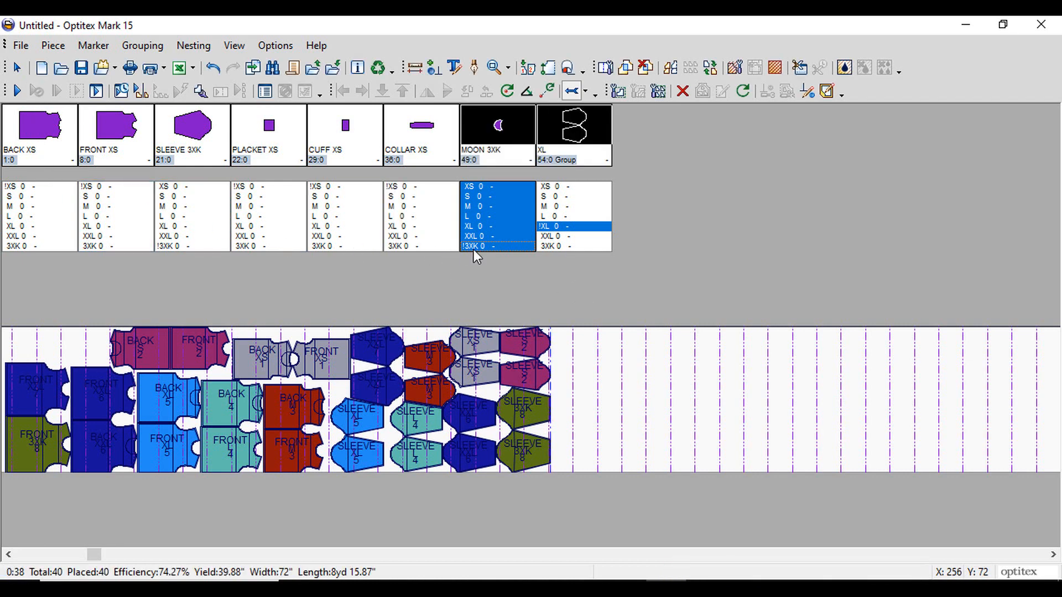
Delete the clustered SLEEVE S pair and the clustered SLEEVE 3XK pair from the end of the marker
{"action": "scroll", "coordinate": [392, 396], "scroll_direction": "down", "scroll_amount": 2}
{"action": "scroll", "coordinate": [102, 343], "scroll_direction": "up", "scroll_amount": 3}
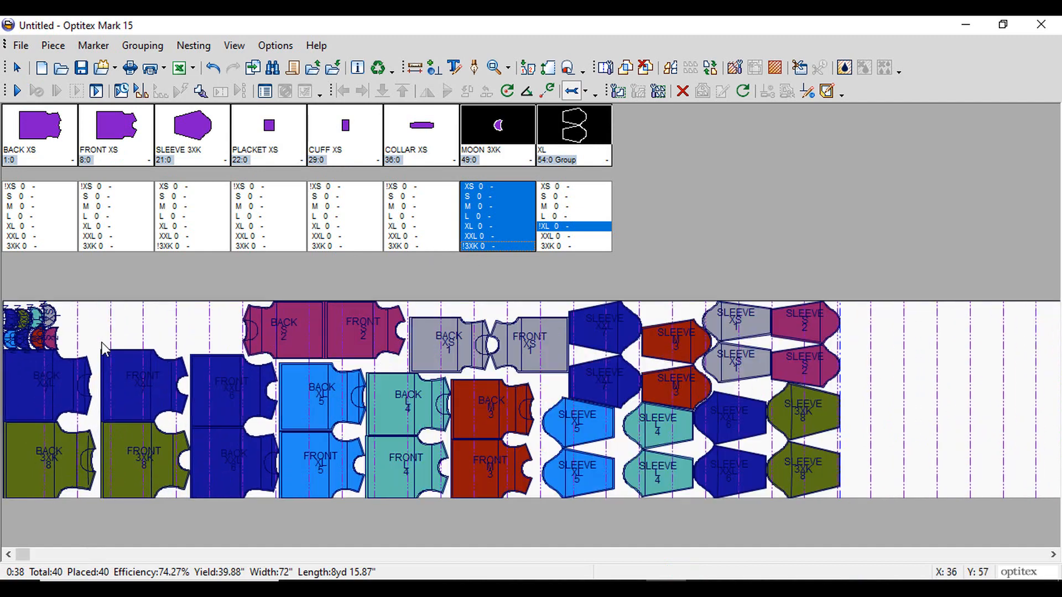
{"action": "scroll", "coordinate": [110, 315], "scroll_direction": "up", "scroll_amount": 2}
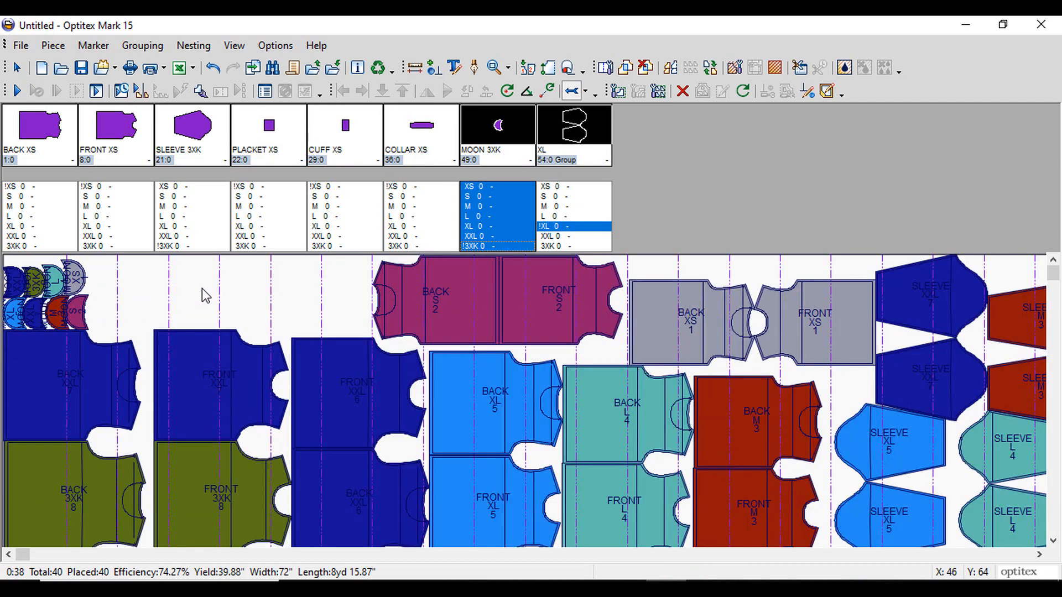
{"action": "scroll", "coordinate": [177, 303], "scroll_direction": "down", "scroll_amount": 1}
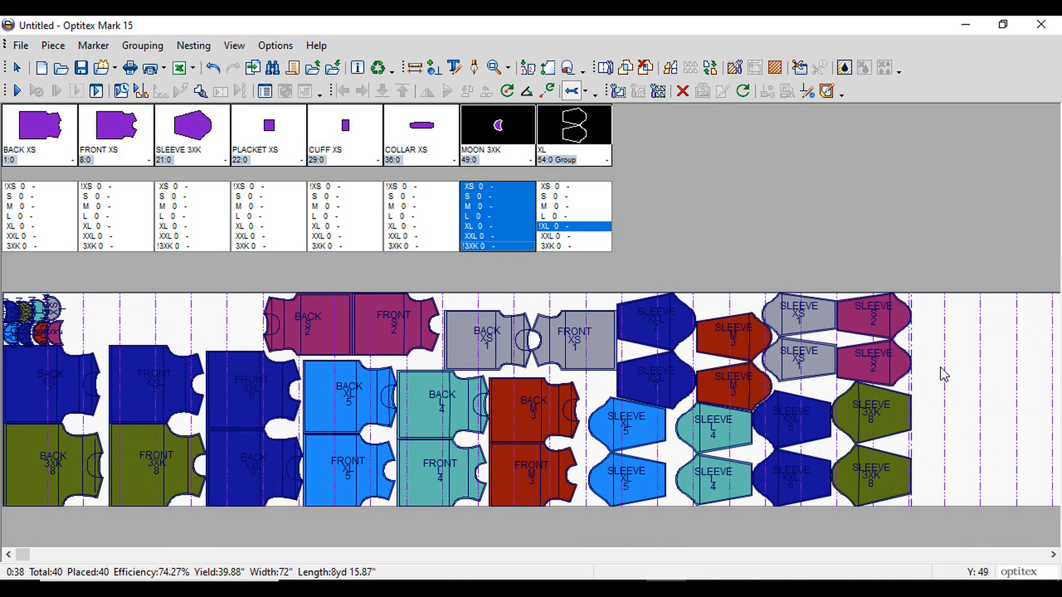
{"action": "left_click", "coordinate": [900, 360]}
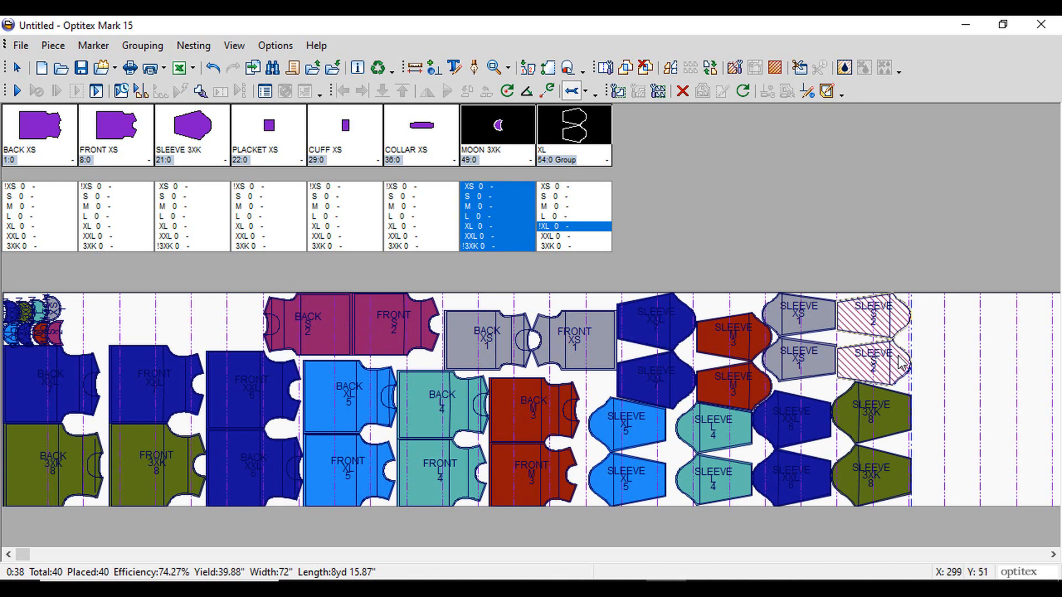
{"action": "left_click", "coordinate": [553, 197]}
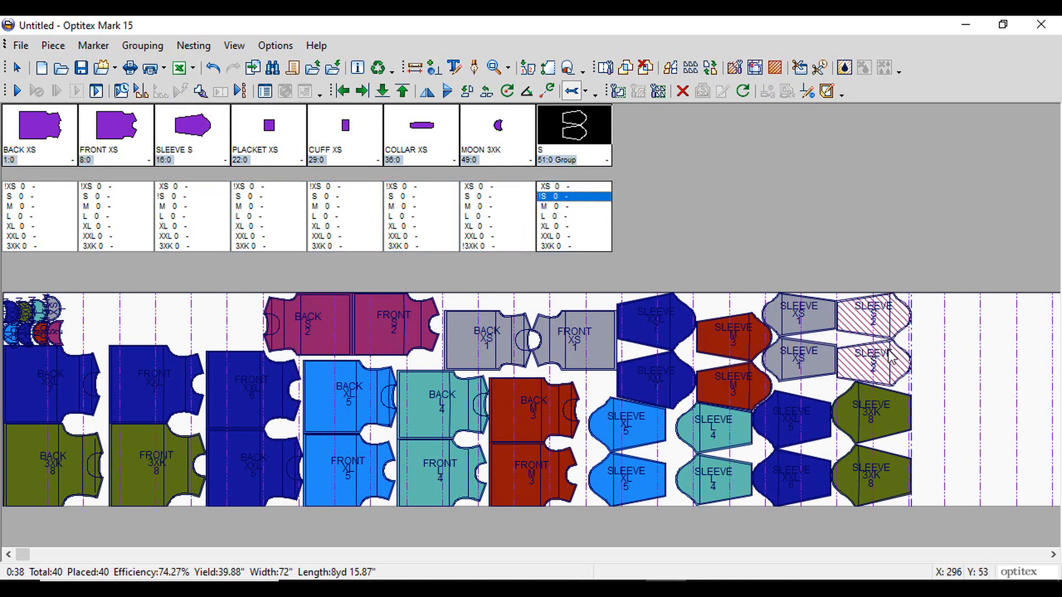
{"action": "key", "text": "Delete"}
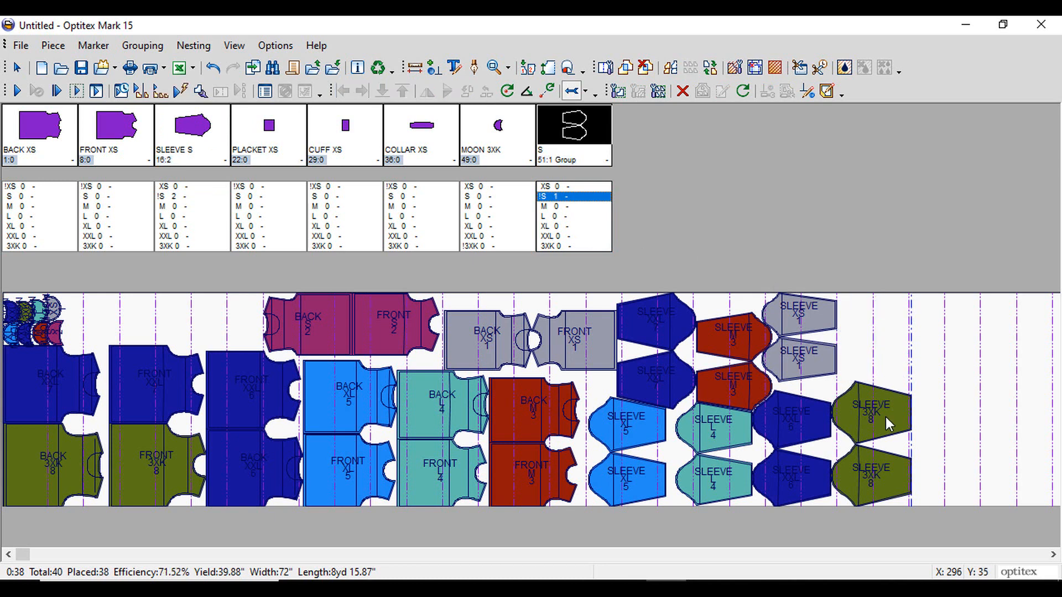
{"action": "left_click", "coordinate": [881, 435]}
{"action": "key", "text": "Delete"}
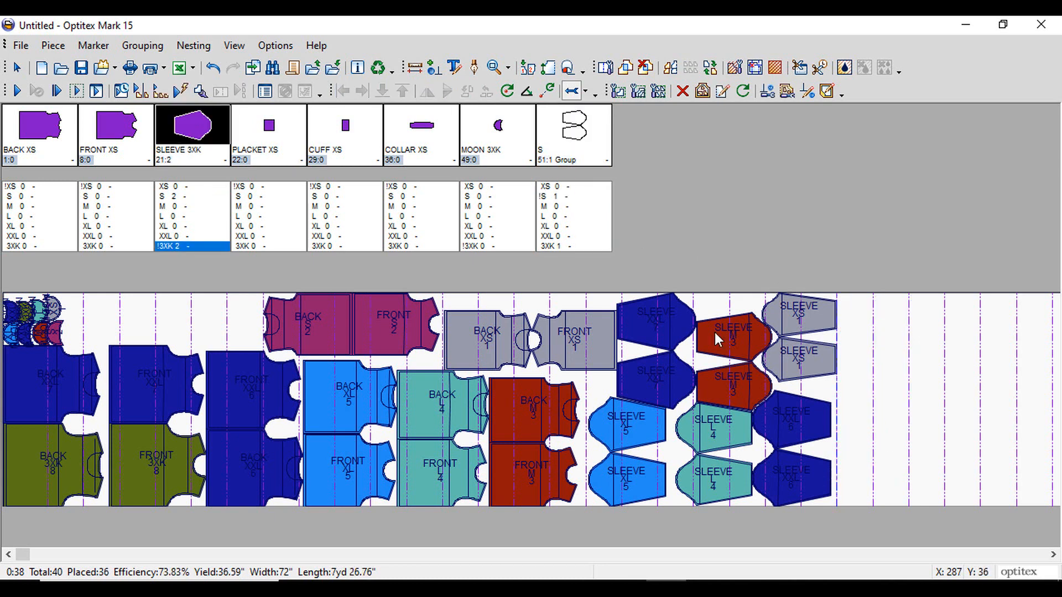
Place two separate SLEEVE 3XK pieces, one before BACK S on the upper edge, and move the MOON pieces beyond the last sleeves
{"action": "double_click", "coordinate": [178, 244]}
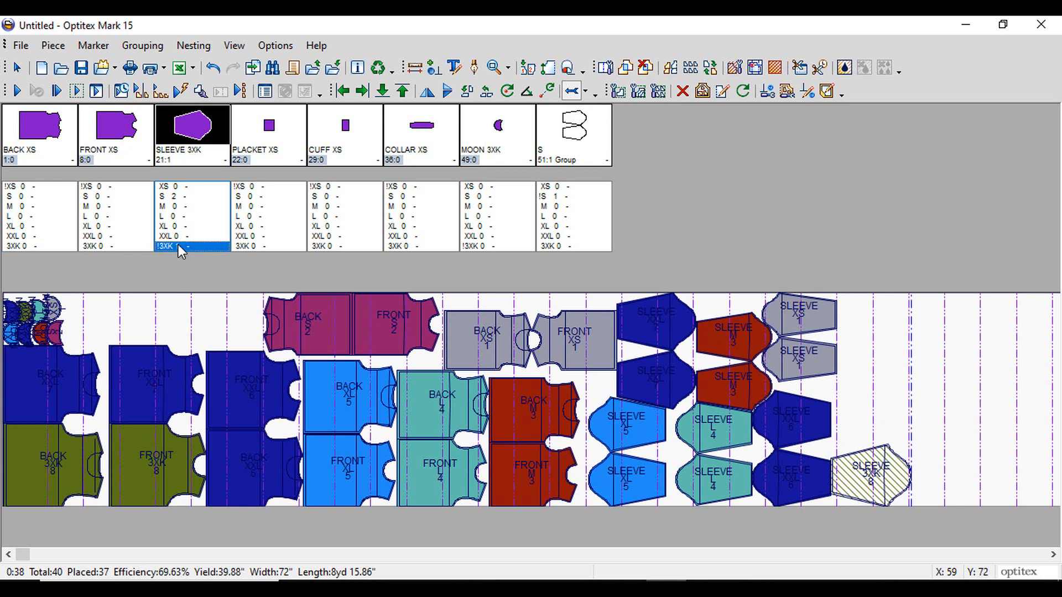
{"action": "mouse_move", "coordinate": [973, 493]}
{"action": "left_mouse_down"}
{"action": "mouse_move", "coordinate": [194, 282]}
{"action": "mouse_move", "coordinate": [109, 273]}
{"action": "mouse_move", "coordinate": [115, 321]}
{"action": "mouse_move", "coordinate": [230, 320]}
{"action": "left_mouse_up"}
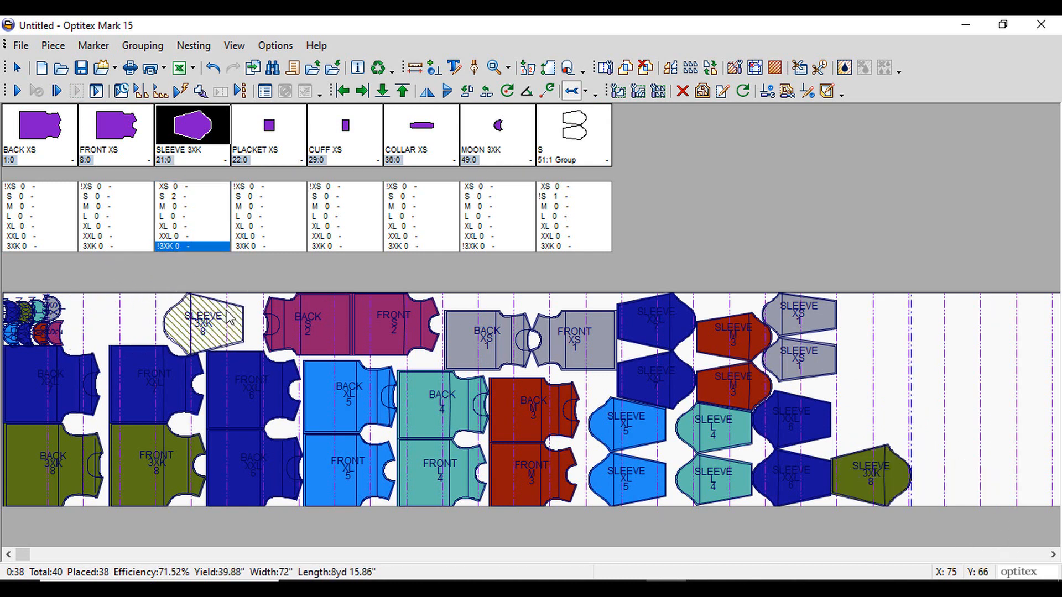
{"action": "scroll", "coordinate": [269, 293], "scroll_direction": "up", "scroll_amount": 2}
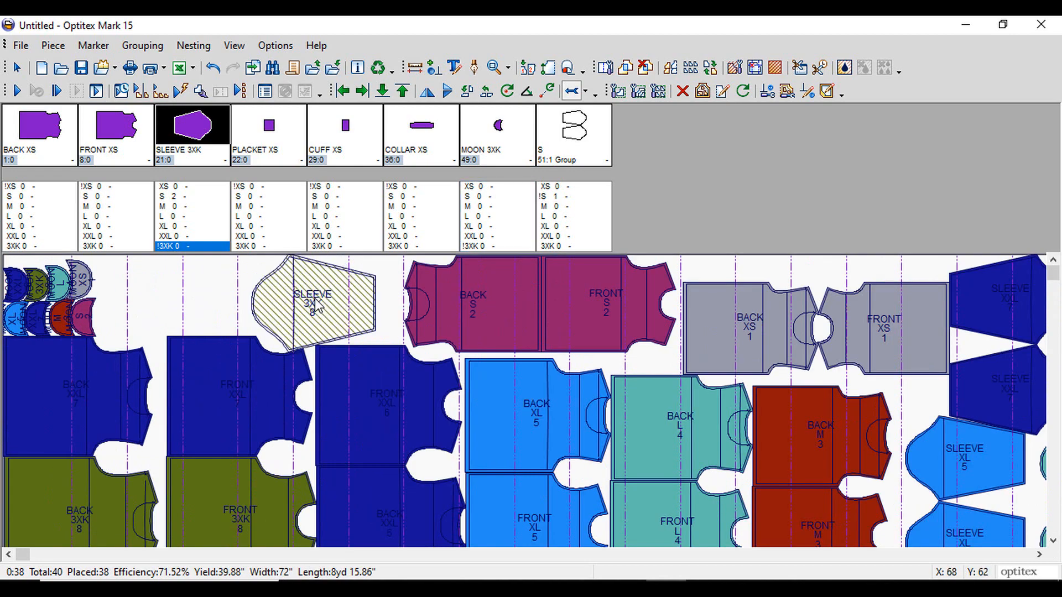
{"action": "scroll", "coordinate": [311, 301], "scroll_direction": "down", "scroll_amount": 3}
{"action": "mouse_move", "coordinate": [73, 308]}
{"action": "left_mouse_down"}
{"action": "mouse_move", "coordinate": [12, 338]}
{"action": "mouse_move", "coordinate": [893, 399]}
{"action": "left_mouse_up"}
{"action": "mouse_move", "coordinate": [830, 470]}
{"action": "left_mouse_down"}
{"action": "mouse_move", "coordinate": [35, 267]}
{"action": "mouse_move", "coordinate": [275, 292]}
{"action": "mouse_move", "coordinate": [843, 470]}
{"action": "left_mouse_up"}
Place both SLEEVE S pieces at the start of the upper edge and fit the upper SLEEVE 3XK directly after them
{"action": "left_click", "coordinate": [166, 196]}
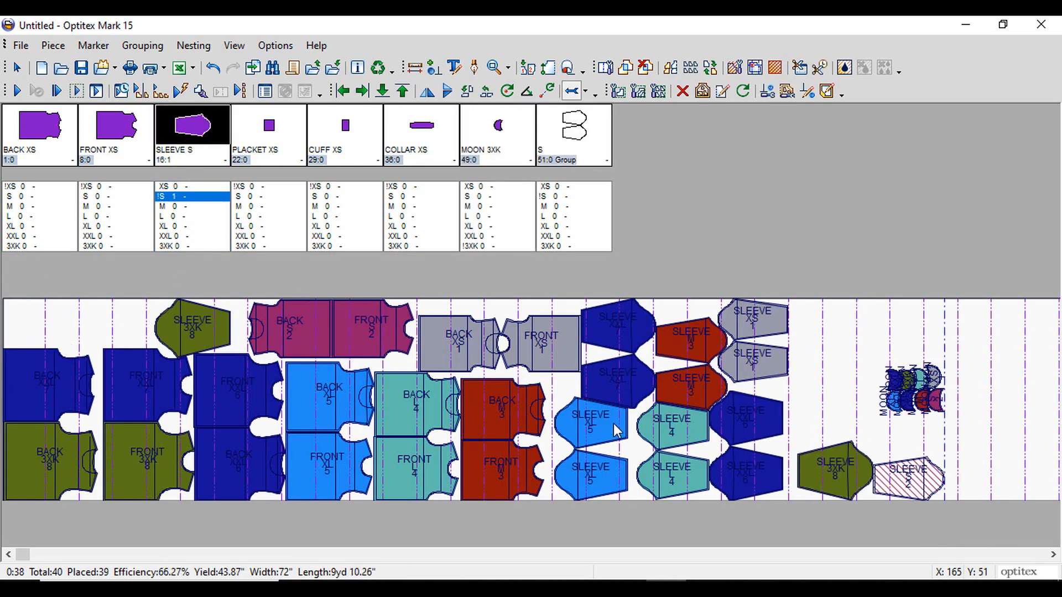
{"action": "left_click", "coordinate": [824, 467]}
{"action": "left_click", "coordinate": [169, 197]}
{"action": "left_click_drag", "start_coordinate": [908, 474], "coordinate": [110, 322]}
{"action": "scroll", "coordinate": [110, 321], "scroll_direction": "up", "scroll_amount": 3}
{"action": "left_click_drag", "start_coordinate": [235, 325], "coordinate": [243, 324]}
{"action": "left_click_drag", "start_coordinate": [189, 323], "coordinate": [243, 303]}
{"action": "scroll", "coordinate": [206, 322], "scroll_direction": "down", "scroll_amount": 3}
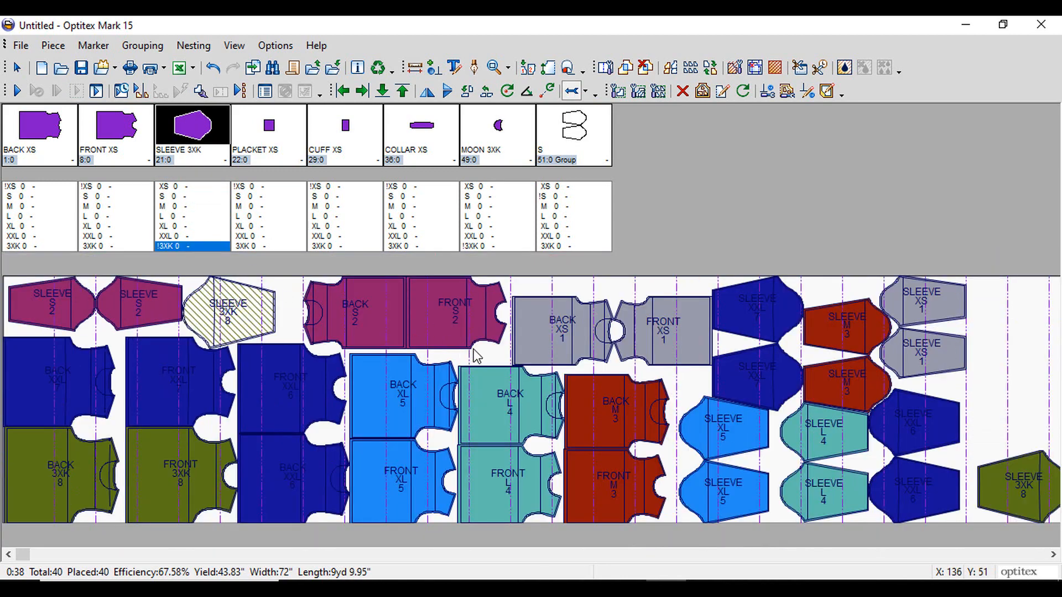
Rotate the BACK S and FRONT S pair so the front faces the SLEEVE 3XK on the upper edge
{"action": "mouse_move", "coordinate": [477, 326]}
{"action": "left_mouse_down"}
{"action": "mouse_move", "coordinate": [468, 326]}
{"action": "mouse_move", "coordinate": [486, 308]}
{"action": "mouse_move", "coordinate": [476, 310]}
{"action": "mouse_move", "coordinate": [499, 310]}
{"action": "left_mouse_up"}
{"action": "scroll", "coordinate": [398, 312], "scroll_direction": "up", "scroll_amount": 2}
{"action": "key", "text": "space"}
{"action": "scroll", "coordinate": [498, 309], "scroll_direction": "down", "scroll_amount": 3}
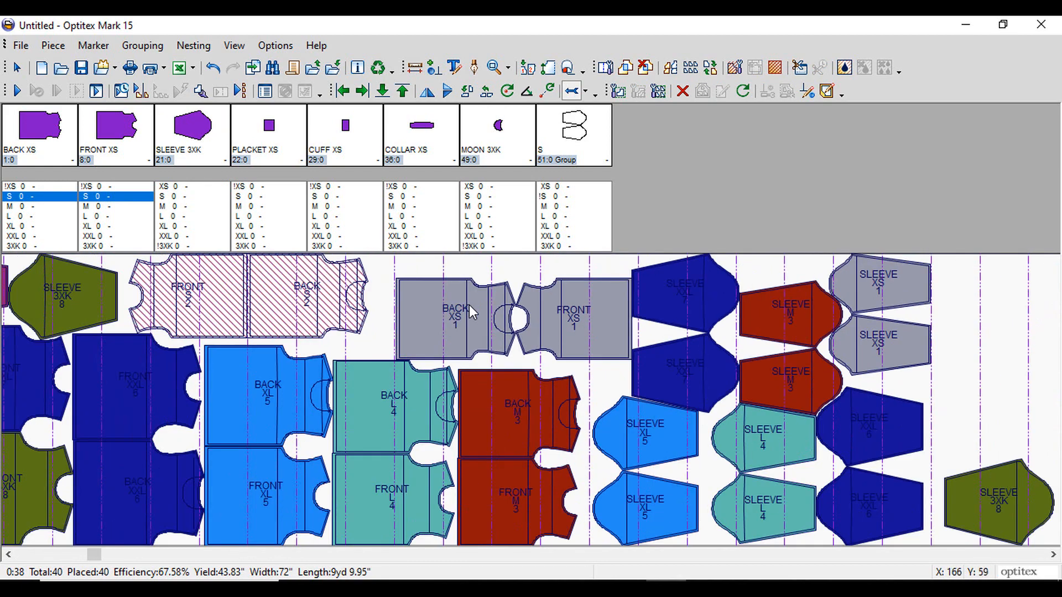
Move the BACK XS and FRONT XS pair up to the upper edge directly after the S pair
{"action": "left_click", "coordinate": [469, 304]}
{"action": "scroll", "coordinate": [469, 304], "scroll_direction": "up", "scroll_amount": 3}
{"action": "scroll", "coordinate": [530, 365], "scroll_direction": "down", "scroll_amount": 3}
Shift the XXL, XL, L and M sleeve pairs closer to the body pieces, moving the XS sleeves and SLEEVE 3XK out of the way
{"action": "left_click_drag", "start_coordinate": [621, 380], "coordinate": [612, 370]}
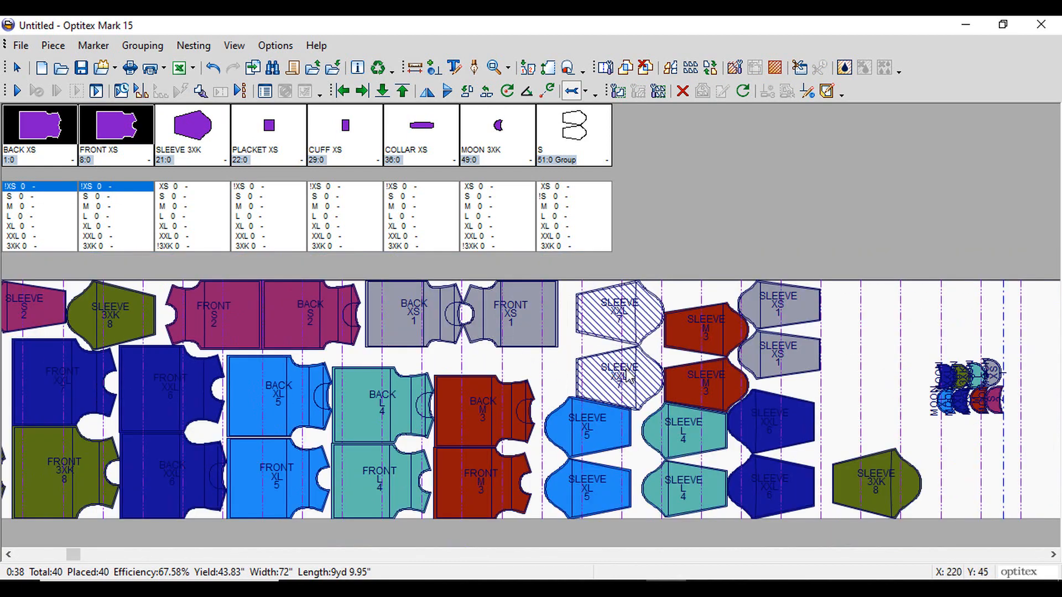
{"action": "left_click_drag", "start_coordinate": [587, 428], "coordinate": [416, 550]}
{"action": "left_click_drag", "start_coordinate": [608, 371], "coordinate": [472, 301]}
{"action": "left_click_drag", "start_coordinate": [672, 429], "coordinate": [605, 486]}
{"action": "left_click_drag", "start_coordinate": [701, 365], "coordinate": [503, 360]}
{"action": "left_click_drag", "start_coordinate": [769, 421], "coordinate": [735, 427]}
{"action": "left_click_drag", "start_coordinate": [787, 362], "coordinate": [904, 363]}
{"action": "left_click_drag", "start_coordinate": [896, 487], "coordinate": [753, 345]}
Rotate the SLEEVE M pair and fit its curved ends against the SLEEVE XXL pair on the upper edge
{"action": "left_click", "coordinate": [694, 325]}
{"action": "key", "text": "space"}
{"action": "left_click_drag", "start_coordinate": [695, 326], "coordinate": [693, 321]}
{"action": "left_click_drag", "start_coordinate": [724, 426], "coordinate": [764, 426]}
{"action": "left_click", "coordinate": [680, 354]}
{"action": "mouse_move", "coordinate": [780, 343]}
{"action": "left_mouse_down"}
{"action": "mouse_move", "coordinate": [814, 330]}
{"action": "mouse_move", "coordinate": [772, 318]}
{"action": "left_mouse_up"}
{"action": "left_click", "coordinate": [636, 365]}
{"action": "left_click", "coordinate": [697, 345]}
Rotate the SLEEVE XS pair and fit it directly after the SLEEVE M pair on the upper edge
{"action": "scroll", "coordinate": [307, 288], "scroll_direction": "up", "scroll_amount": 1}
{"action": "scroll", "coordinate": [306, 287], "scroll_direction": "up", "scroll_amount": 1}
{"action": "left_click", "coordinate": [298, 300]}
{"action": "scroll", "coordinate": [824, 387], "scroll_direction": "down", "scroll_amount": 2}
{"action": "mouse_move", "coordinate": [669, 462]}
{"action": "left_mouse_down"}
{"action": "mouse_move", "coordinate": [834, 463]}
{"action": "mouse_move", "coordinate": [901, 362]}
{"action": "left_mouse_up"}
{"action": "mouse_move", "coordinate": [646, 336]}
{"action": "left_mouse_down"}
{"action": "mouse_move", "coordinate": [625, 487]}
{"action": "mouse_move", "coordinate": [613, 481]}
{"action": "left_mouse_up"}
{"action": "left_click_drag", "start_coordinate": [737, 356], "coordinate": [630, 429]}
{"action": "key", "text": "space"}
{"action": "left_click_drag", "start_coordinate": [867, 331], "coordinate": [704, 395]}
Fit the second SLEEVE XXL pair below the M and XS sleeves, rotate SLEEVE 3XK beside it, and bring the MOON pieces closer
{"action": "left_click_drag", "start_coordinate": [642, 409], "coordinate": [645, 354]}
{"action": "left_click_drag", "start_coordinate": [680, 434], "coordinate": [603, 316]}
{"action": "left_click_drag", "start_coordinate": [746, 497], "coordinate": [679, 500]}
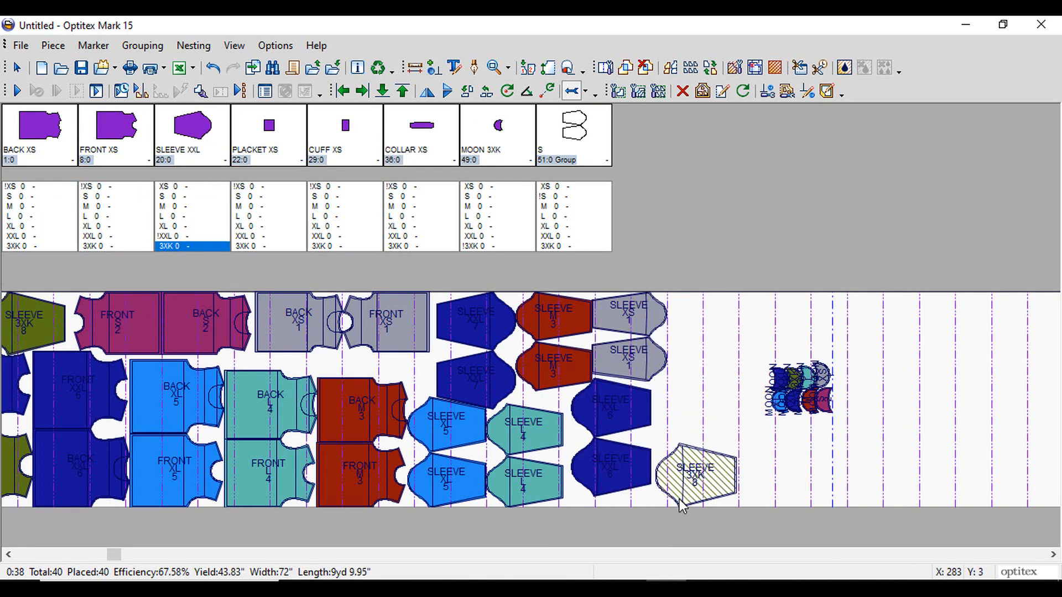
{"action": "key", "text": "space"}
{"action": "left_click_drag", "start_coordinate": [803, 390], "coordinate": [582, 387]}
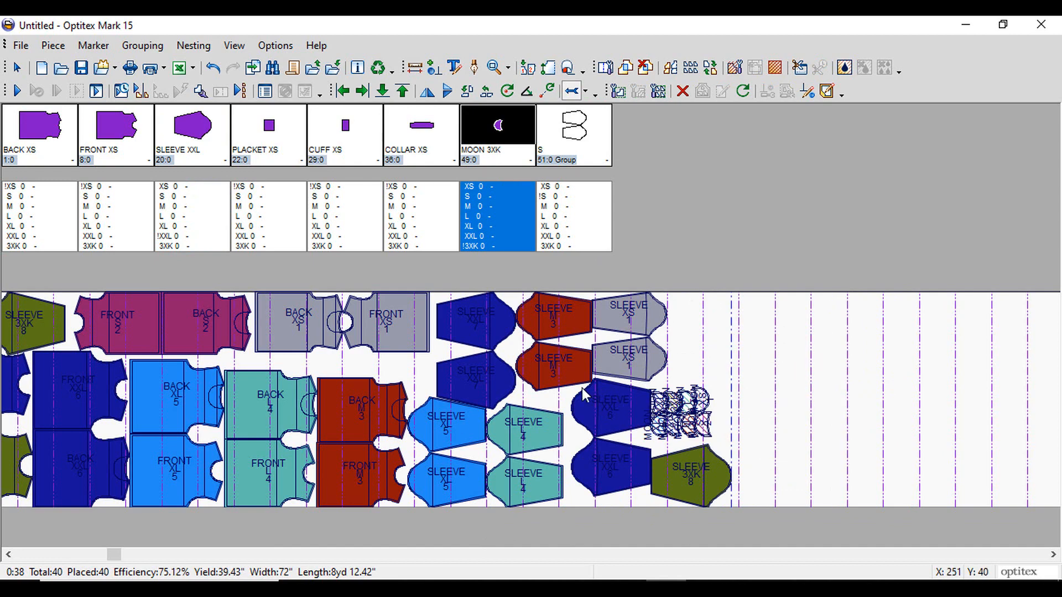
Move BACK XS and FRONT XS after the L sleeves, and fit SLEEVE 3XK after BACK S on the upper edge
{"action": "left_click_drag", "start_coordinate": [724, 394], "coordinate": [636, 470]}
{"action": "left_click_drag", "start_coordinate": [636, 470], "coordinate": [878, 405]}
{"action": "left_click_drag", "start_coordinate": [390, 332], "coordinate": [299, 310]}
{"action": "left_click_drag", "start_coordinate": [299, 310], "coordinate": [614, 465]}
{"action": "left_click", "coordinate": [702, 475]}
{"action": "left_click_drag", "start_coordinate": [716, 490], "coordinate": [632, 427]}
{"action": "left_click_drag", "start_coordinate": [860, 357], "coordinate": [755, 428]}
{"action": "key", "text": "space"}
{"action": "left_click_drag", "start_coordinate": [934, 412], "coordinate": [299, 327]}
Try replacing one clustered SLEEVE XXL pair with two separate SLEEVE XXL pieces after the upper SLEEVE 3XK
{"action": "left_click_drag", "start_coordinate": [858, 424], "coordinate": [776, 423]}
{"action": "key", "text": "Delete"}
{"action": "double_click", "coordinate": [181, 236]}
{"action": "mouse_move", "coordinate": [694, 477]}
{"action": "left_mouse_down"}
{"action": "mouse_move", "coordinate": [376, 321]}
{"action": "mouse_move", "coordinate": [662, 466]}
{"action": "mouse_move", "coordinate": [386, 361]}
{"action": "left_mouse_up"}
{"action": "double_click", "coordinate": [181, 236]}
{"action": "key", "text": "Home"}
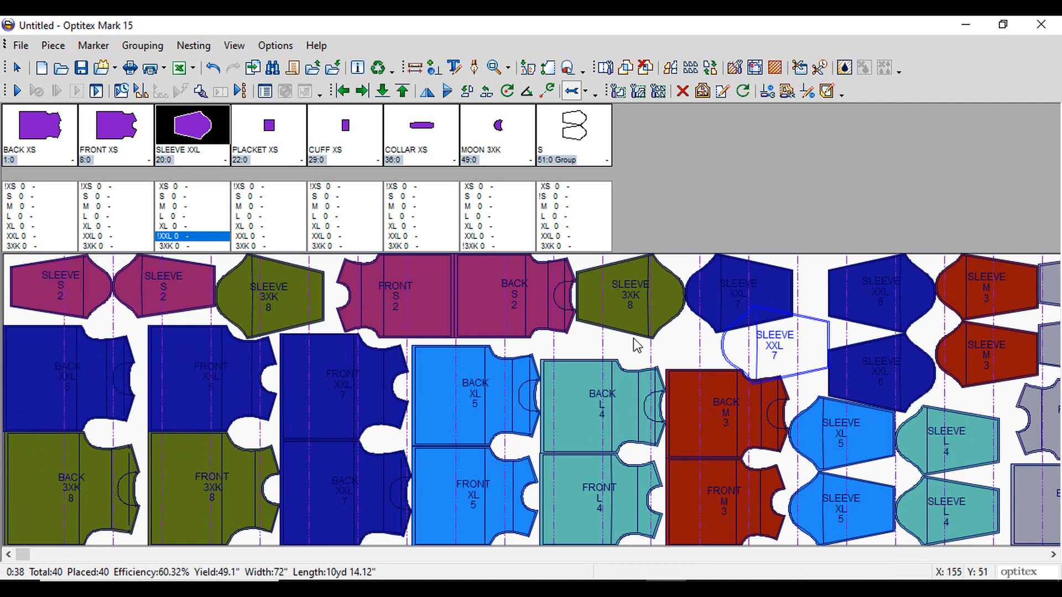
Delete the clustered SLEEVE XS pair and both separate SLEEVE XXL pieces, keeping the SLEEVE M pair against the clustered XXL sleeves
{"action": "scroll", "coordinate": [525, 348], "scroll_direction": "up", "scroll_amount": 1}
{"action": "left_click_drag", "start_coordinate": [578, 358], "coordinate": [842, 423]}
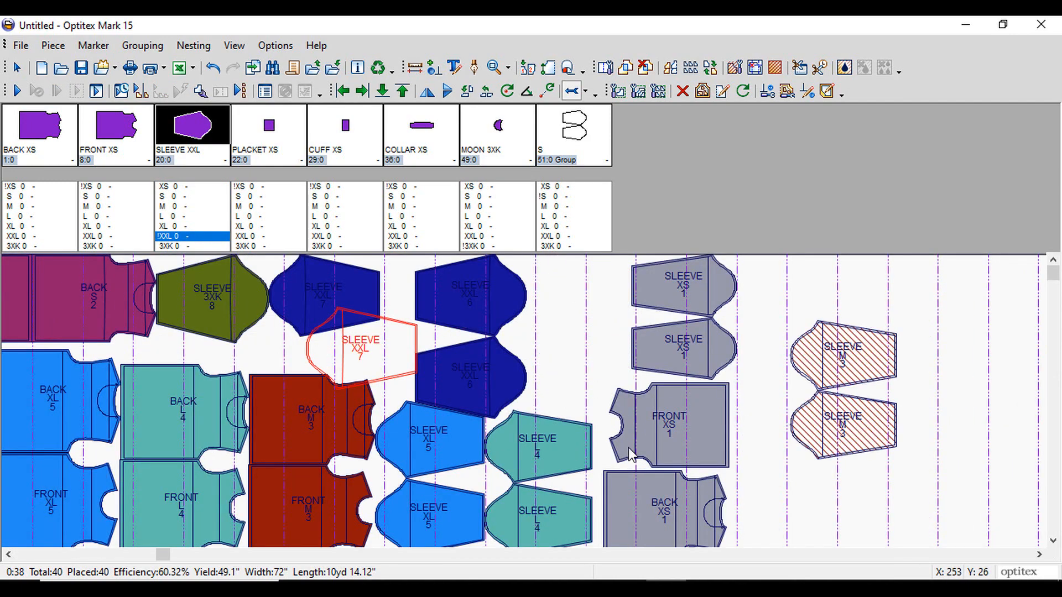
{"action": "left_click_drag", "start_coordinate": [684, 372], "coordinate": [975, 519]}
{"action": "key", "text": "Delete"}
{"action": "left_click_drag", "start_coordinate": [796, 420], "coordinate": [533, 362]}
{"action": "left_click", "coordinate": [329, 332]}
{"action": "key", "text": "Delete"}
Place two separate SLEEVE XS pieces after the upper SLEEVE 3XK, the upper one rotated to face its curved end
{"action": "left_click", "coordinate": [183, 186]}
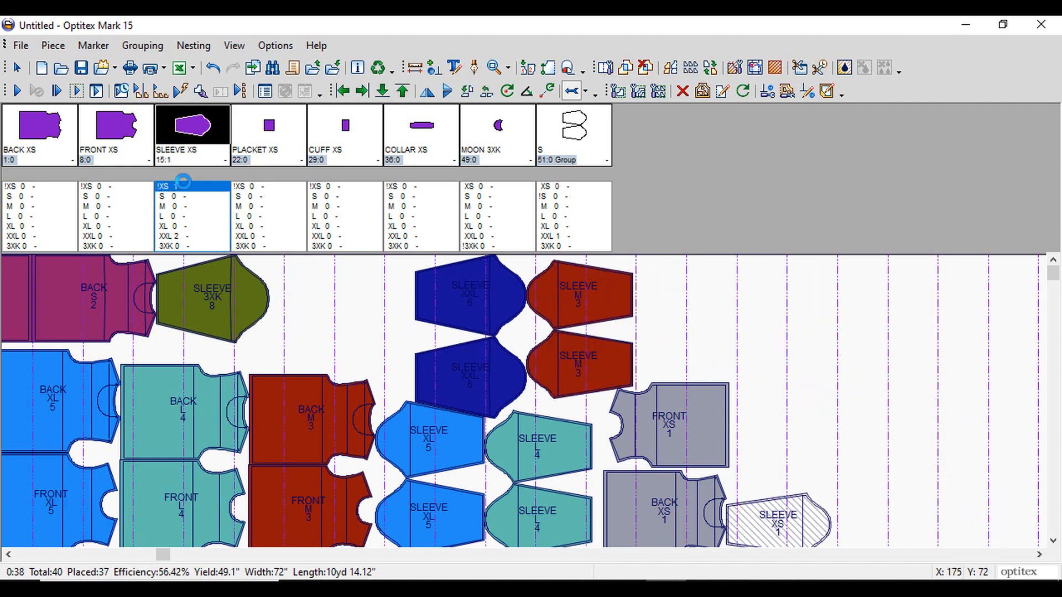
{"action": "left_click", "coordinate": [182, 186]}
{"action": "left_click", "coordinate": [320, 286]}
{"action": "scroll", "coordinate": [321, 337], "scroll_direction": "up", "scroll_amount": 3}
{"action": "mouse_move", "coordinate": [749, 512]}
{"action": "left_mouse_down"}
{"action": "mouse_move", "coordinate": [523, 368]}
{"action": "mouse_move", "coordinate": [515, 407]}
{"action": "left_mouse_up"}
{"action": "left_click_drag", "start_coordinate": [524, 326], "coordinate": [525, 332]}
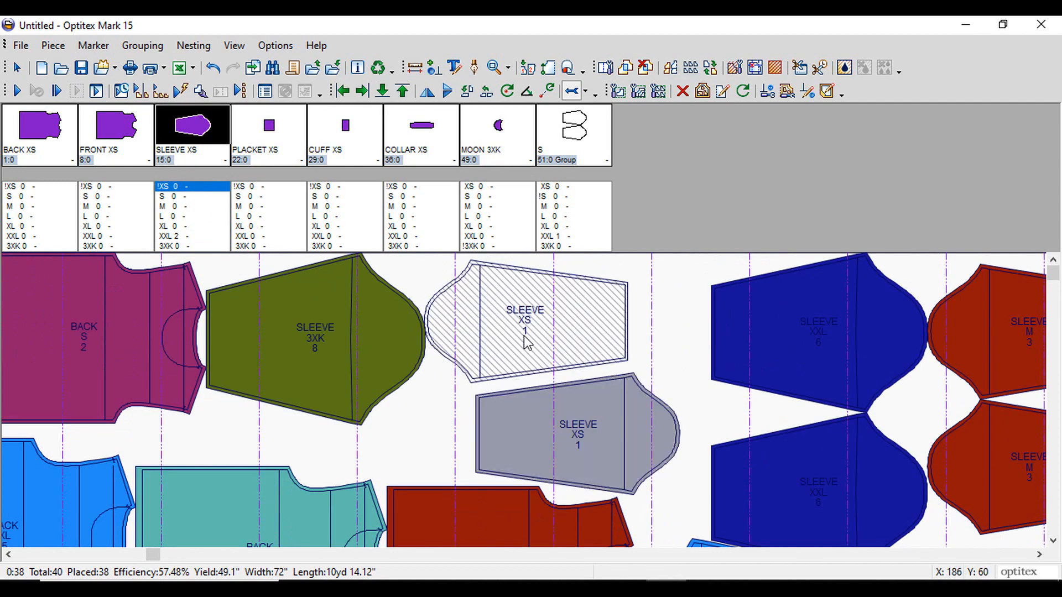
Place the clustered SLEEVE XXL pair on the upper edge beyond the M sleeves and move FRONT XS away from BACK XS
{"action": "scroll", "coordinate": [526, 332], "scroll_direction": "down", "scroll_amount": 3}
{"action": "left_click", "coordinate": [560, 235]}
{"action": "left_click_drag", "start_coordinate": [769, 464], "coordinate": [768, 376]}
{"action": "left_click_drag", "start_coordinate": [711, 406], "coordinate": [857, 454]}
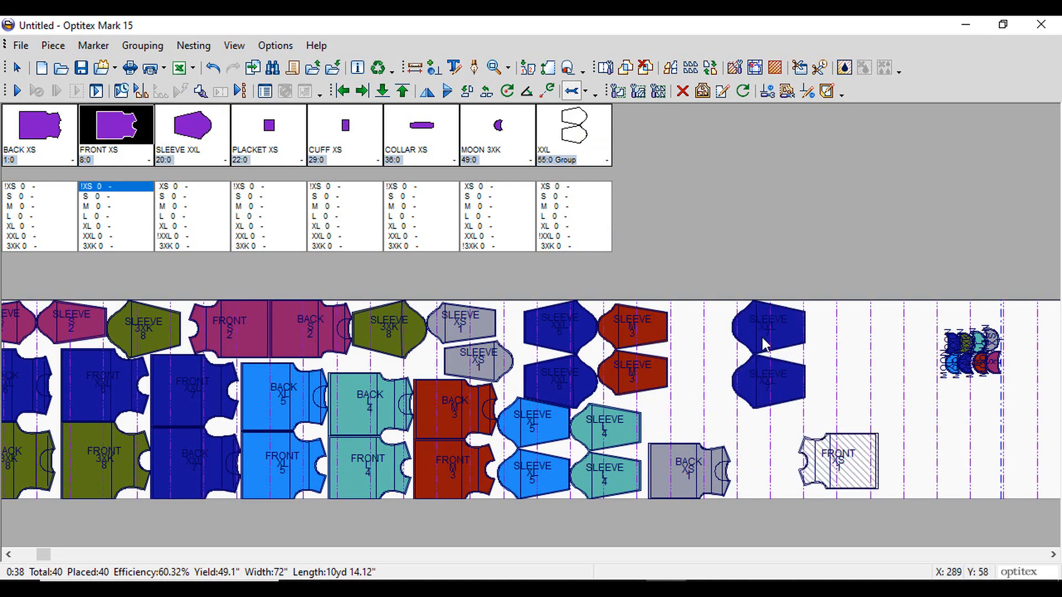
Place the outer SLEEVE XXL pair against the other XXL pair and move the SLEEVE M pair and FRONT XS just beyond them
{"action": "left_click_drag", "start_coordinate": [636, 326], "coordinate": [916, 380]}
{"action": "left_click_drag", "start_coordinate": [765, 337], "coordinate": [632, 337]}
{"action": "left_click_drag", "start_coordinate": [843, 455], "coordinate": [697, 407]}
{"action": "mouse_move", "coordinate": [896, 365]}
{"action": "left_mouse_down"}
{"action": "mouse_move", "coordinate": [721, 310]}
{"action": "mouse_move", "coordinate": [690, 312]}
{"action": "left_mouse_up"}
{"action": "left_click_drag", "start_coordinate": [694, 394], "coordinate": [738, 399]}
{"action": "scroll", "coordinate": [737, 407], "scroll_direction": "up", "scroll_amount": 2}
{"action": "left_click_drag", "start_coordinate": [544, 338], "coordinate": [604, 287]}
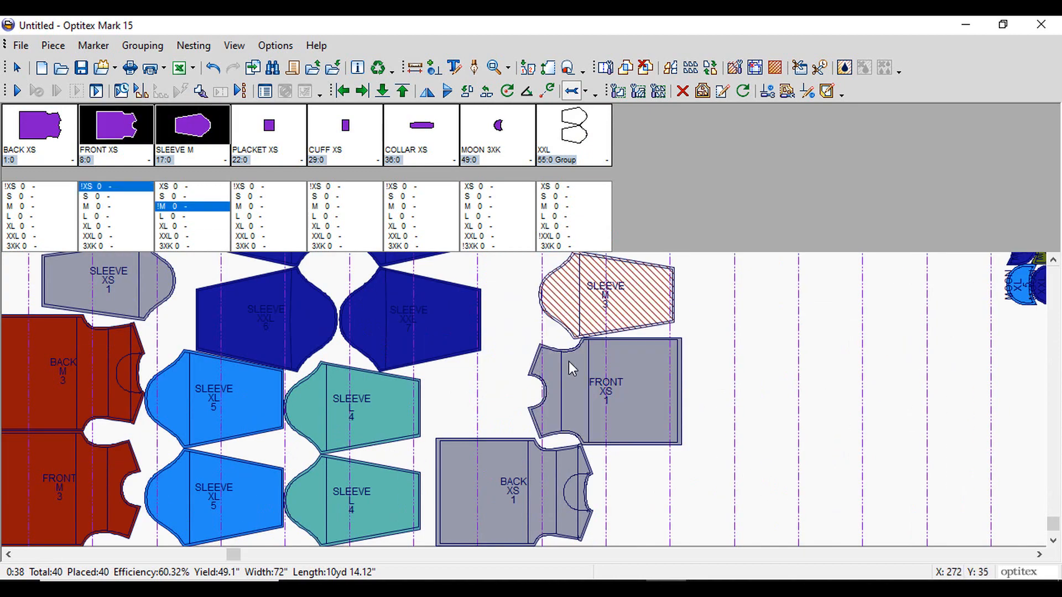
Rotate the SLEEVE M pair and FRONT XS, setting the sleeves against the XXL pair and FRONT XS above BACK XS
{"action": "scroll", "coordinate": [569, 367], "scroll_direction": "down", "scroll_amount": 2}
{"action": "left_click_drag", "start_coordinate": [575, 354], "coordinate": [545, 367]}
{"action": "mouse_move", "coordinate": [562, 425]}
{"action": "left_mouse_down"}
{"action": "mouse_move", "coordinate": [586, 425]}
{"action": "mouse_move", "coordinate": [525, 421]}
{"action": "left_mouse_up"}
{"action": "scroll", "coordinate": [425, 409], "scroll_direction": "up", "scroll_amount": 2}
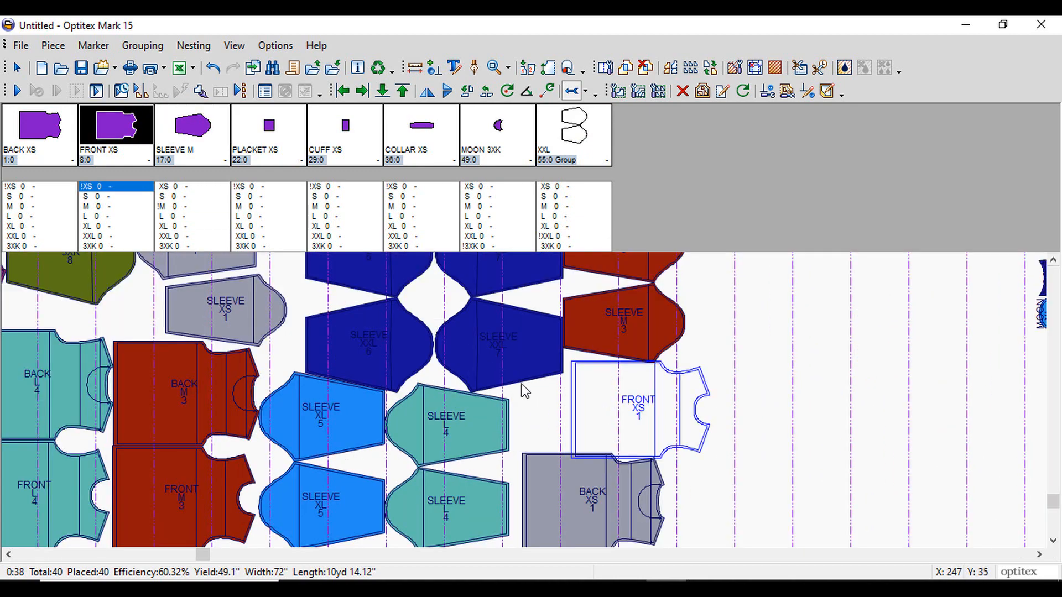
Try rotating the first SLEEVE XXL pair and the SLEEVE XL pair to interlock them, and undo the rotations
{"action": "scroll", "coordinate": [526, 398], "scroll_direction": "down", "scroll_amount": 2}
{"action": "left_click", "coordinate": [425, 376]}
{"action": "left_click_drag", "start_coordinate": [394, 429], "coordinate": [327, 533]}
{"action": "left_click_drag", "start_coordinate": [421, 381], "coordinate": [412, 441]}
{"action": "left_click", "coordinate": [378, 449]}
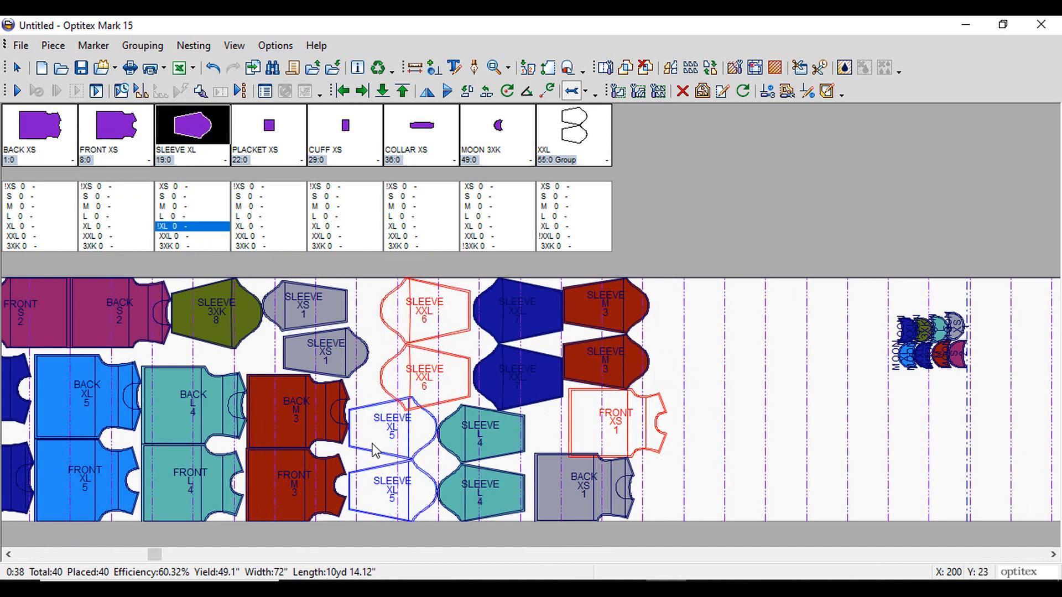
{"action": "key", "text": "ctrl+z"}
{"action": "key", "text": "ctrl+z"}
Move the SLEEVE M pair farther away from the XXL sleeves and slide BACK XS against the L sleeves
{"action": "left_click_drag", "start_coordinate": [616, 365], "coordinate": [640, 365]}
{"action": "left_click_drag", "start_coordinate": [603, 412], "coordinate": [598, 408]}
{"action": "left_click", "coordinate": [599, 402]}
{"action": "scroll", "coordinate": [598, 402], "scroll_direction": "up", "scroll_amount": 4}
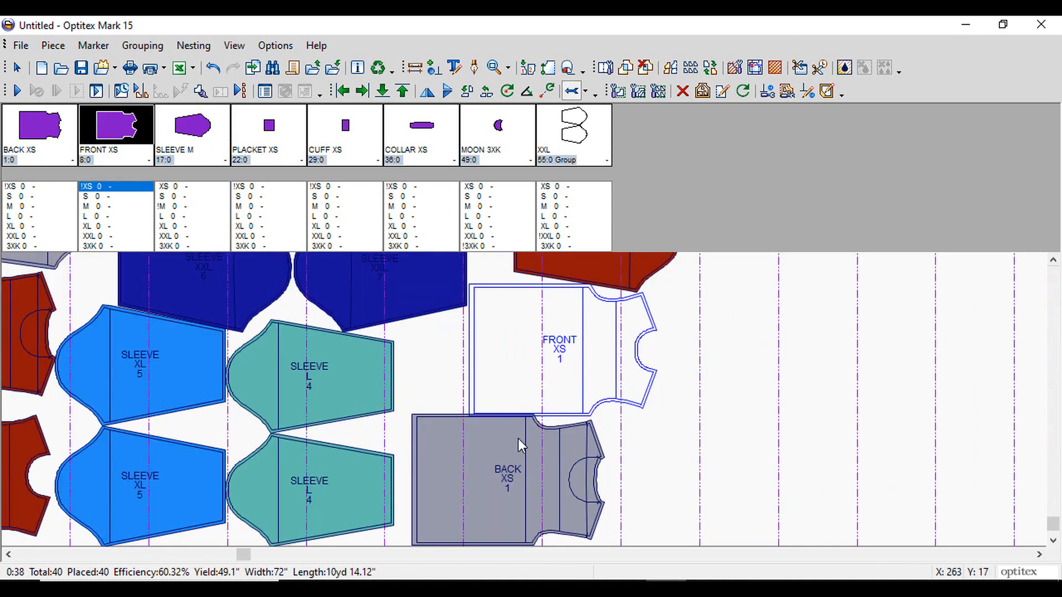
{"action": "left_click_drag", "start_coordinate": [515, 439], "coordinate": [323, 522]}
{"action": "left_click", "coordinate": [528, 390]}
{"action": "scroll", "coordinate": [536, 393], "scroll_direction": "down", "scroll_amount": 4}
{"action": "left_click_drag", "start_coordinate": [536, 381], "coordinate": [614, 381]}
{"action": "left_click", "coordinate": [500, 465]}
Fit FRONT XS above BACK XS flush against the lower SLEEVE XXL, and bring the SLEEVE M pair back above FRONT XS
{"action": "left_click_drag", "start_coordinate": [501, 431], "coordinate": [370, 487]}
{"action": "key", "text": "space"}
{"action": "mouse_move", "coordinate": [614, 357]}
{"action": "left_mouse_down"}
{"action": "mouse_move", "coordinate": [323, 307]}
{"action": "mouse_move", "coordinate": [304, 326]}
{"action": "left_mouse_up"}
{"action": "scroll", "coordinate": [566, 420], "scroll_direction": "up", "scroll_amount": 4}
{"action": "left_click", "coordinate": [537, 403]}
{"action": "scroll", "coordinate": [497, 415], "scroll_direction": "down", "scroll_amount": 3}
{"action": "key", "text": "ctrl+z"}
{"action": "left_click", "coordinate": [509, 414]}
{"action": "key", "text": "space"}
{"action": "left_click_drag", "start_coordinate": [509, 414], "coordinate": [332, 470]}
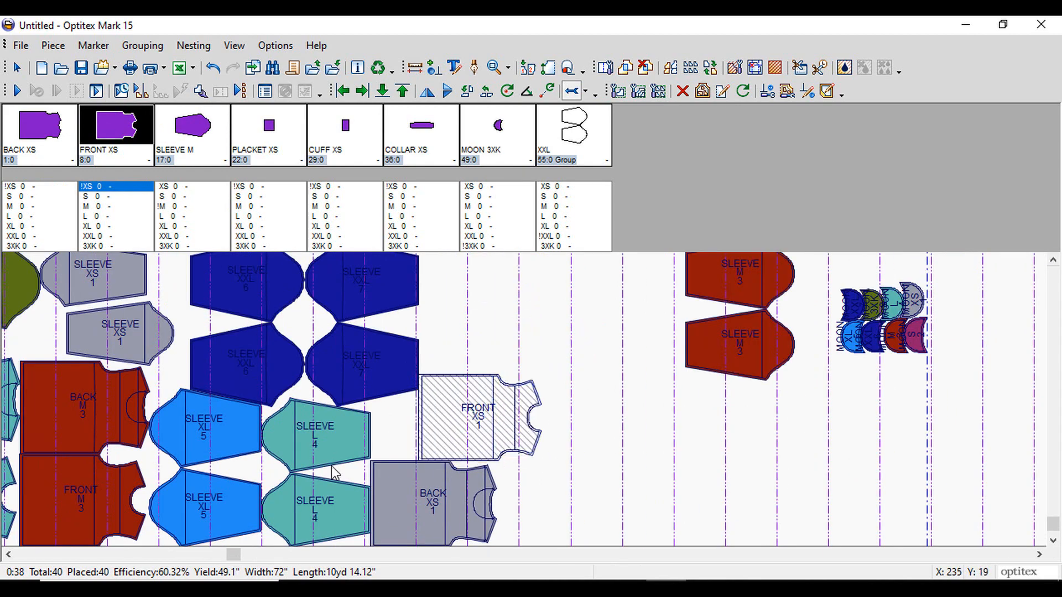
{"action": "scroll", "coordinate": [625, 396], "scroll_direction": "down", "scroll_amount": 3}
{"action": "left_click_drag", "start_coordinate": [625, 365], "coordinate": [464, 345]}
Delete the placed MOON pieces and autonest all MOON sizes into the gaps of the marker, stopping the nesting once they are placed
{"action": "left_click_drag", "start_coordinate": [832, 406], "coordinate": [686, 316]}
{"action": "key", "text": "Delete"}
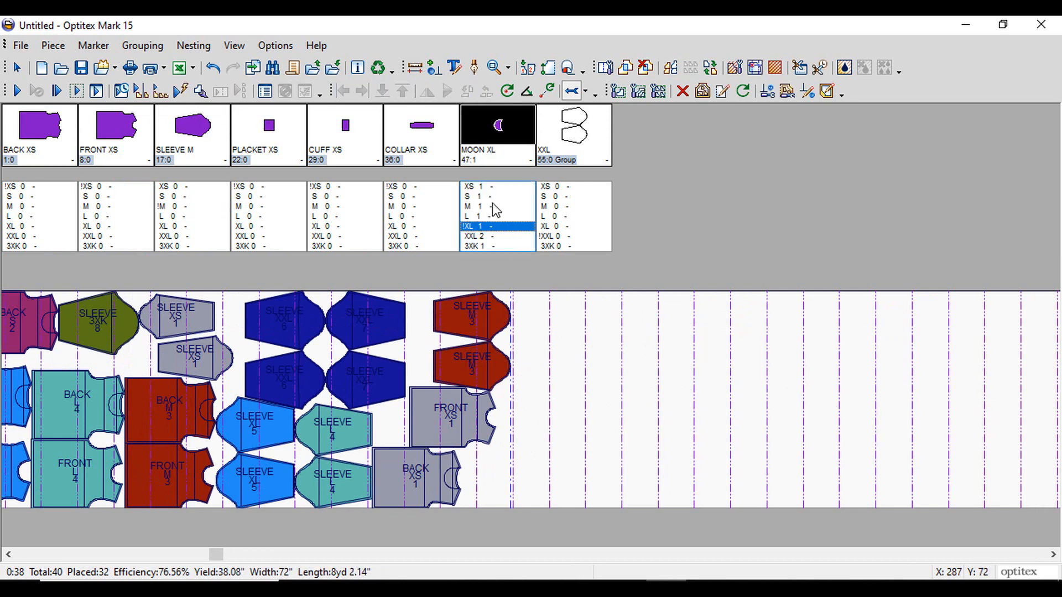
{"action": "left_click_drag", "start_coordinate": [491, 187], "coordinate": [500, 258]}
{"action": "left_click", "coordinate": [188, 47]}
{"action": "left_click", "coordinate": [226, 133]}
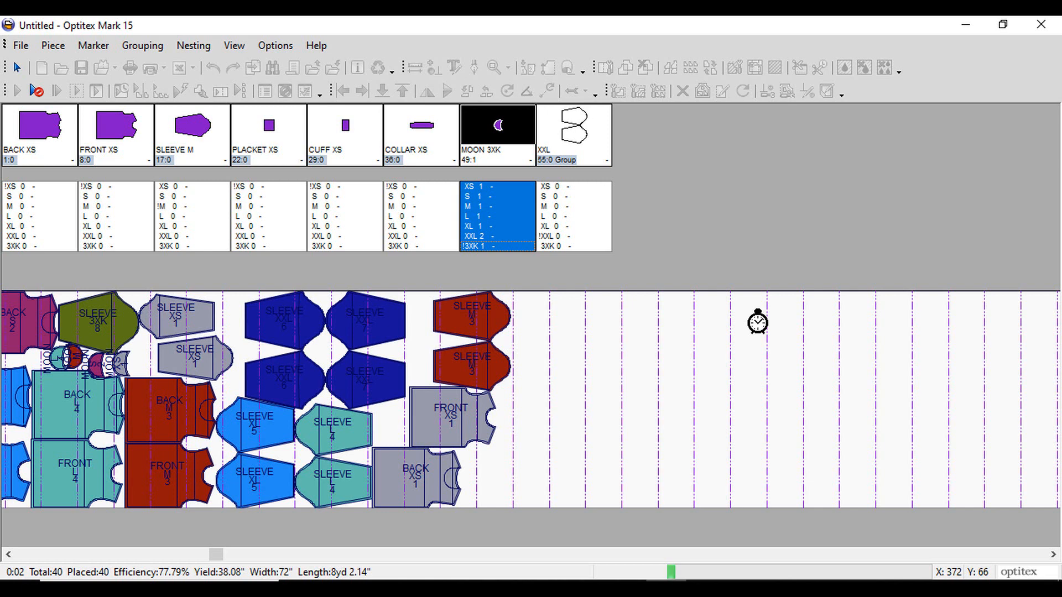
{"action": "left_click", "coordinate": [36, 91]}
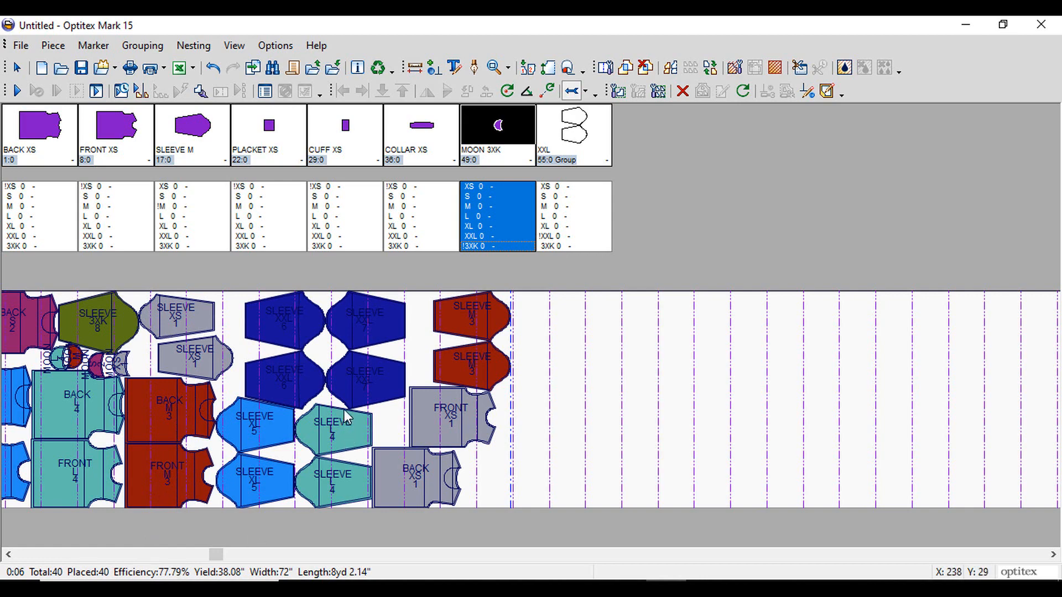
Save the marker in the FIRST VIDEO folder as LONG SLEEVE POLO BODY
{"action": "scroll", "coordinate": [304, 383], "scroll_direction": "down", "scroll_amount": 1}
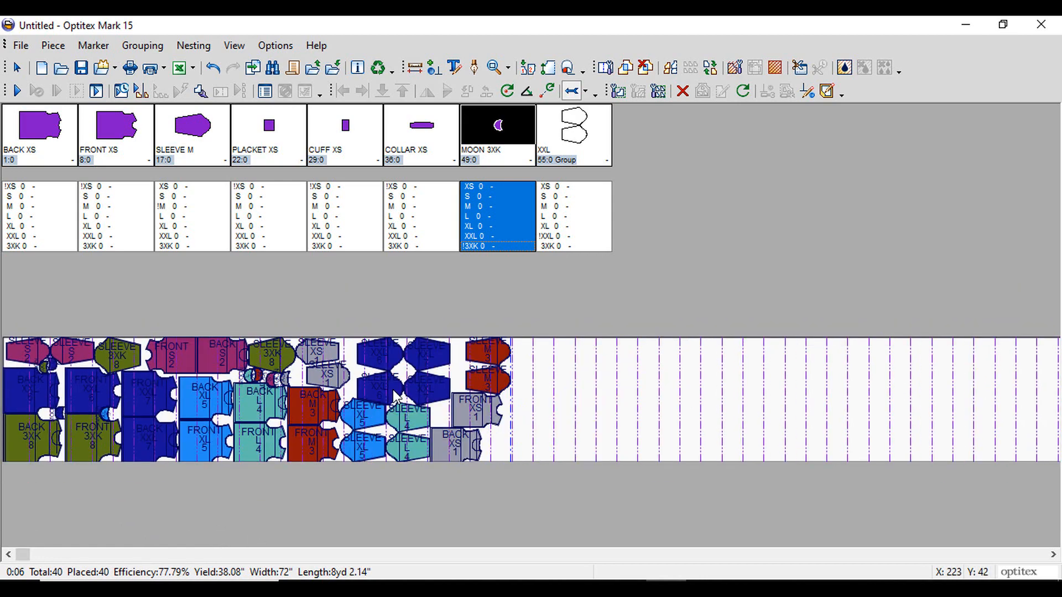
{"action": "scroll", "coordinate": [286, 384], "scroll_direction": "up", "scroll_amount": 1}
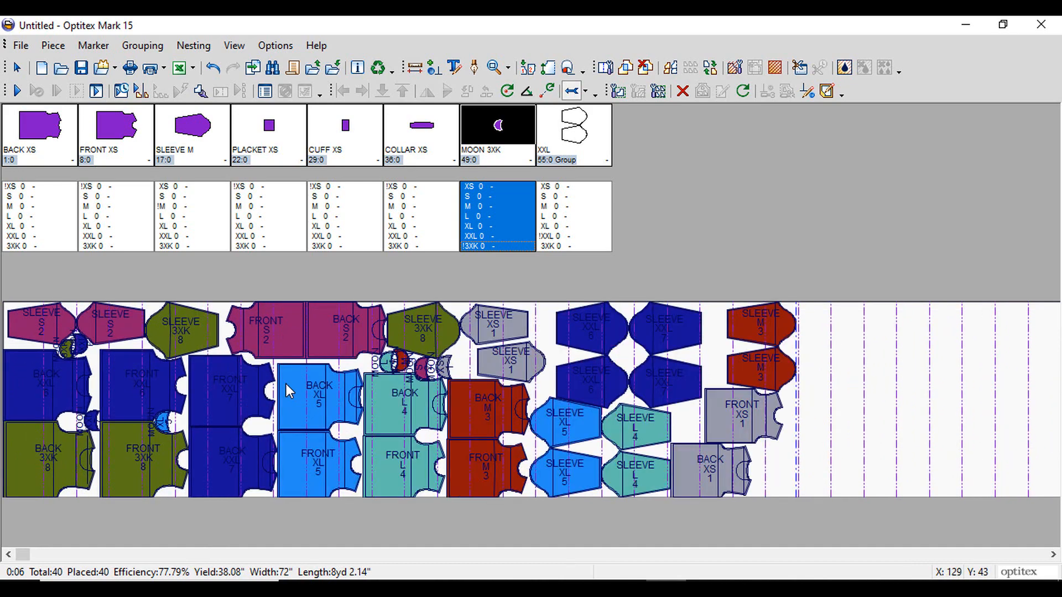
{"action": "key", "text": "ctrl+s"}
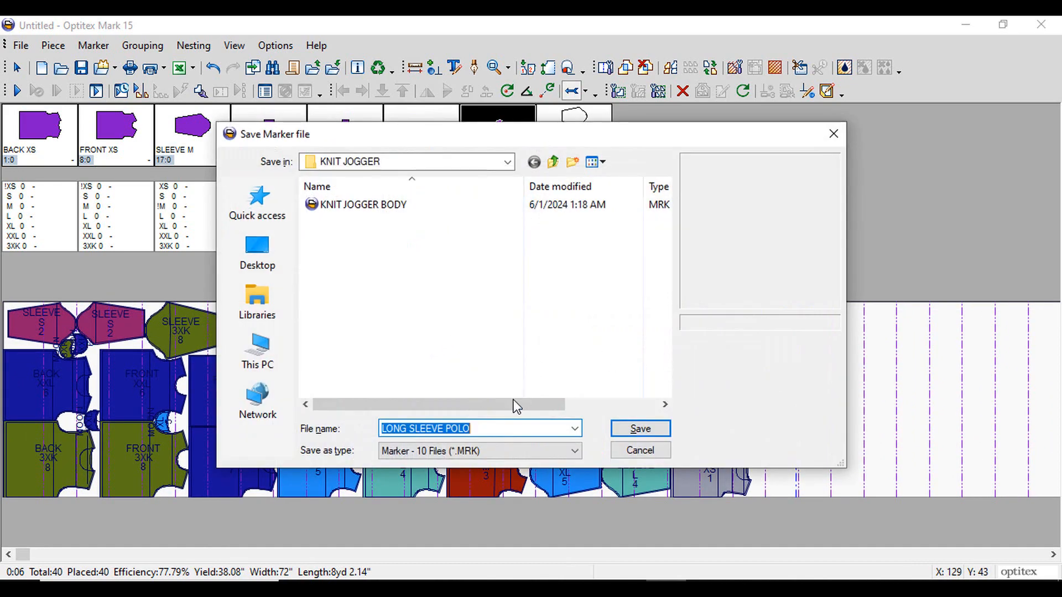
{"action": "left_click", "coordinate": [552, 162]}
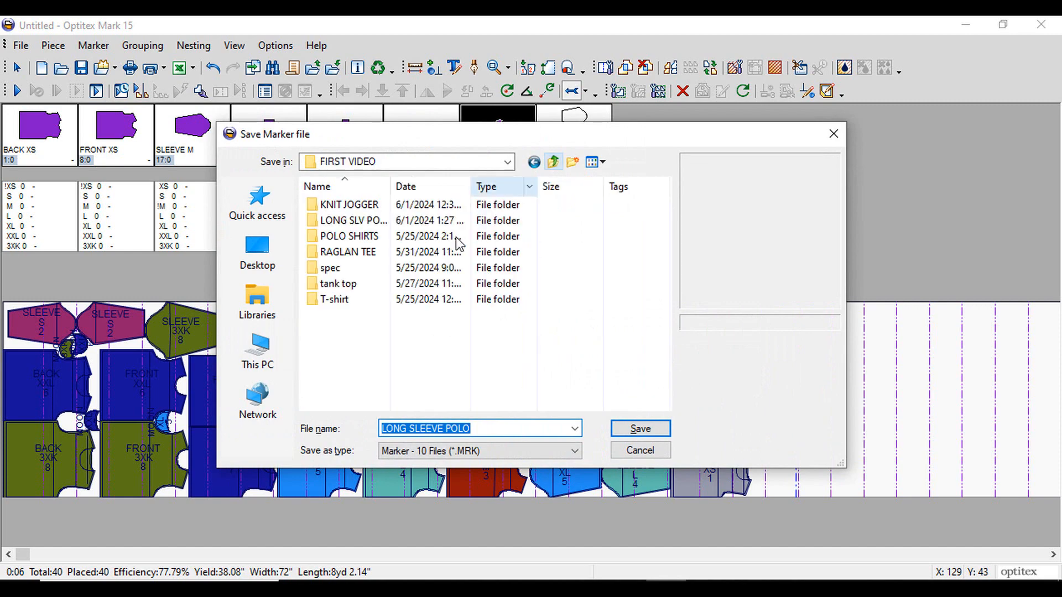
{"action": "left_click", "coordinate": [494, 424]}
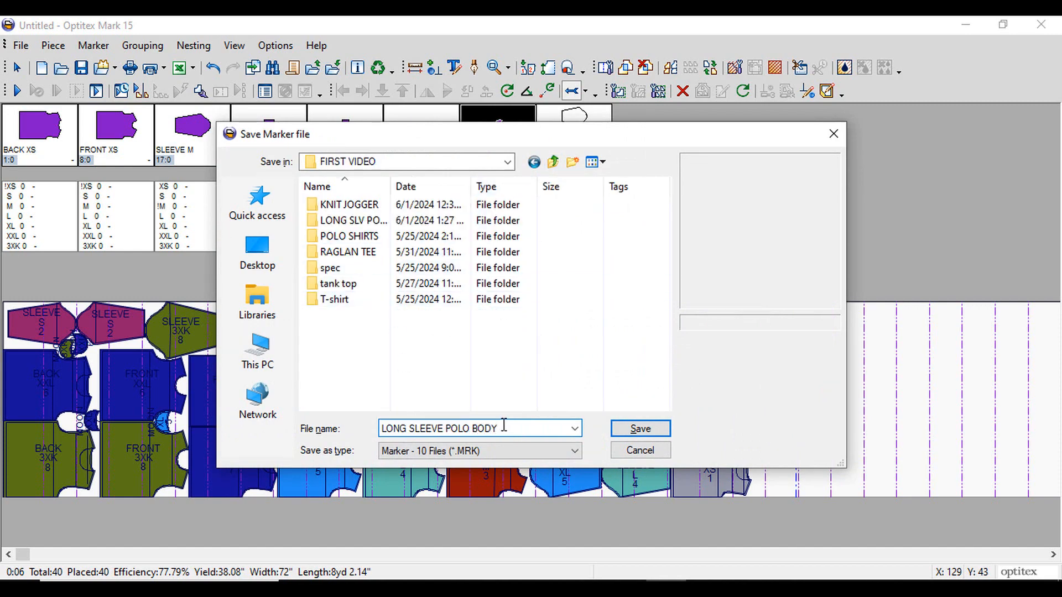
{"action": "key", "text": "Return"}
Set up printing of the marker to Microsoft Print to PDF in landscape orientation
{"action": "left_click", "coordinate": [22, 46]}
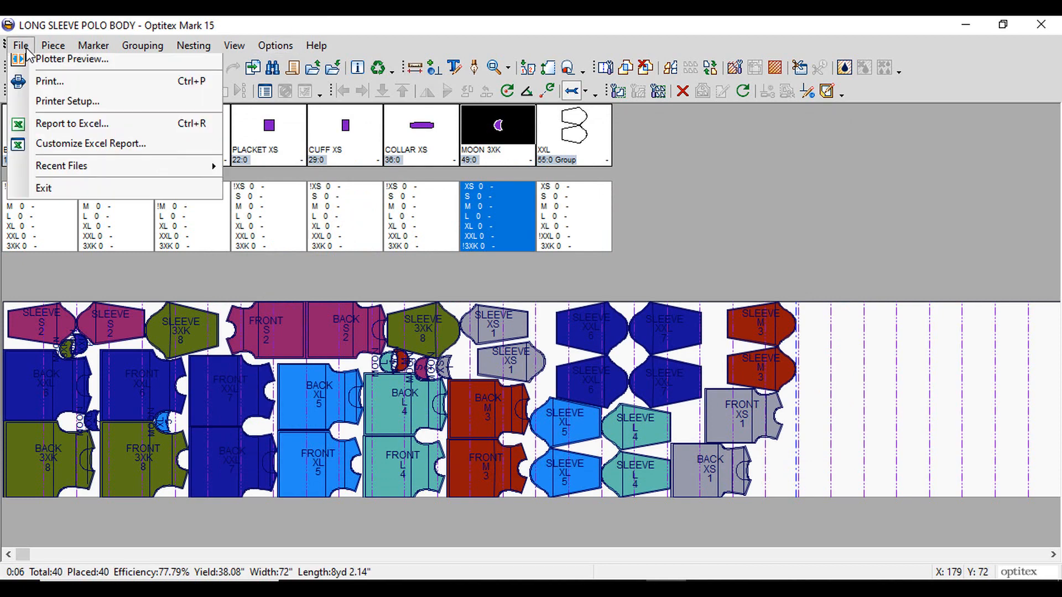
{"action": "left_click", "coordinate": [82, 429]}
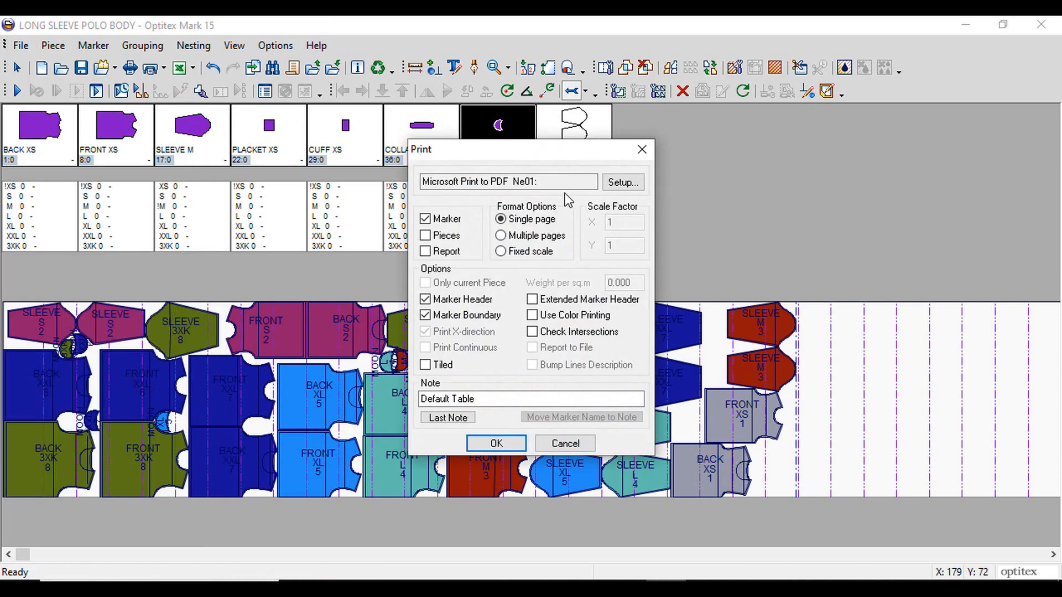
{"action": "left_click", "coordinate": [623, 182]}
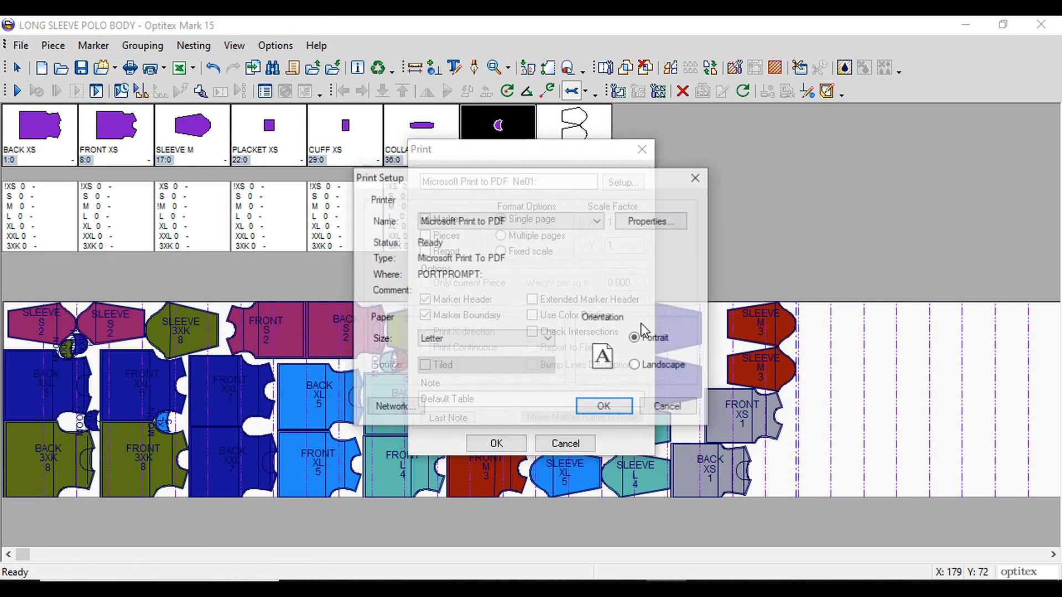
{"action": "left_click", "coordinate": [643, 366]}
{"action": "left_click", "coordinate": [606, 407]}
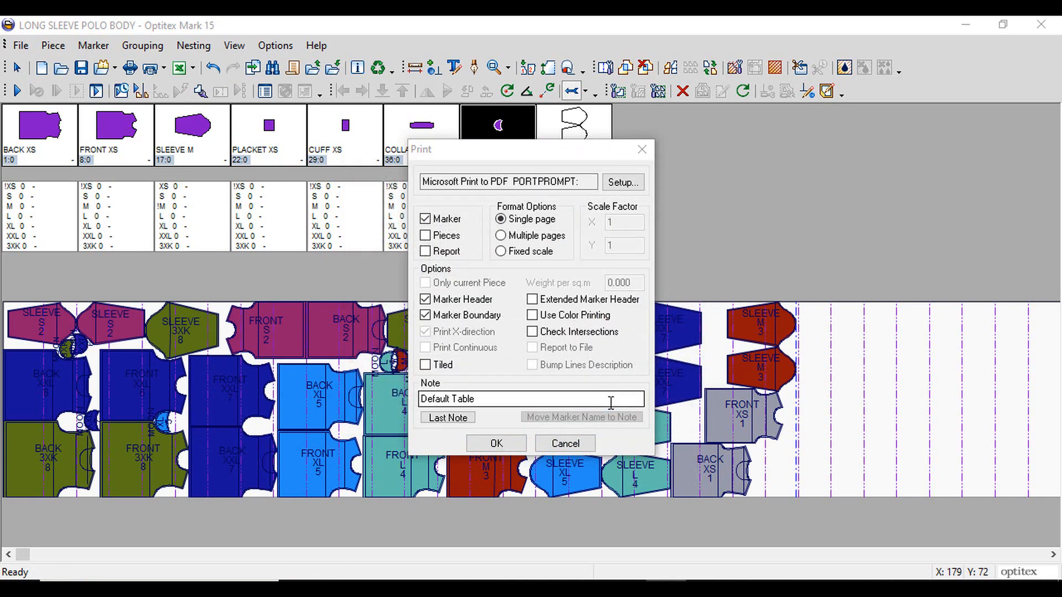
Print the marker on a single page to a PDF file in the LONG SLV POLO folder
{"action": "left_click", "coordinate": [496, 443]}
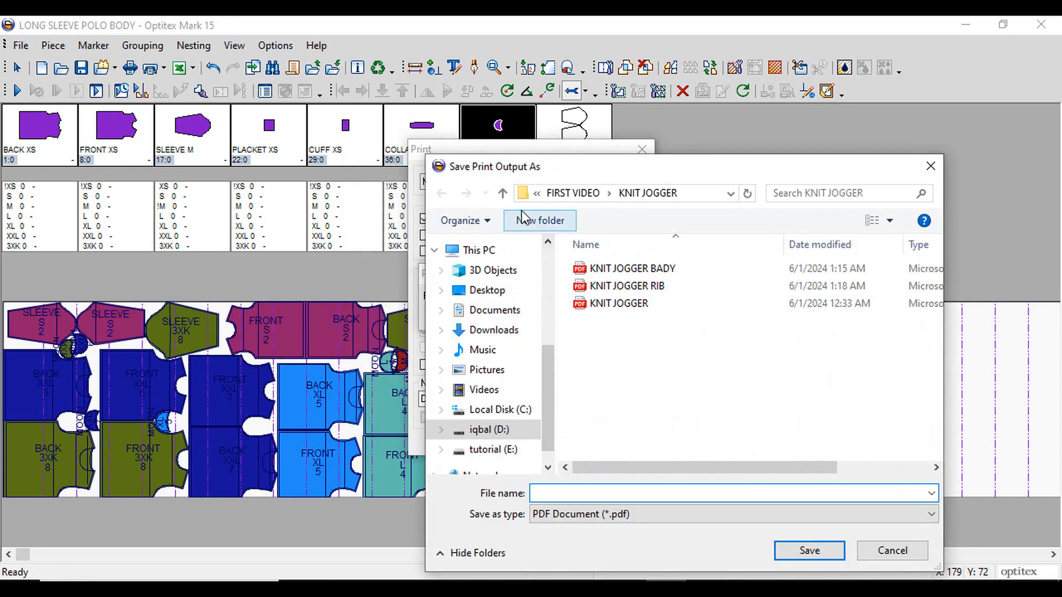
{"action": "left_click", "coordinate": [502, 193]}
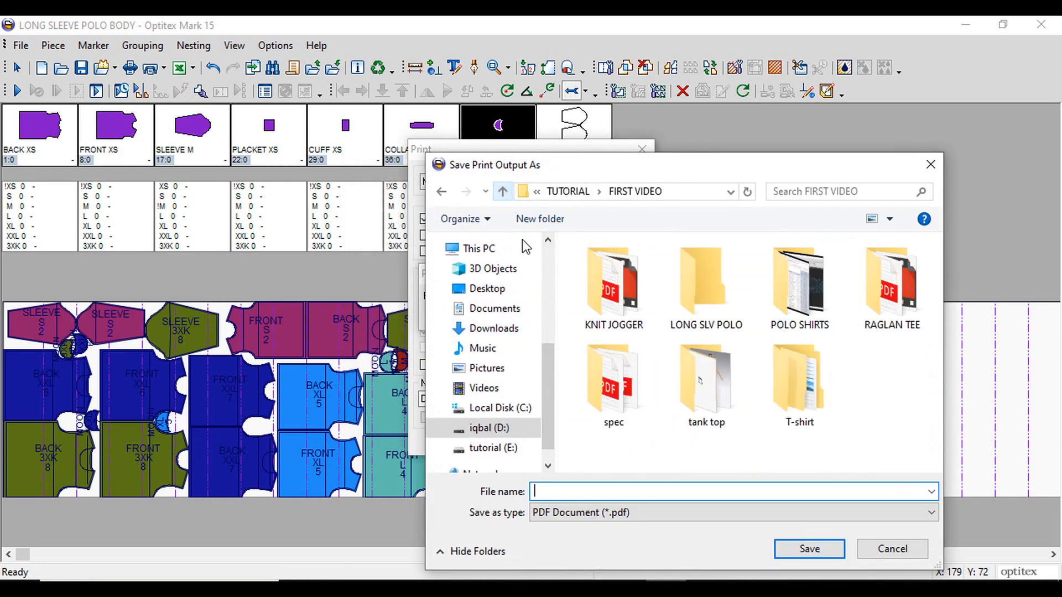
{"action": "double_click", "coordinate": [726, 306]}
{"action": "left_click", "coordinate": [644, 490]}
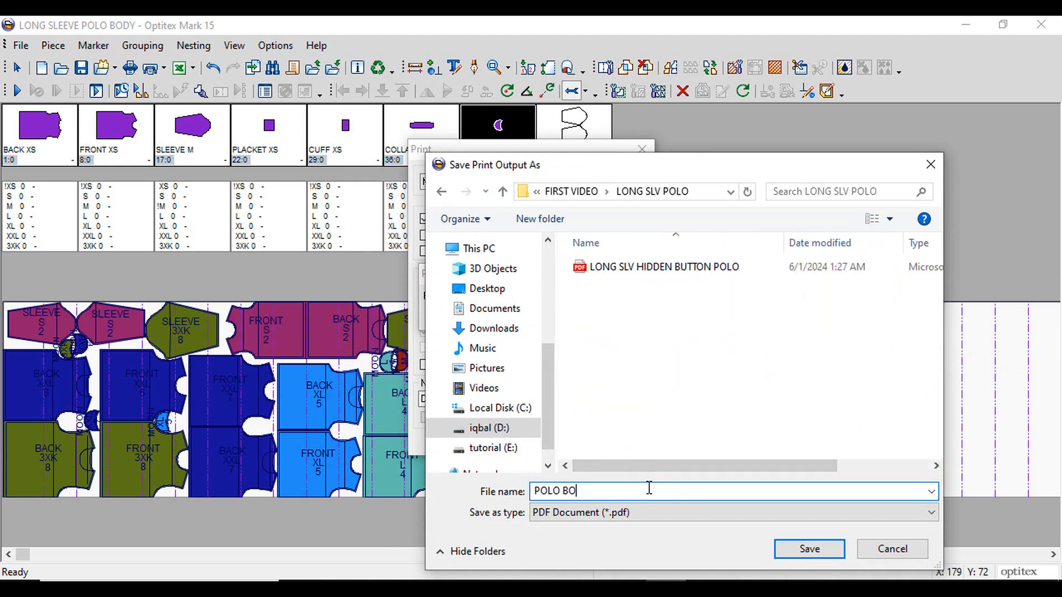
{"action": "key", "text": "Return"}
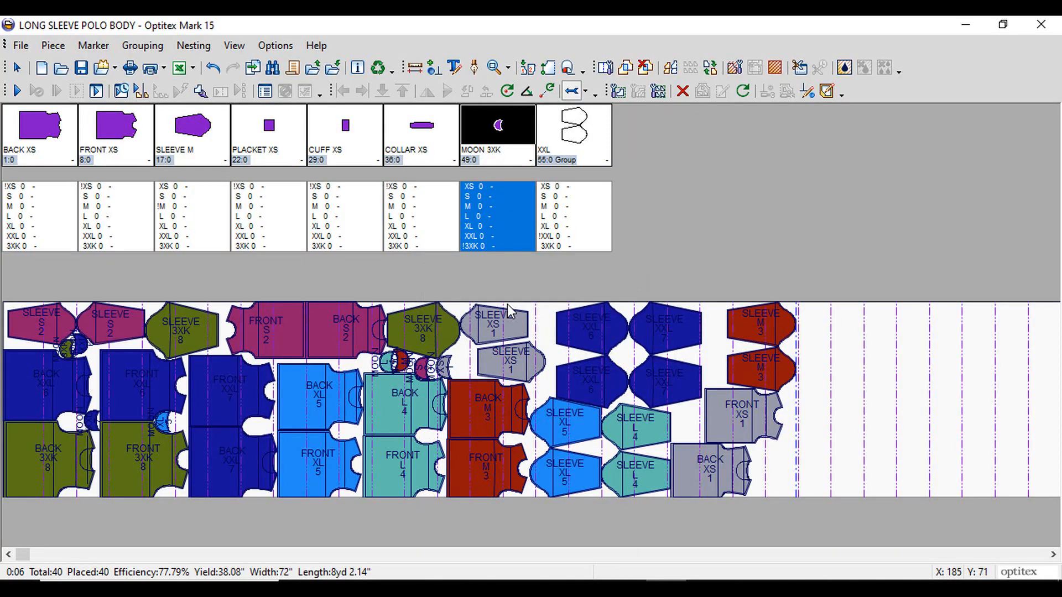
Set the BACK, FRONT and SLEEVE quantities to 0 in the order for the LONG SLEEVE POLO.PDS style
{"action": "left_click", "coordinate": [103, 68]}
{"action": "double_click", "coordinate": [545, 333]}
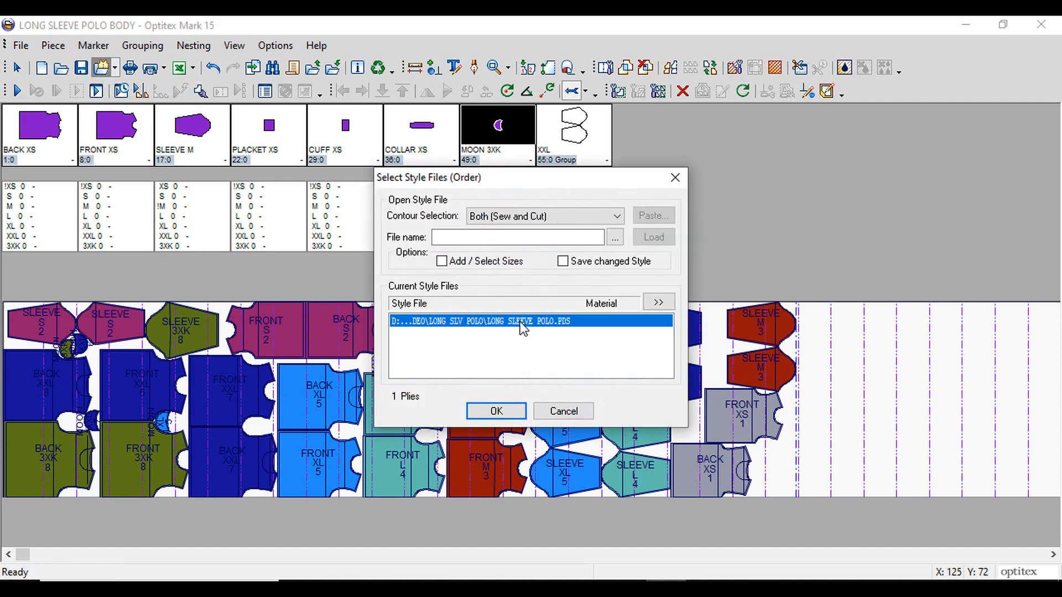
{"action": "left_click", "coordinate": [494, 263]}
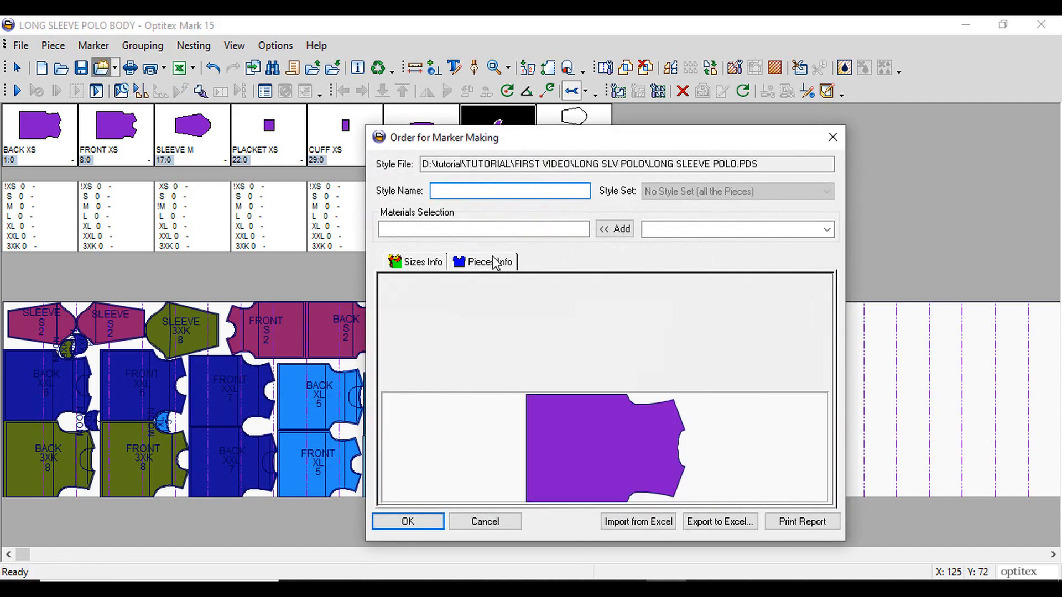
{"action": "left_click", "coordinate": [598, 299]}
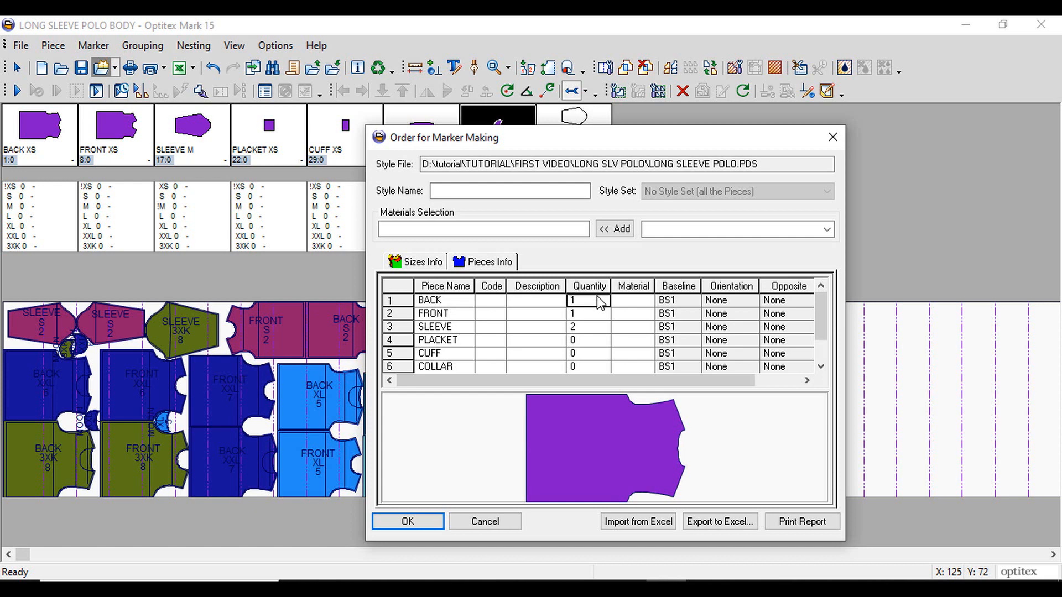
{"action": "type", "text": "0"}
{"action": "key", "text": "Down"}
{"action": "type", "text": "0"}
{"action": "key", "text": "Down"}
{"action": "type", "text": "0"}
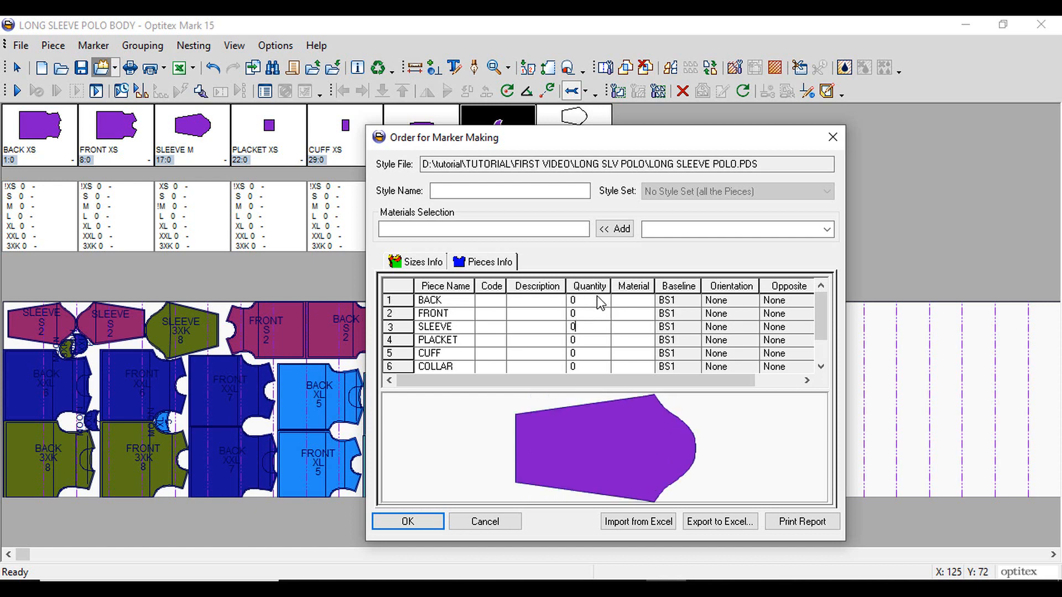
Set the order quantities to 1 for PLACKET, 2 for COLLAR and 0 for MOON, and apply the order despite the even-quantity question
{"action": "key", "text": "Down"}
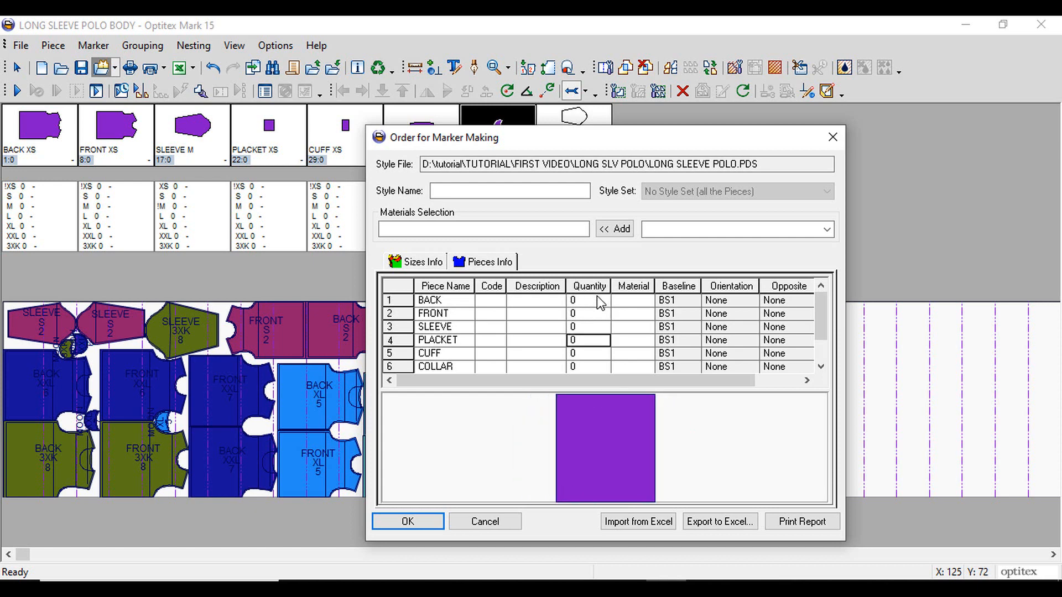
{"action": "type", "text": "1"}
{"action": "key", "text": "Down"}
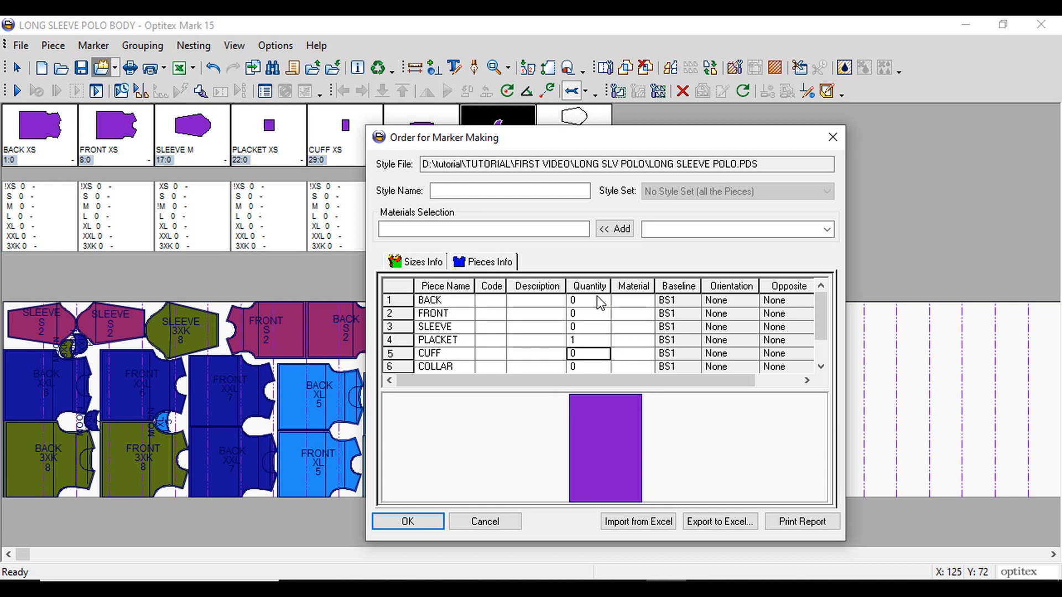
{"action": "key", "text": "Down"}
{"action": "type", "text": "2"}
{"action": "key", "text": "Down"}
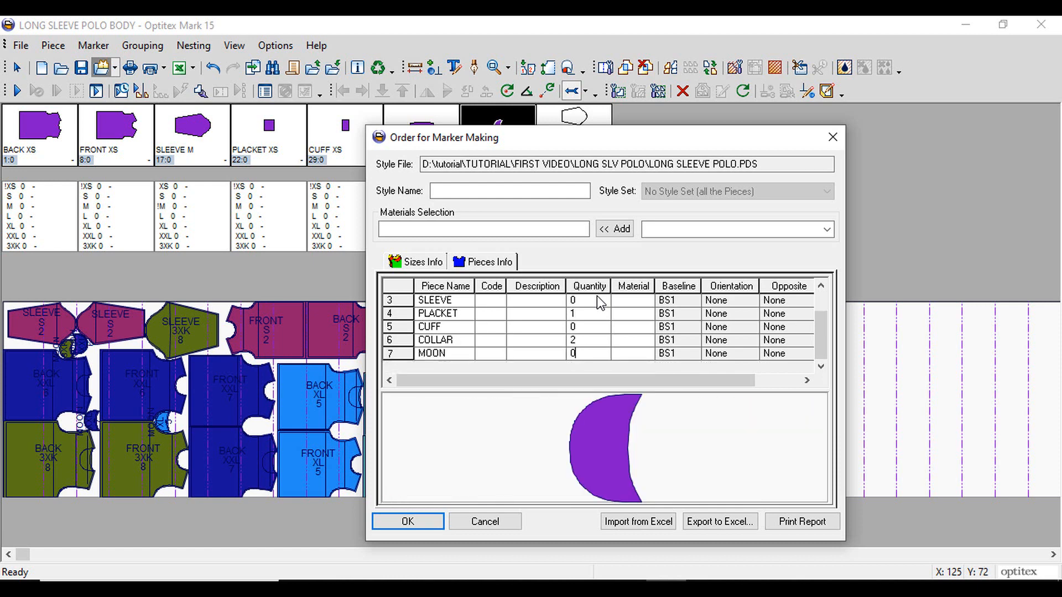
{"action": "left_click", "coordinate": [414, 522]}
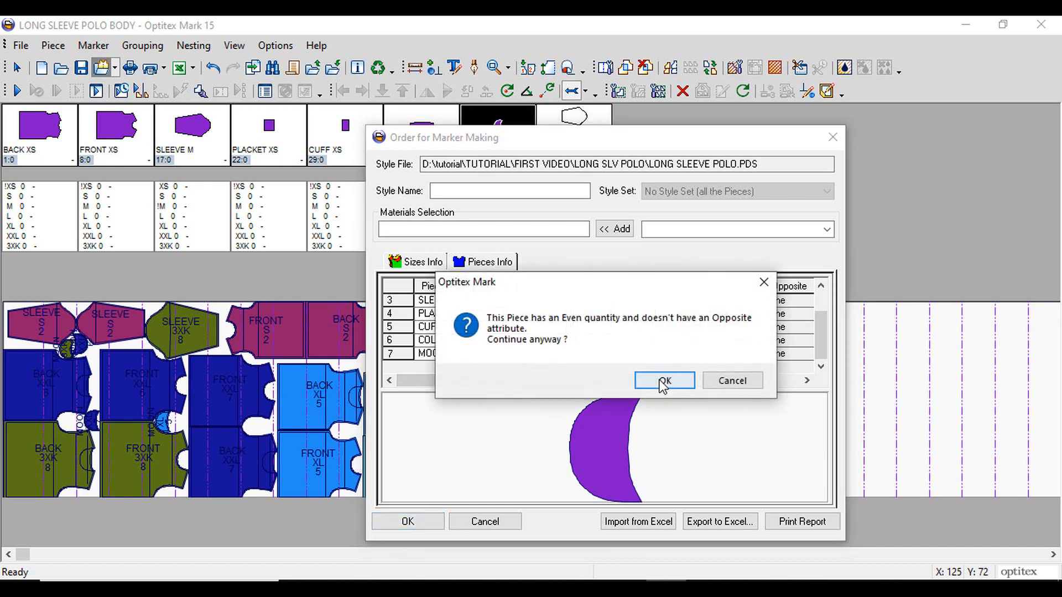
{"action": "left_click", "coordinate": [664, 380]}
{"action": "left_click", "coordinate": [599, 380]}
{"action": "left_click", "coordinate": [603, 380]}
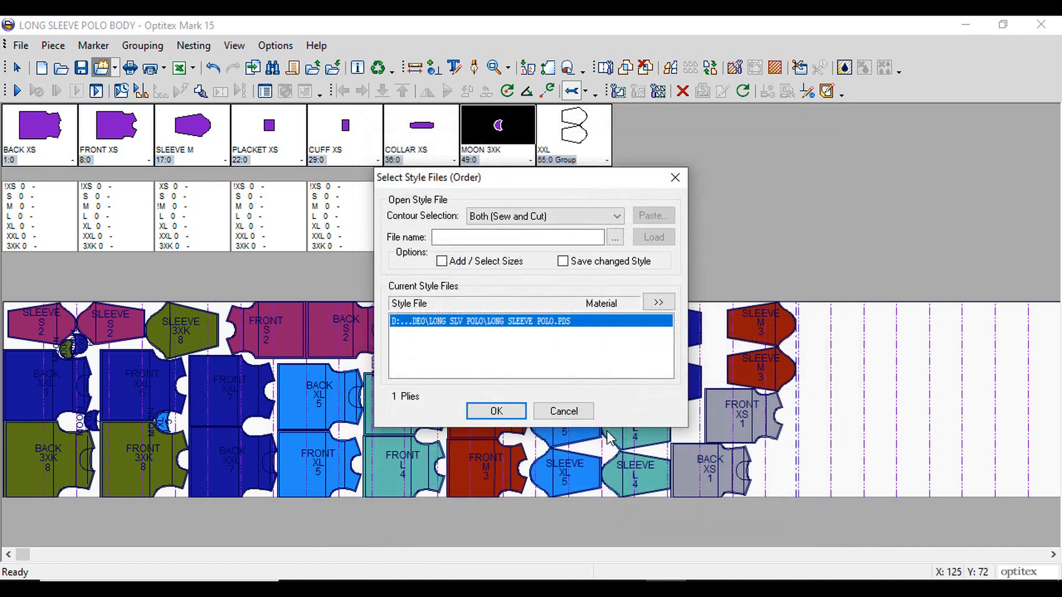
{"action": "left_click", "coordinate": [496, 411]}
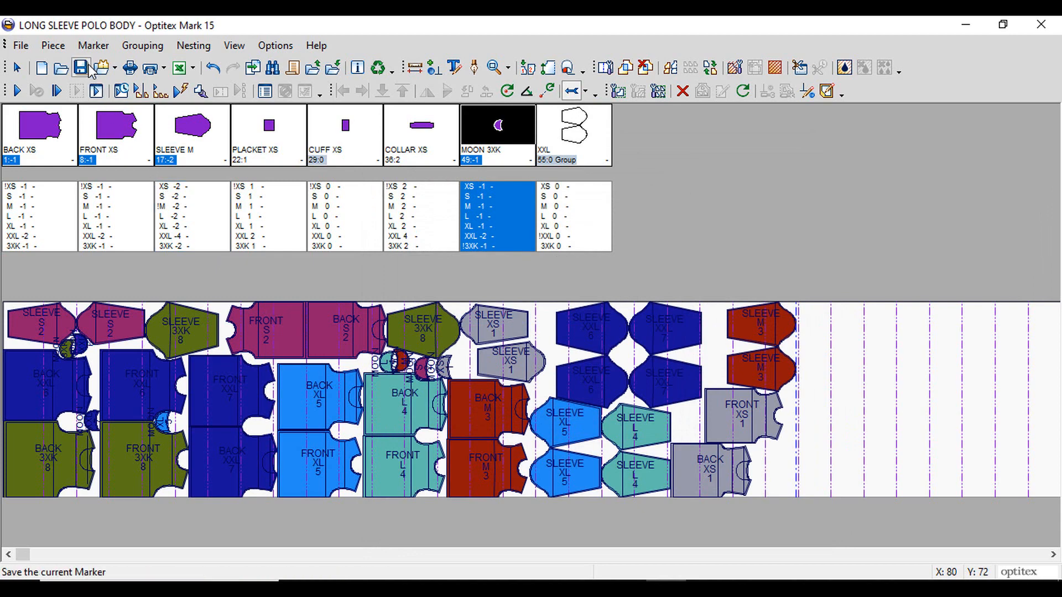
Set the marker width to 56 inches
{"action": "left_click", "coordinate": [93, 45]}
{"action": "left_click", "coordinate": [124, 71]}
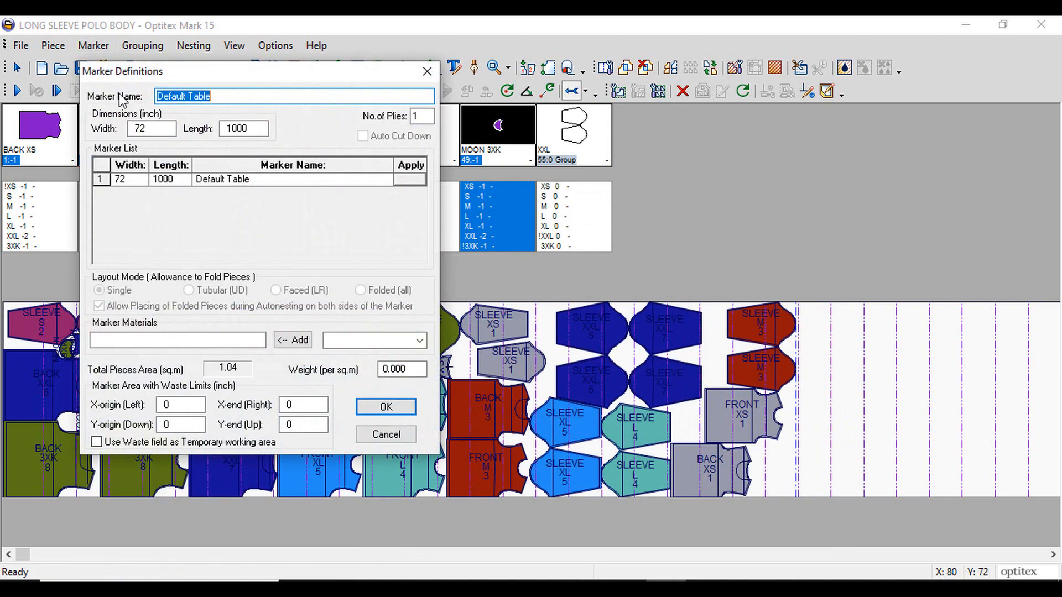
{"action": "key", "text": "Tab"}
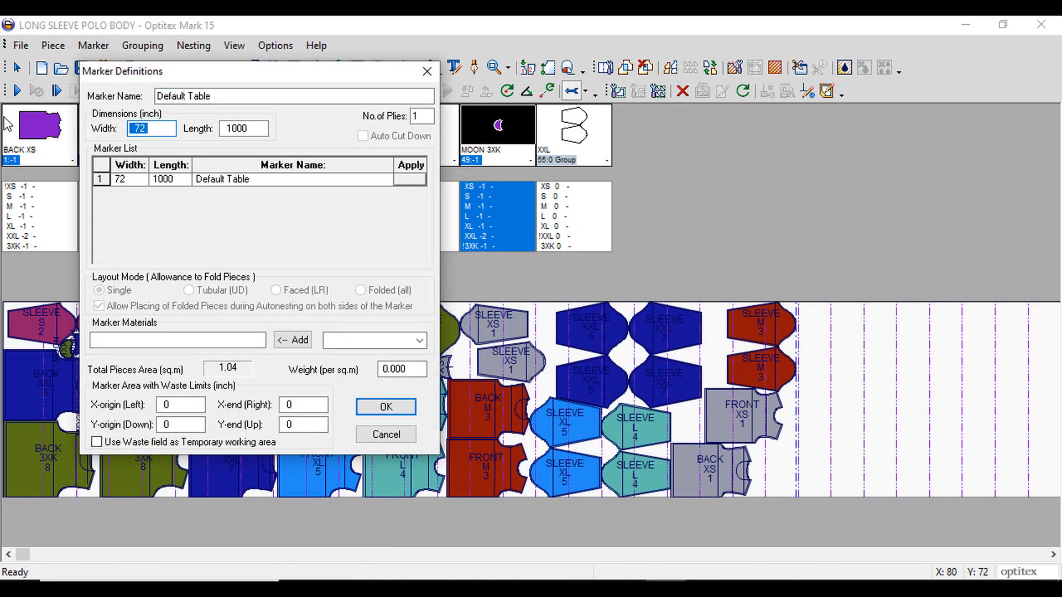
{"action": "type", "text": "56"}
{"action": "key", "text": "Return"}
{"action": "key", "text": "Return"}
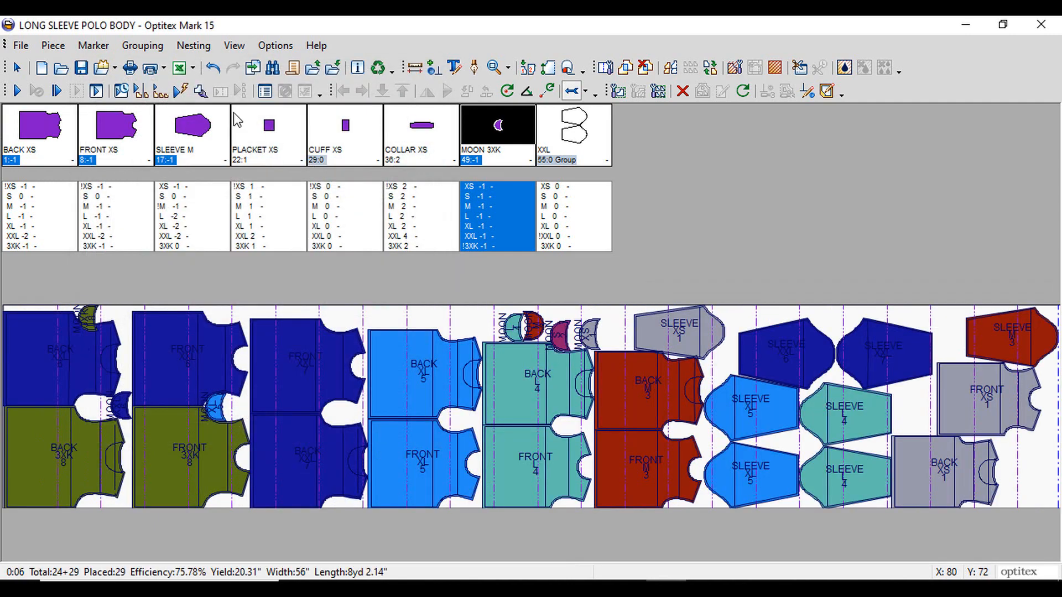
Clear the marker and autonest the placket and collar pieces, stopping the nesting once all pieces are placed
{"action": "left_click", "coordinate": [193, 46]}
{"action": "left_click", "coordinate": [208, 71]}
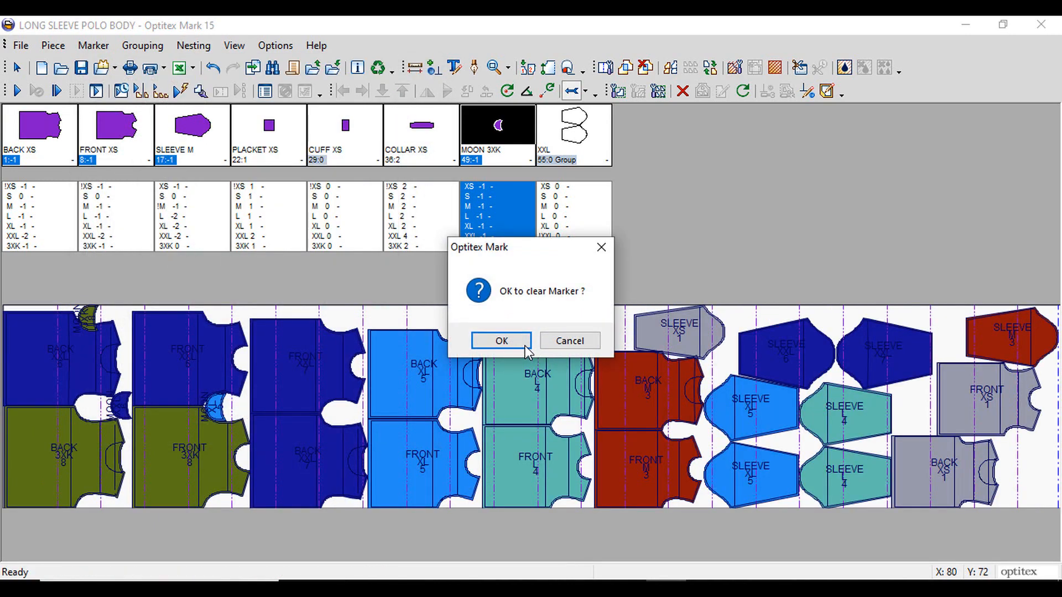
{"action": "left_click", "coordinate": [501, 341]}
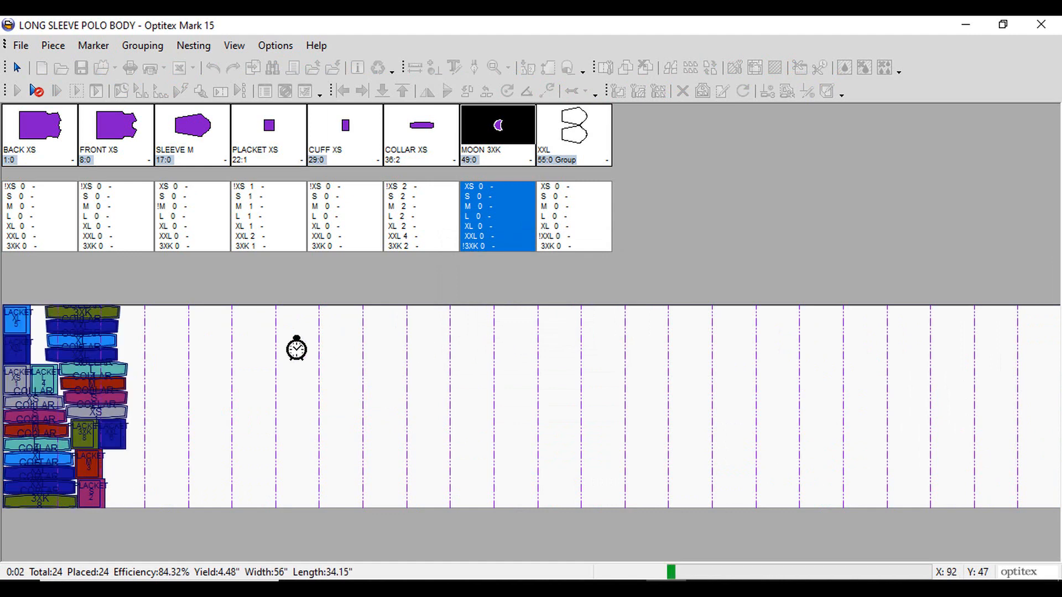
{"action": "left_click", "coordinate": [37, 91]}
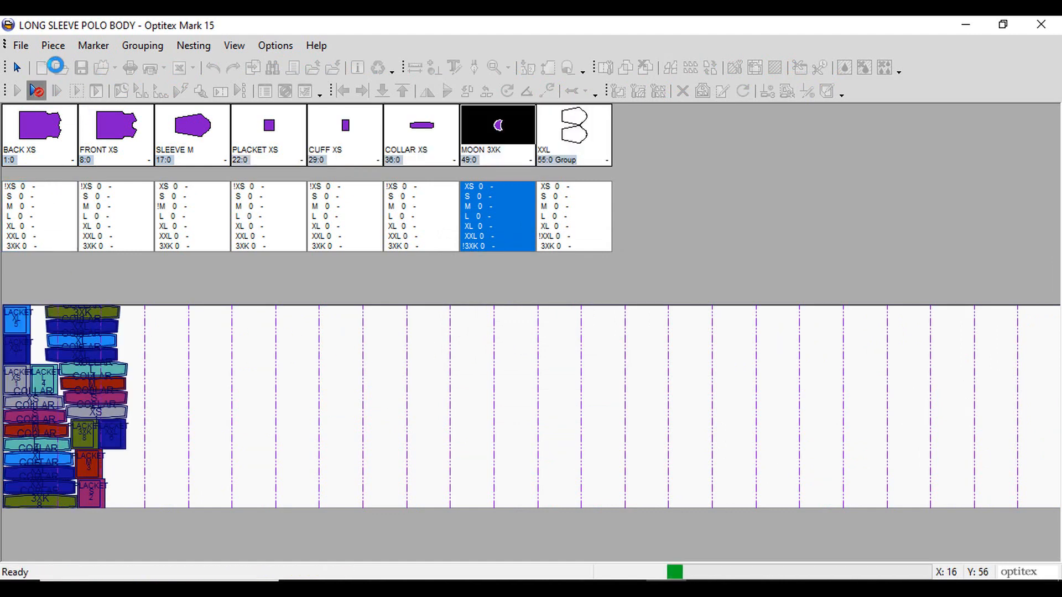
Save the marker as a new file named LONG SLEEVE POLO WOVEN
{"action": "left_click", "coordinate": [20, 45]}
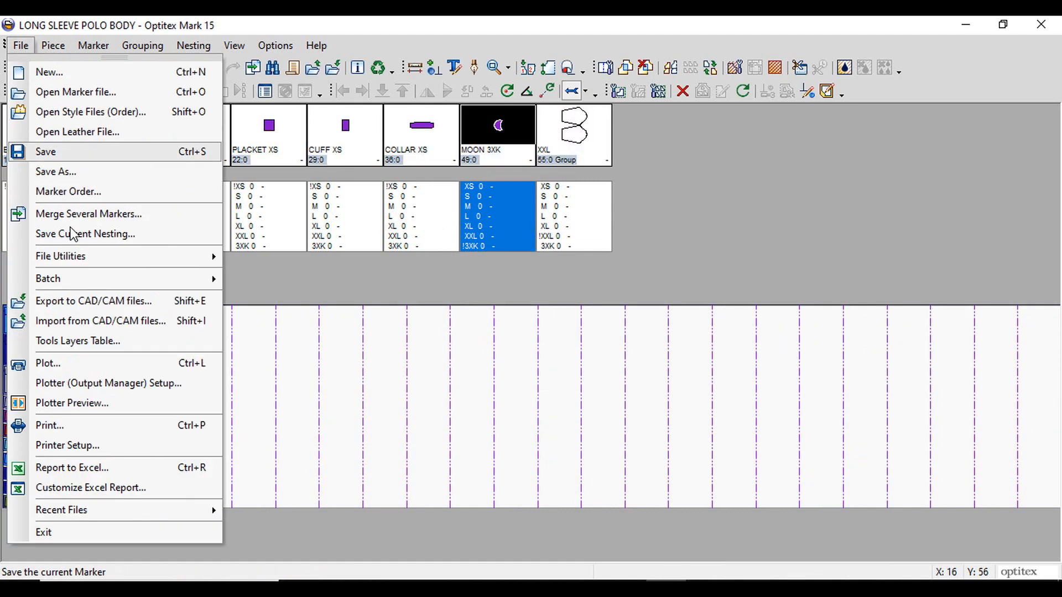
{"action": "left_click", "coordinate": [55, 172]}
{"action": "left_click_drag", "start_coordinate": [542, 429], "coordinate": [479, 429]}
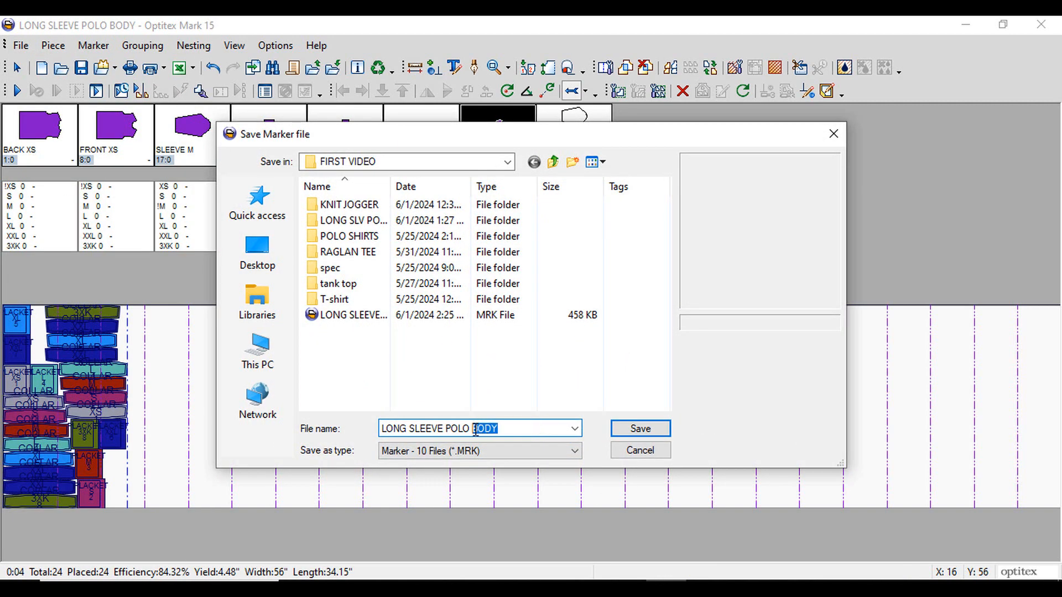
{"action": "type", "text": "M"}
{"action": "type", "text": "OVEN"}
{"action": "key", "text": "Return"}
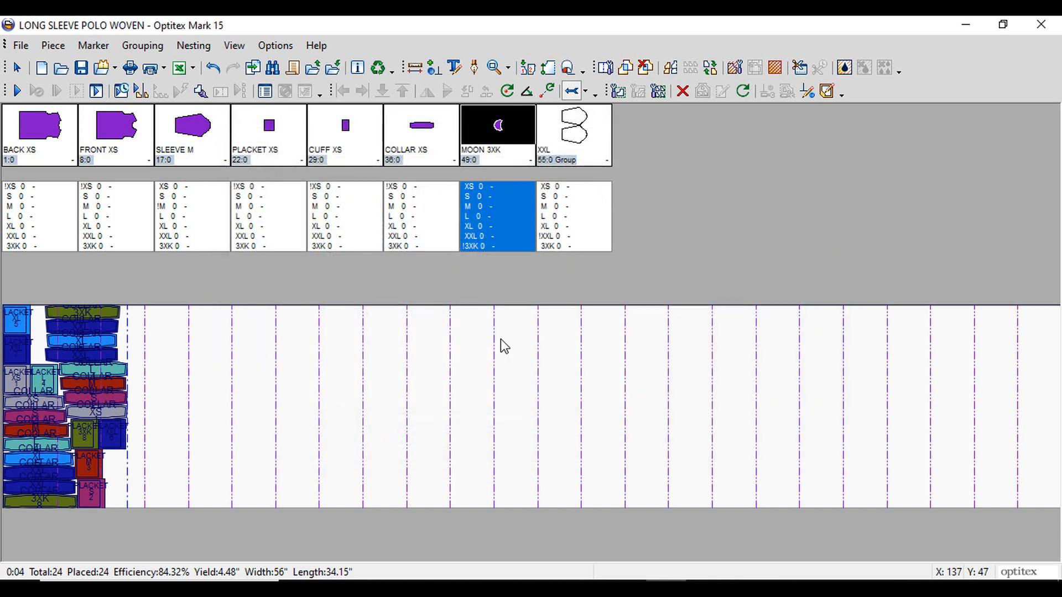
Print the marker on a single page to a PDF file named WOVEN in the LONG SLV POLO folder
{"action": "left_click", "coordinate": [20, 45]}
{"action": "left_click", "coordinate": [73, 427]}
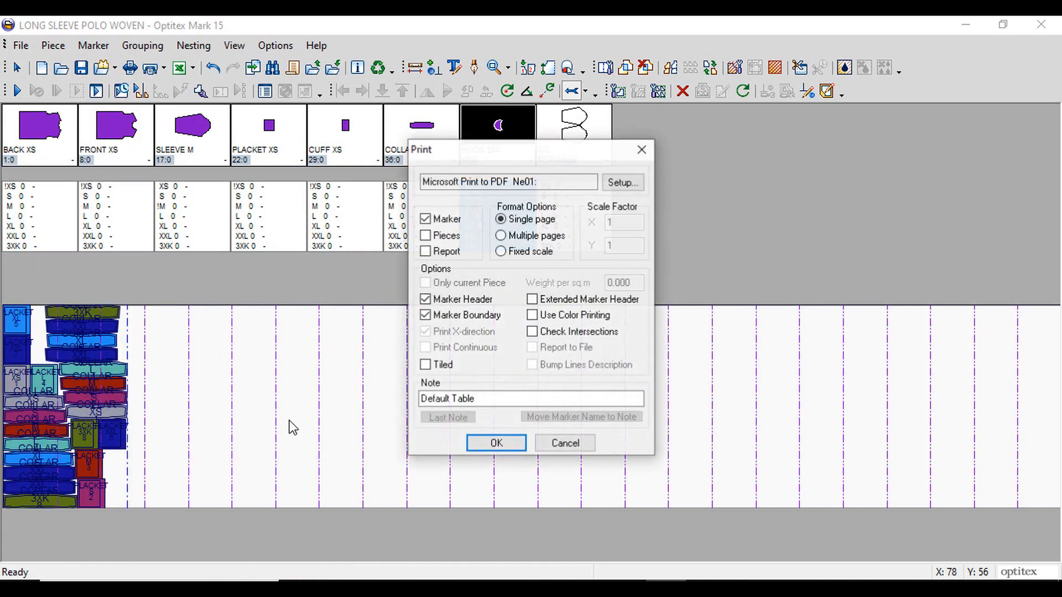
{"action": "left_click", "coordinate": [497, 443]}
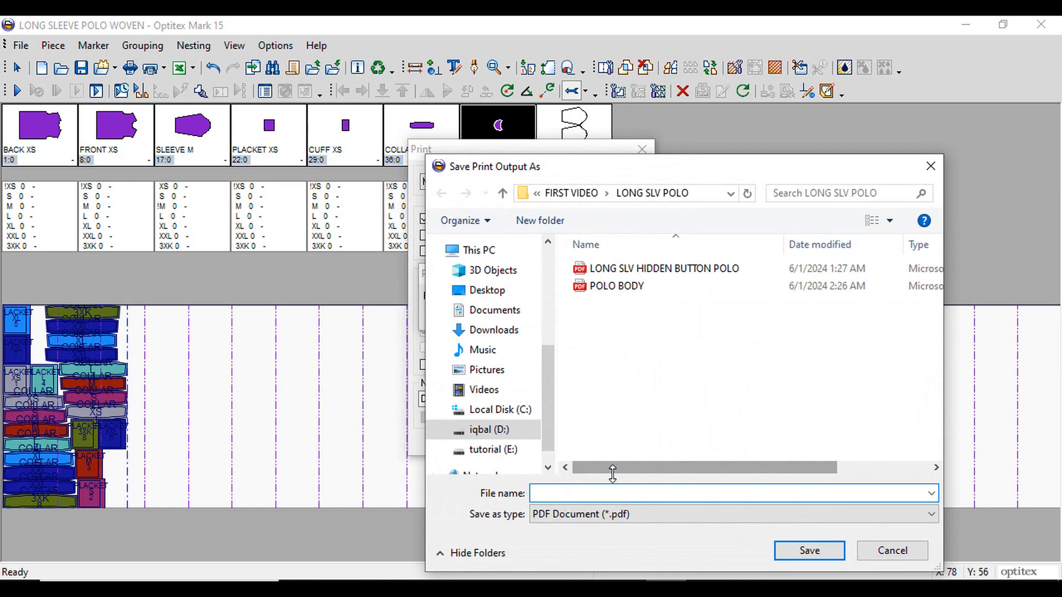
{"action": "key", "text": "Return"}
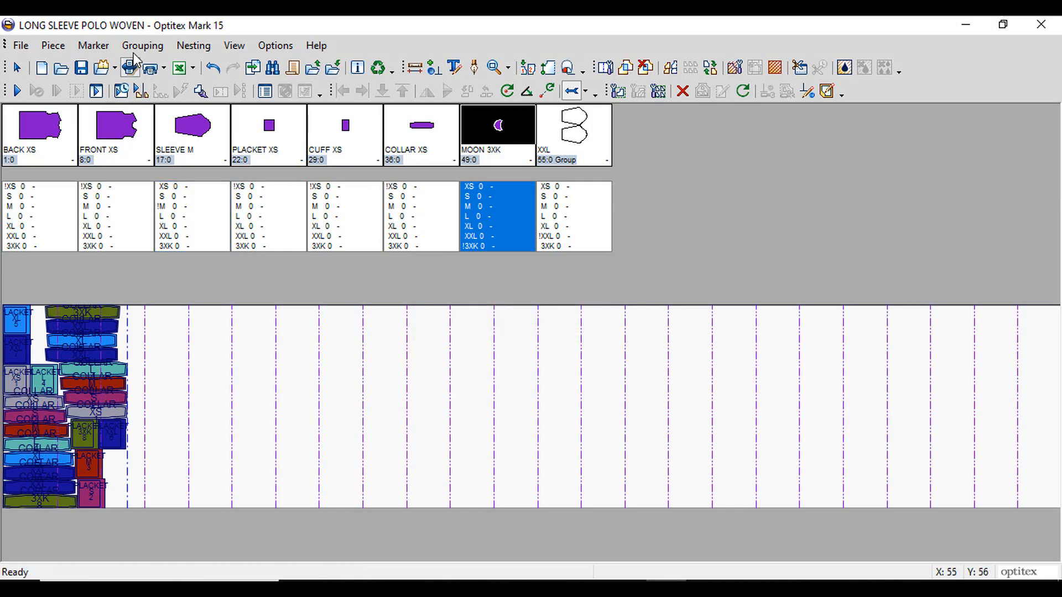
Set the order quantities for the LONG SLEEVE POLO.PDS style to 0 for PLACKET, 2 for CUFF and 0 for COLLAR
{"action": "left_click", "coordinate": [102, 68]}
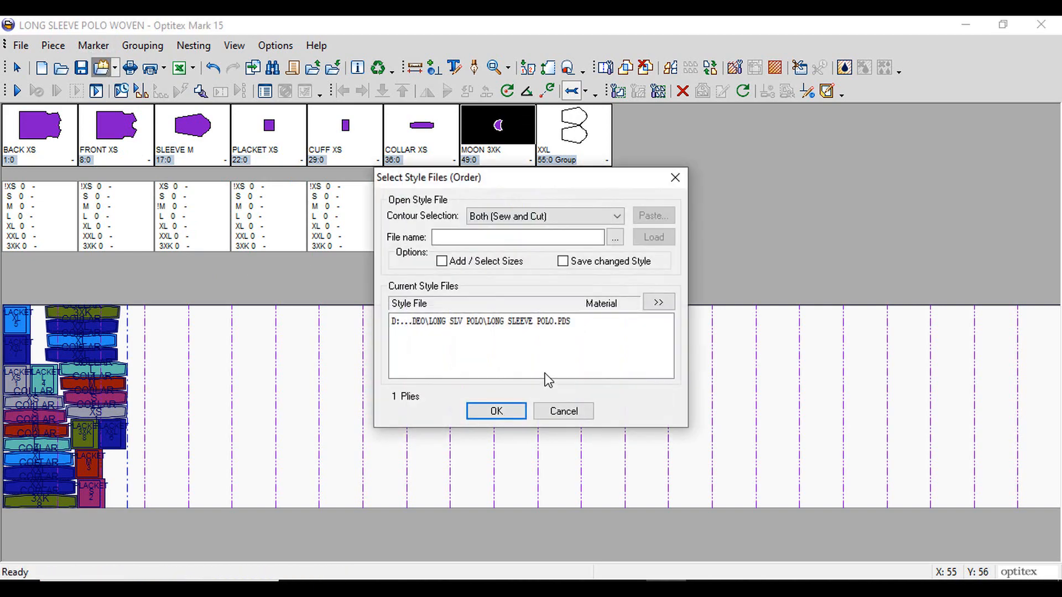
{"action": "double_click", "coordinate": [501, 322]}
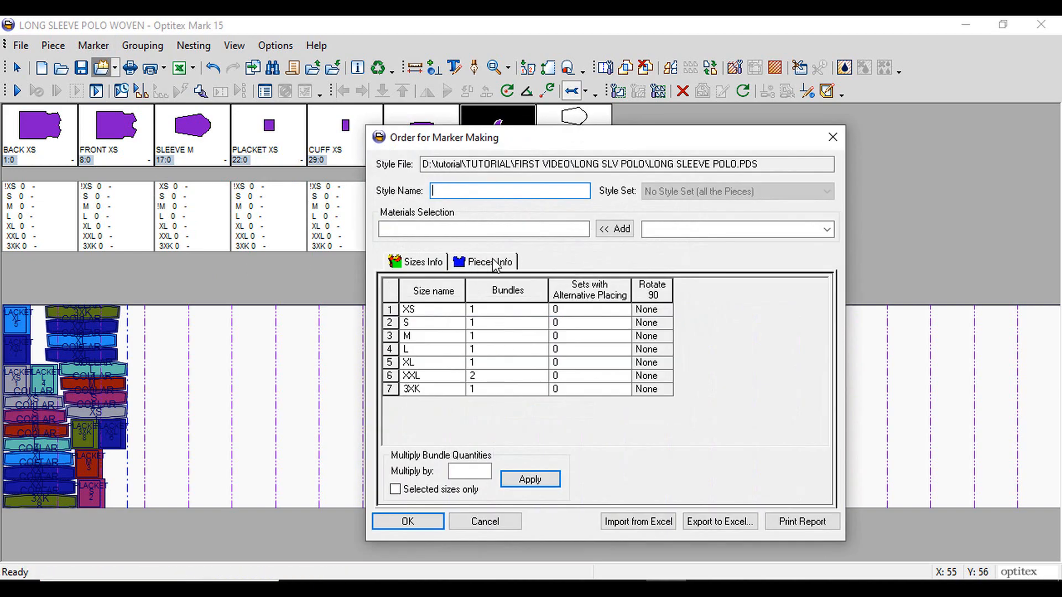
{"action": "left_click", "coordinate": [495, 263]}
{"action": "left_click", "coordinate": [593, 342]}
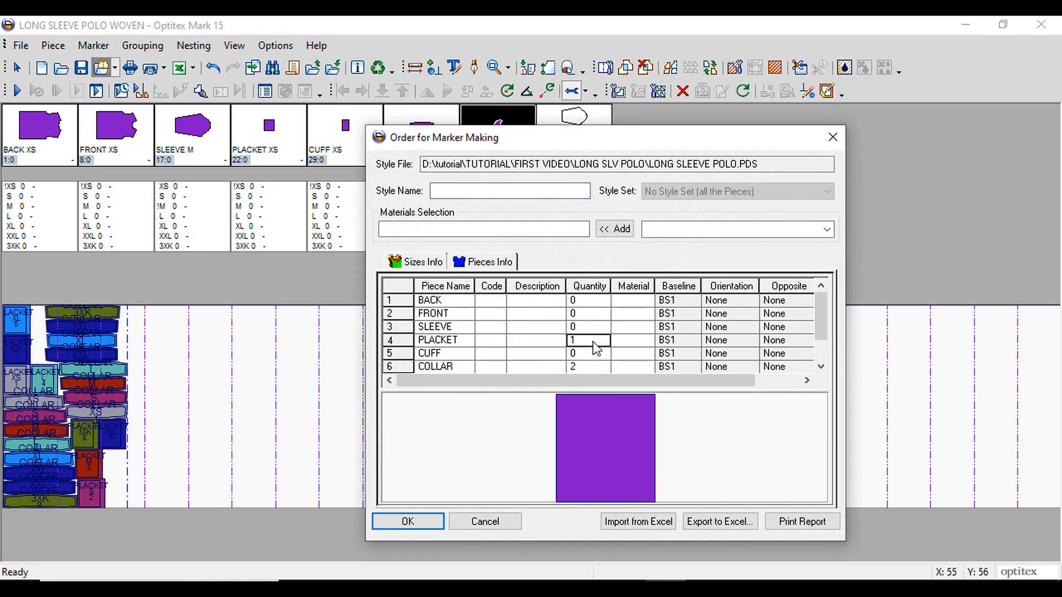
{"action": "key", "text": "Up"}
{"action": "key", "text": "Down"}
{"action": "type", "text": "0"}
{"action": "key", "text": "Down"}
{"action": "type", "text": "2"}
{"action": "key", "text": "Down"}
{"action": "type", "text": "0"}
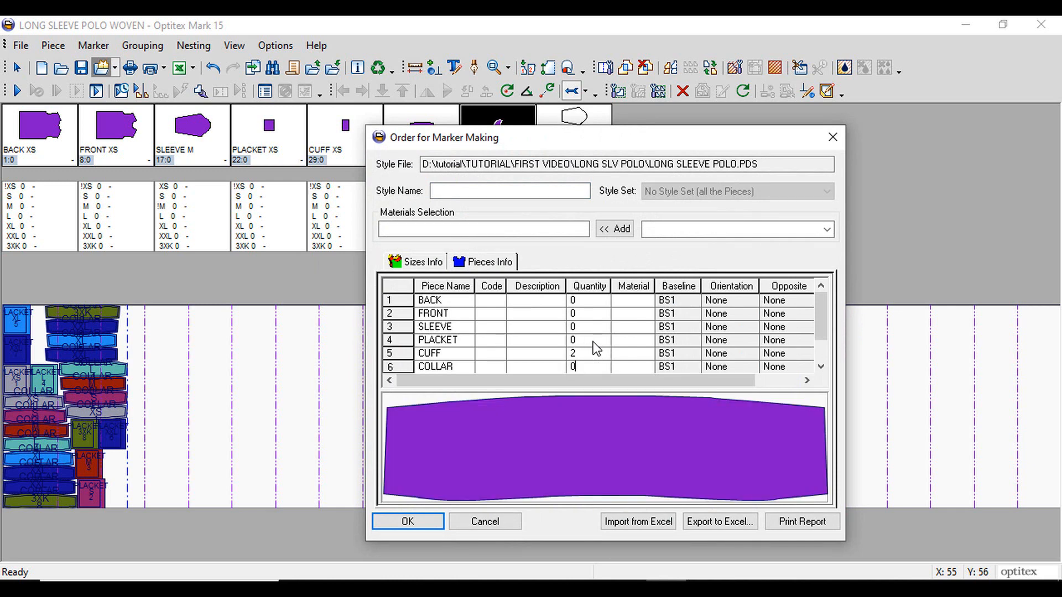
Apply the cuff order, accepting the even quantity without an Opposite attribute and the missing material type
{"action": "left_click", "coordinate": [442, 523]}
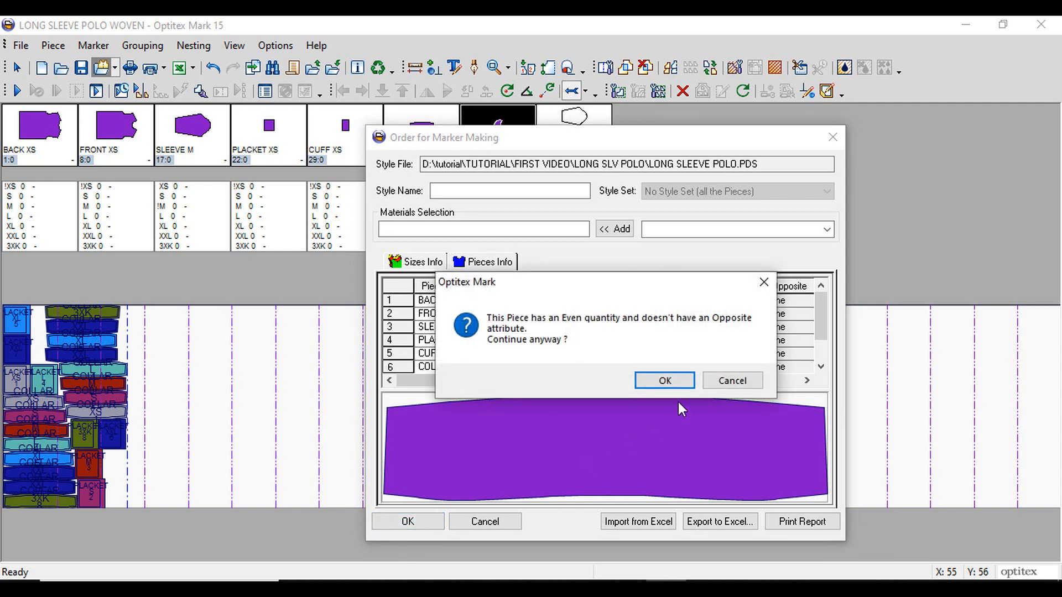
{"action": "left_click", "coordinate": [676, 383]}
{"action": "left_click", "coordinate": [596, 380]}
{"action": "left_click", "coordinate": [589, 383]}
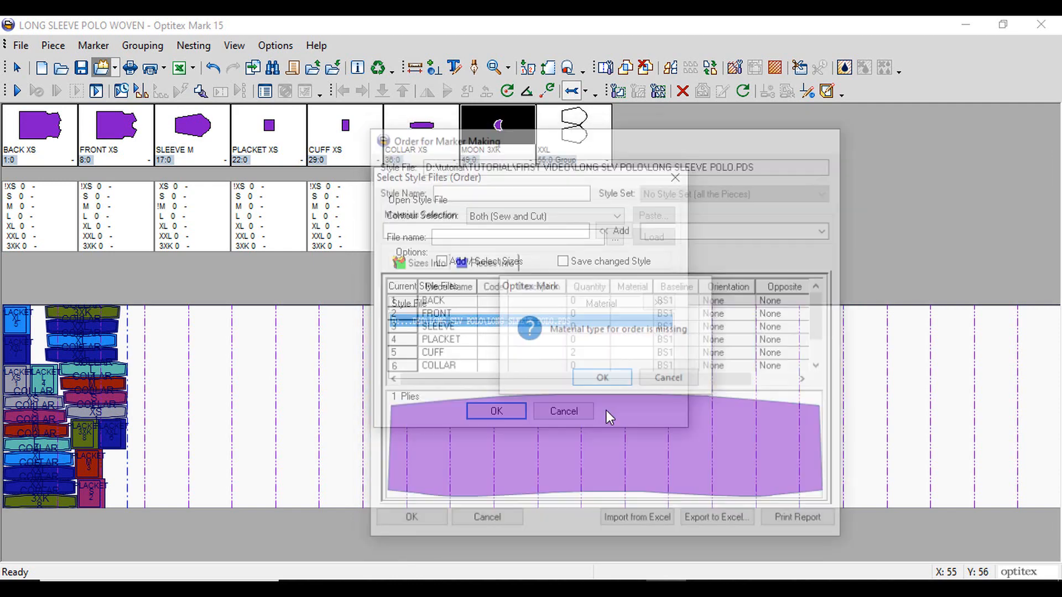
{"action": "left_click", "coordinate": [502, 411]}
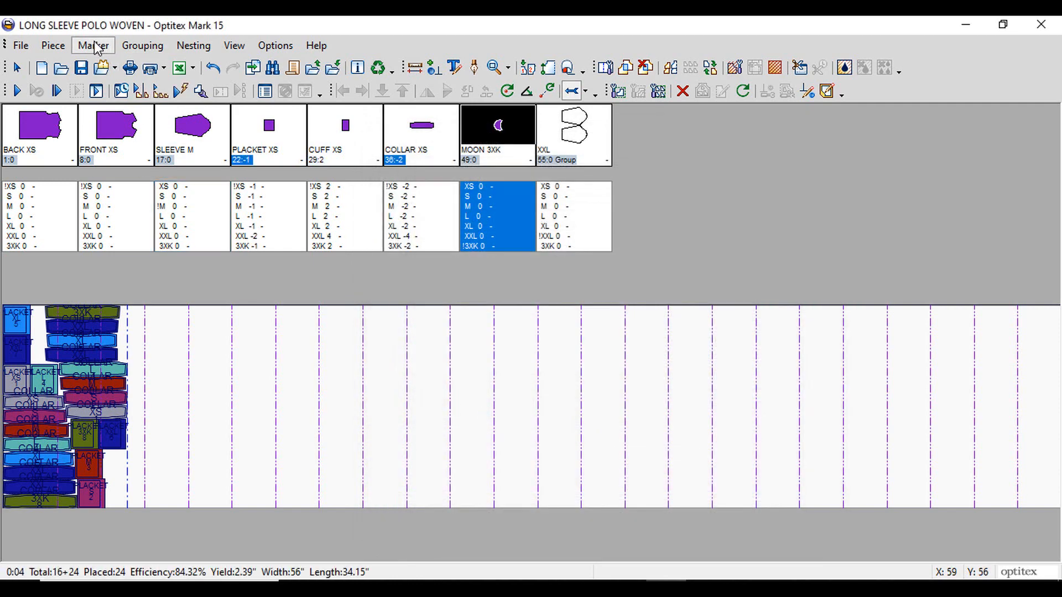
Set the marker width to 40 inches in the marker definitions
{"action": "left_click", "coordinate": [54, 45]}
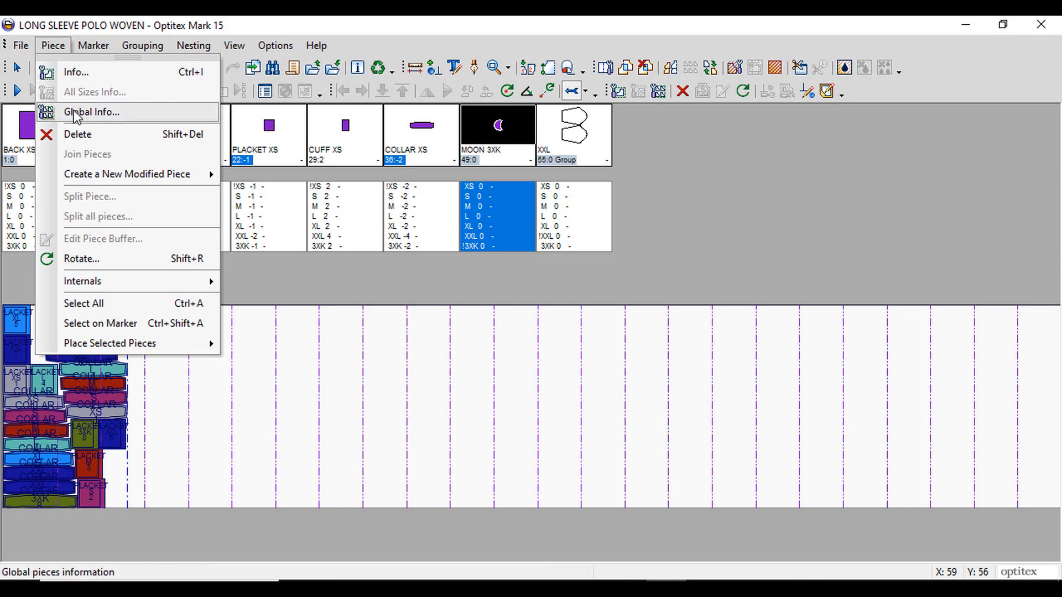
{"action": "mouse_move", "coordinate": [83, 46]}
{"action": "left_click", "coordinate": [103, 71]}
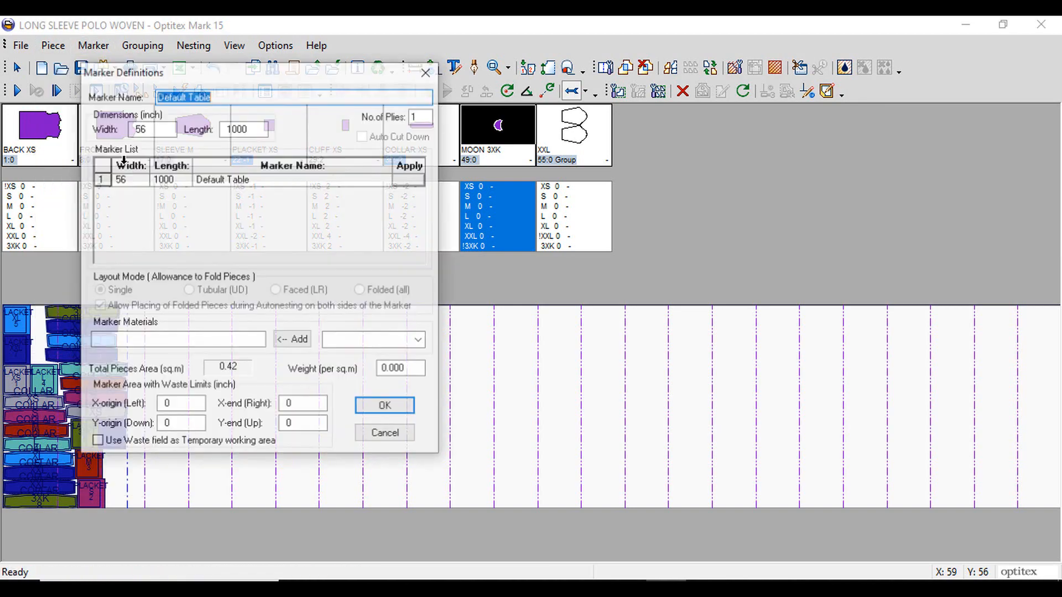
{"action": "double_click", "coordinate": [149, 129]}
{"action": "type", "text": "40"}
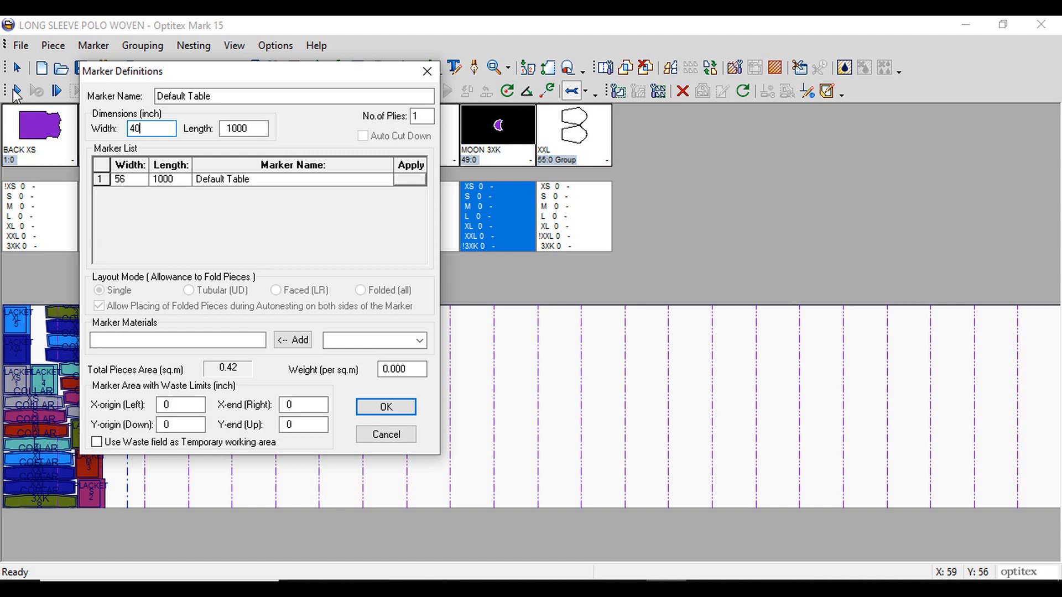
{"action": "key", "text": "Return"}
Clear the placket and collar pieces from the marker and autonest the cuffs, stopping once all are placed
{"action": "left_click", "coordinate": [17, 92]}
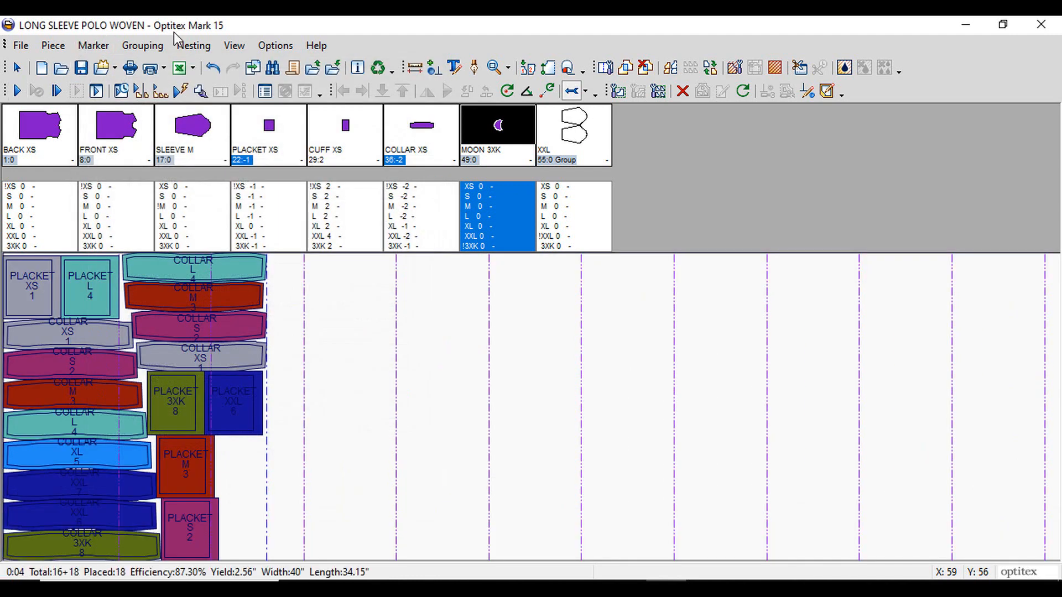
{"action": "left_click", "coordinate": [193, 46]}
{"action": "left_click", "coordinate": [200, 71]}
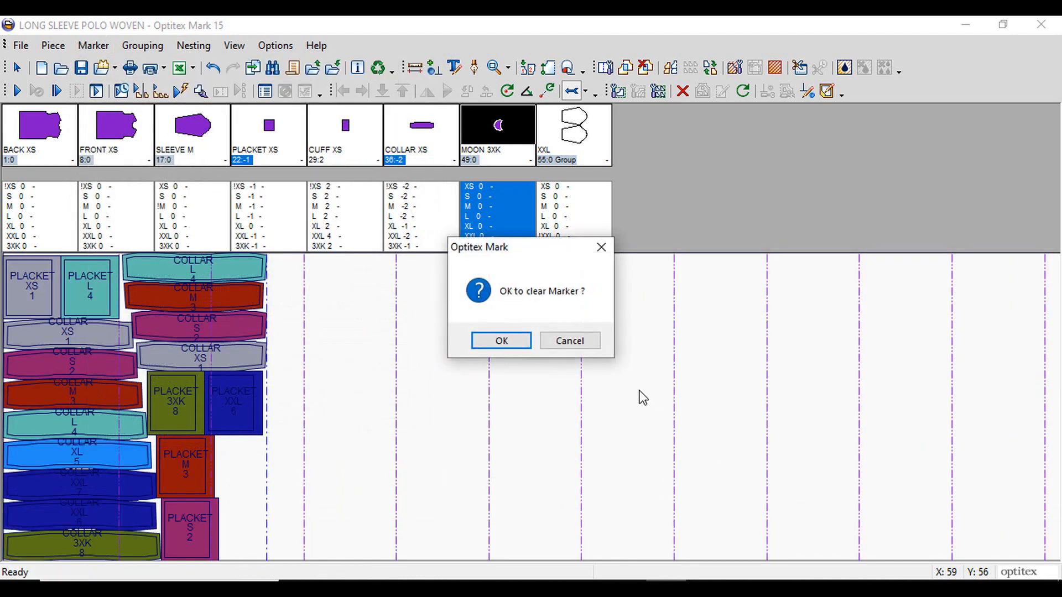
{"action": "left_click", "coordinate": [505, 345]}
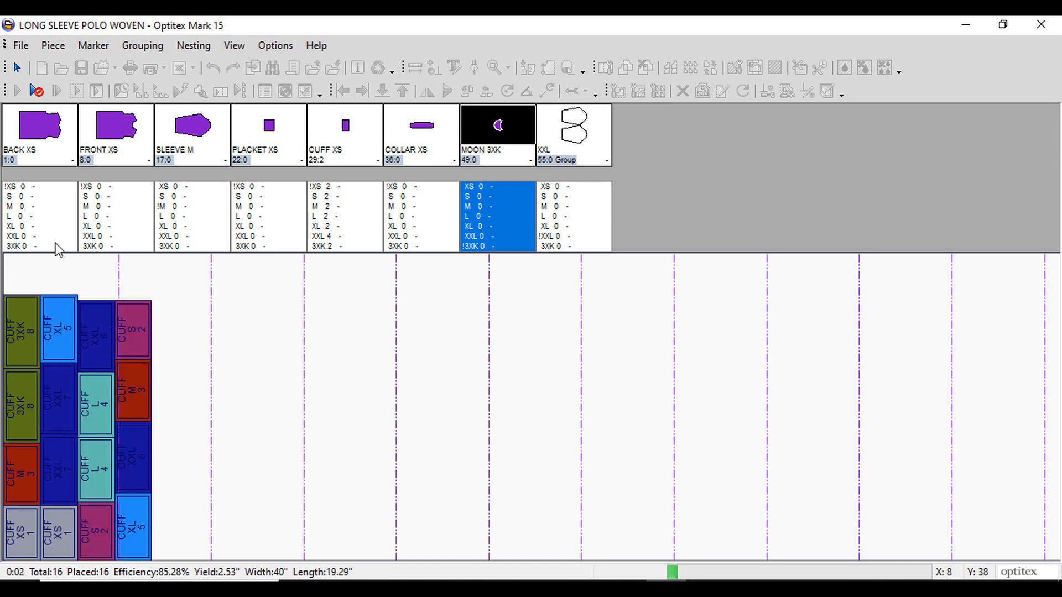
{"action": "left_click", "coordinate": [36, 91]}
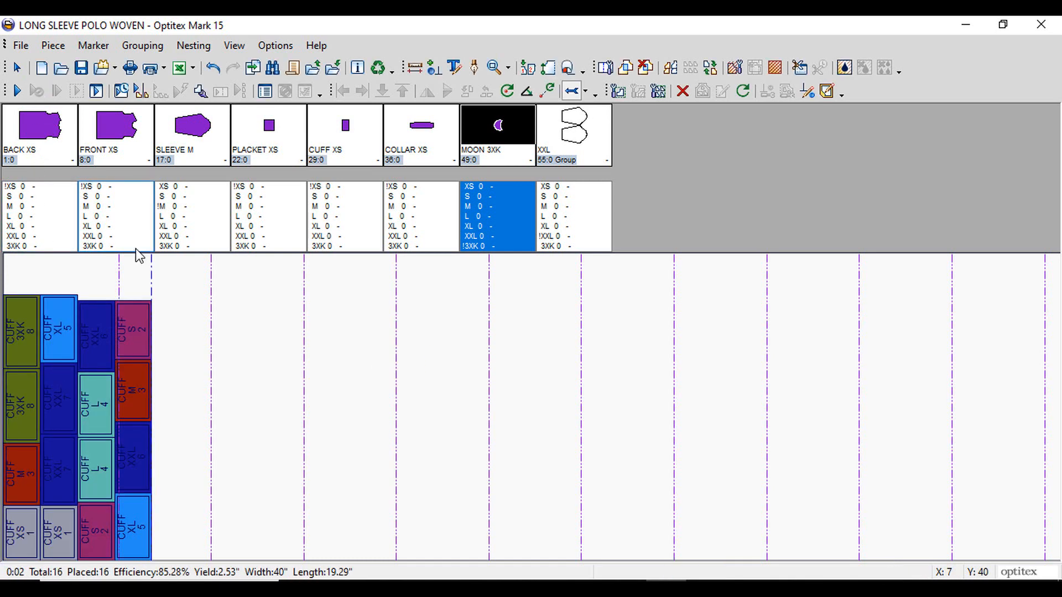
Reduce the width of the cuff marker to 38 inches
{"action": "left_click", "coordinate": [93, 45]}
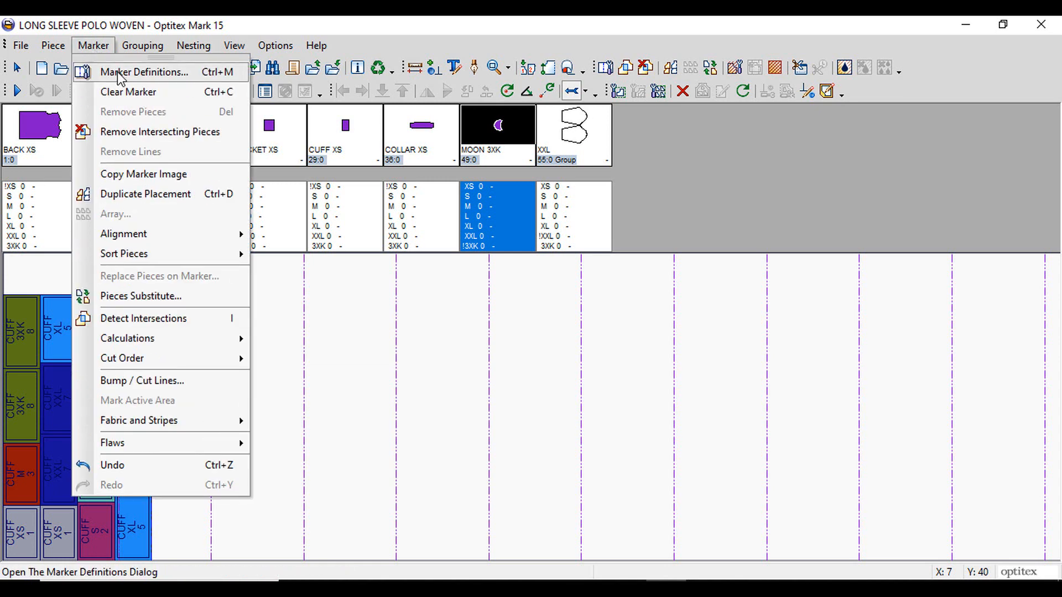
{"action": "left_click", "coordinate": [113, 71]}
{"action": "double_click", "coordinate": [148, 126]}
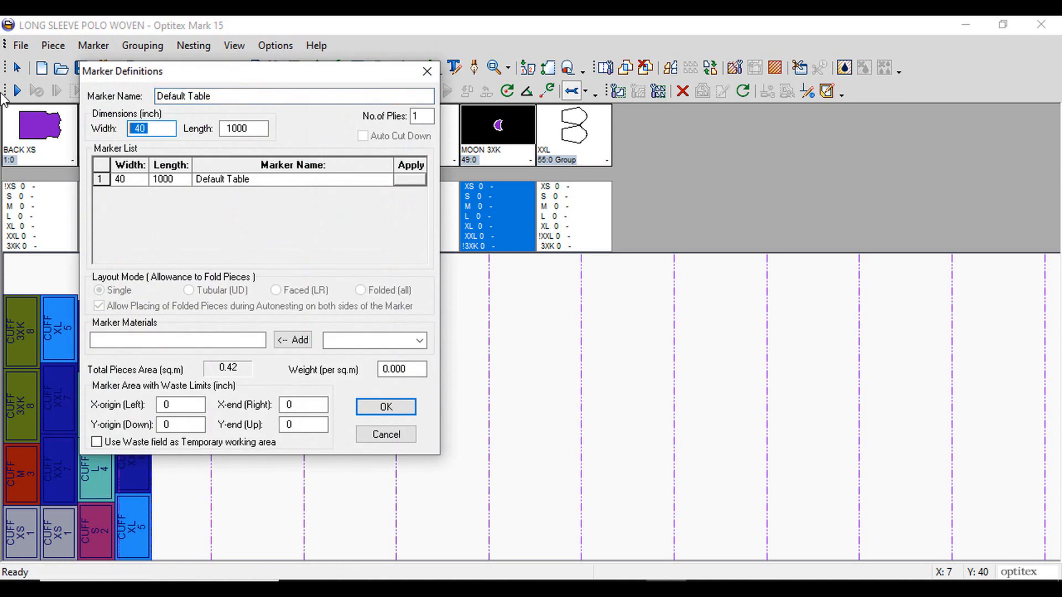
{"action": "type", "text": "38"}
{"action": "key", "text": "Return"}
{"action": "key", "text": "Return"}
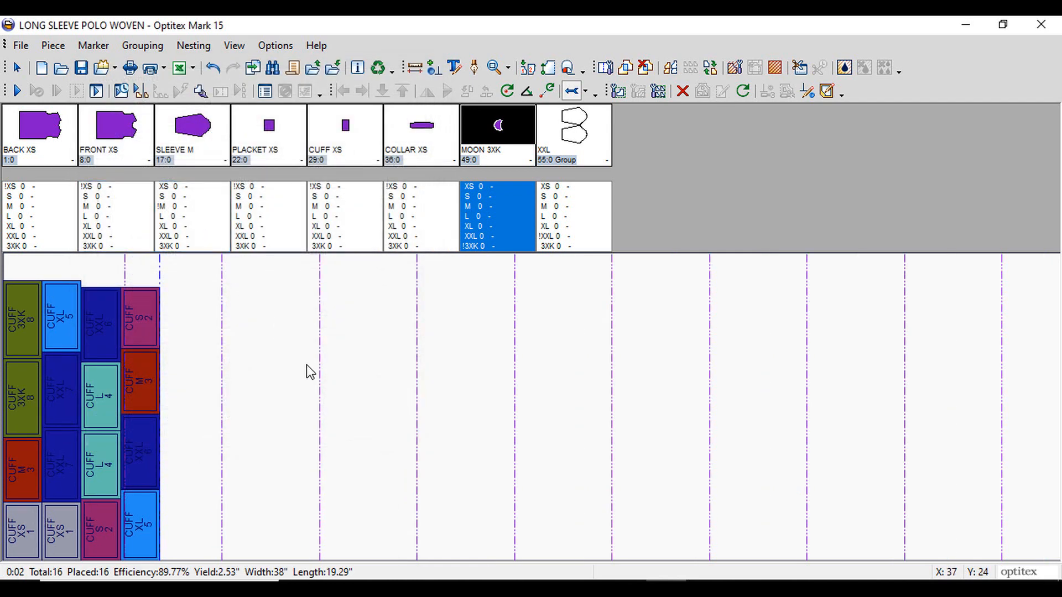
Save the cuff marker as a new file named LONG SLEEVE POLO RIB
{"action": "left_click", "coordinate": [20, 44]}
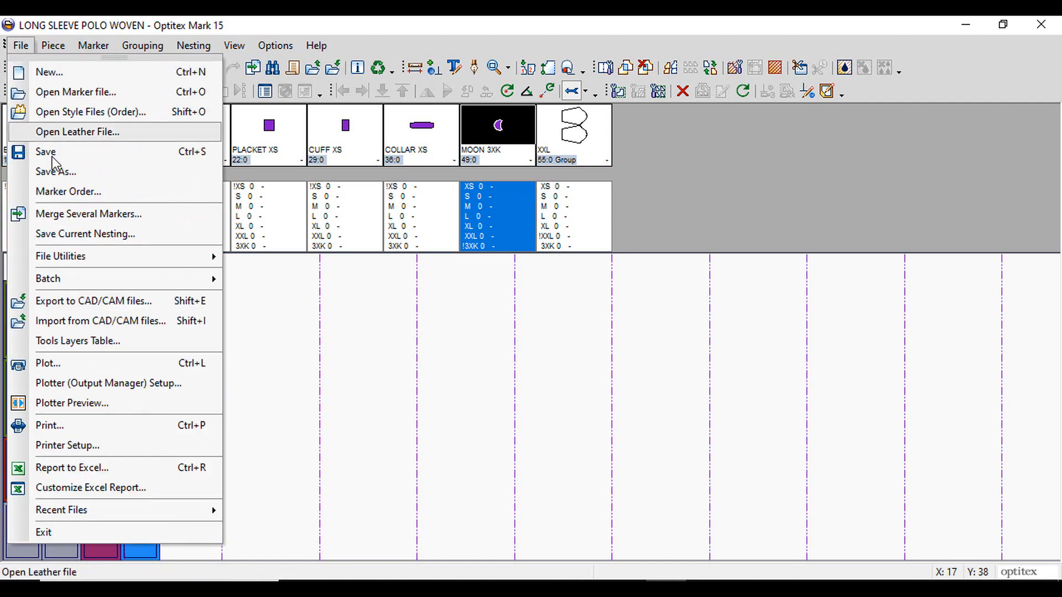
{"action": "left_click", "coordinate": [56, 171]}
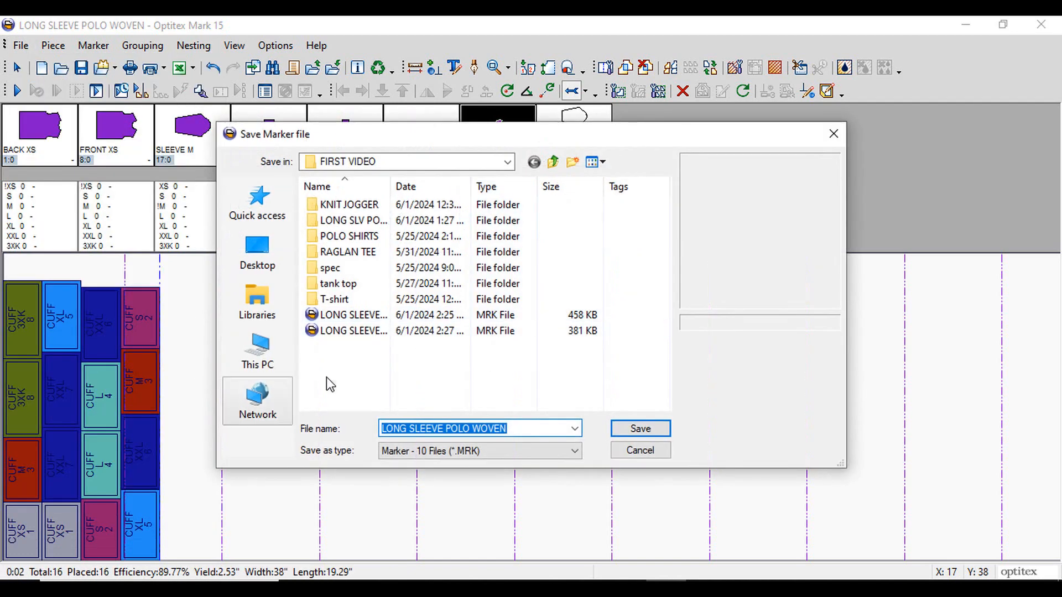
{"action": "left_click_drag", "start_coordinate": [555, 429], "coordinate": [490, 423]}
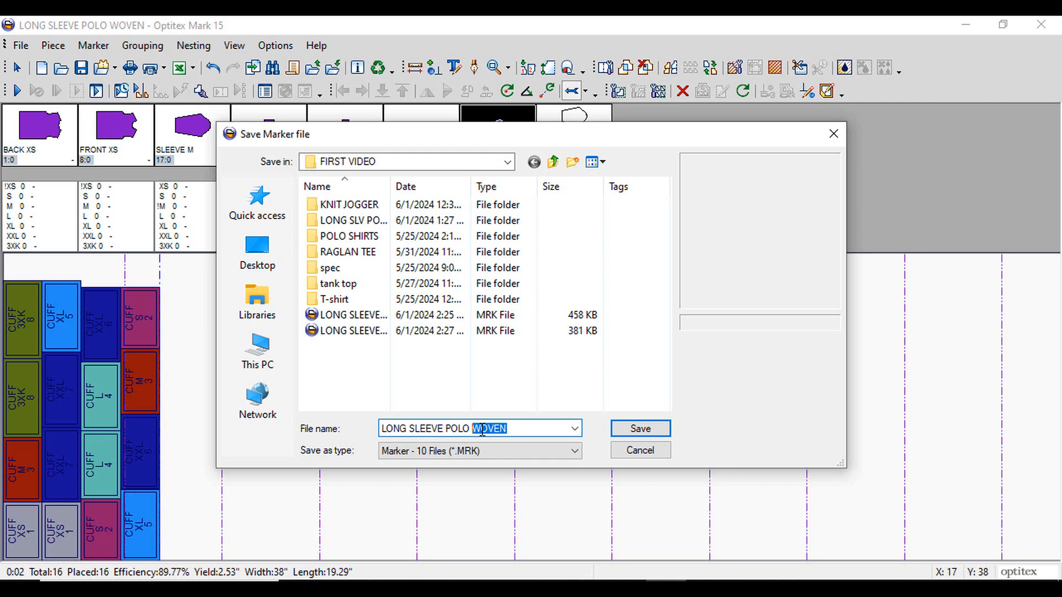
{"action": "type", "text": "RIB"}
{"action": "key", "text": "Return"}
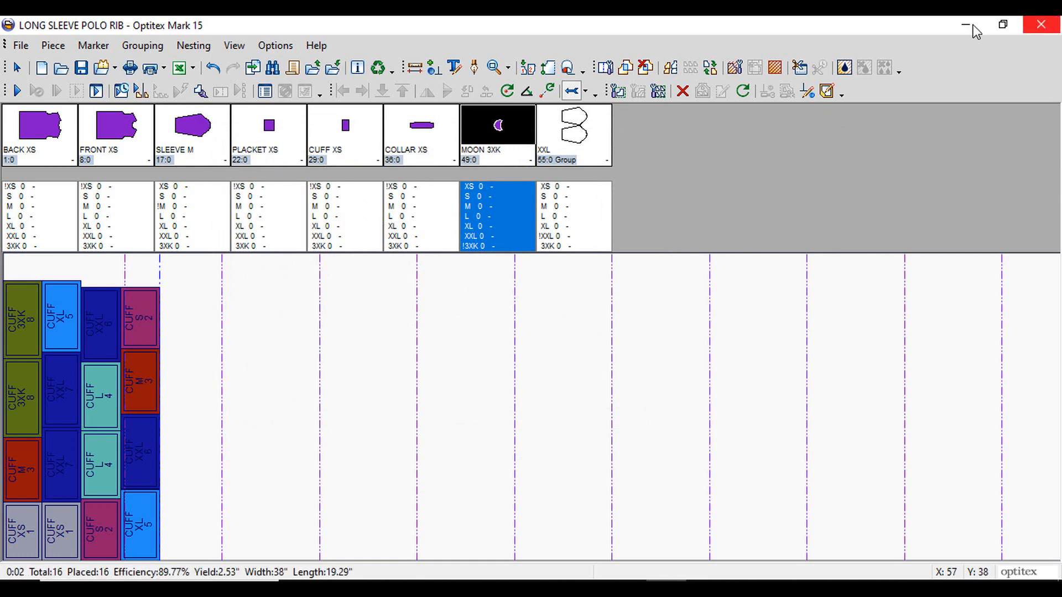
Print the cuff marker on a single page to a PDF file named RIB in the LONG SLV POLO folder
{"action": "left_click", "coordinate": [20, 45]}
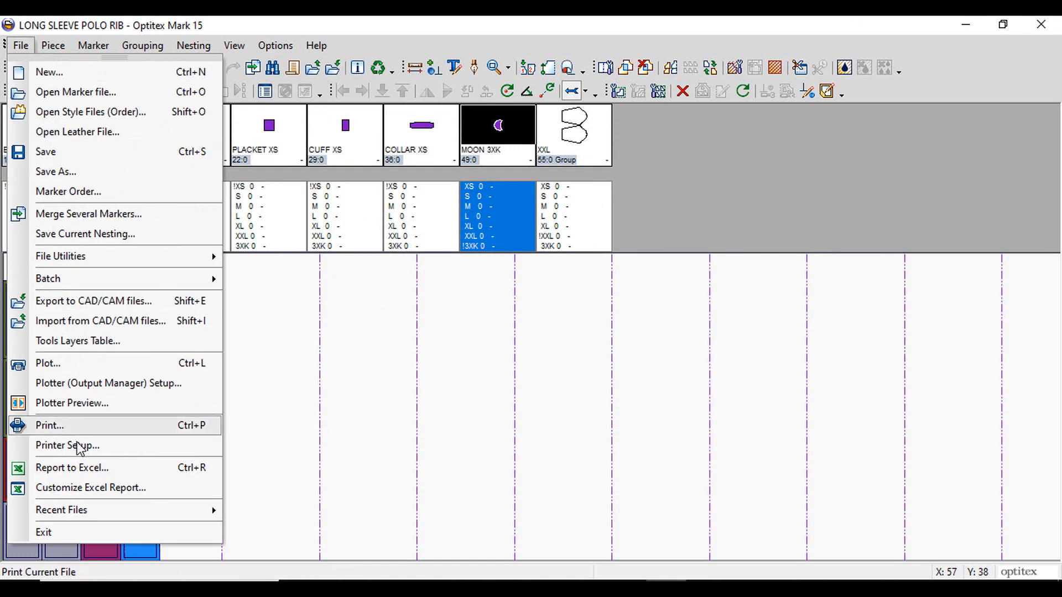
{"action": "left_click", "coordinate": [58, 426]}
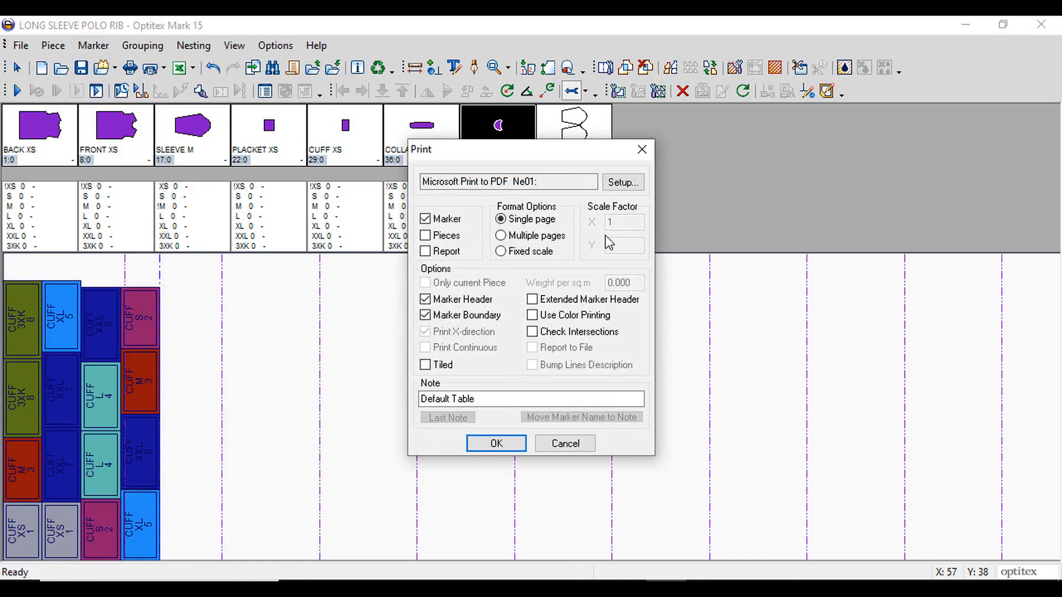
{"action": "left_click", "coordinate": [493, 444]}
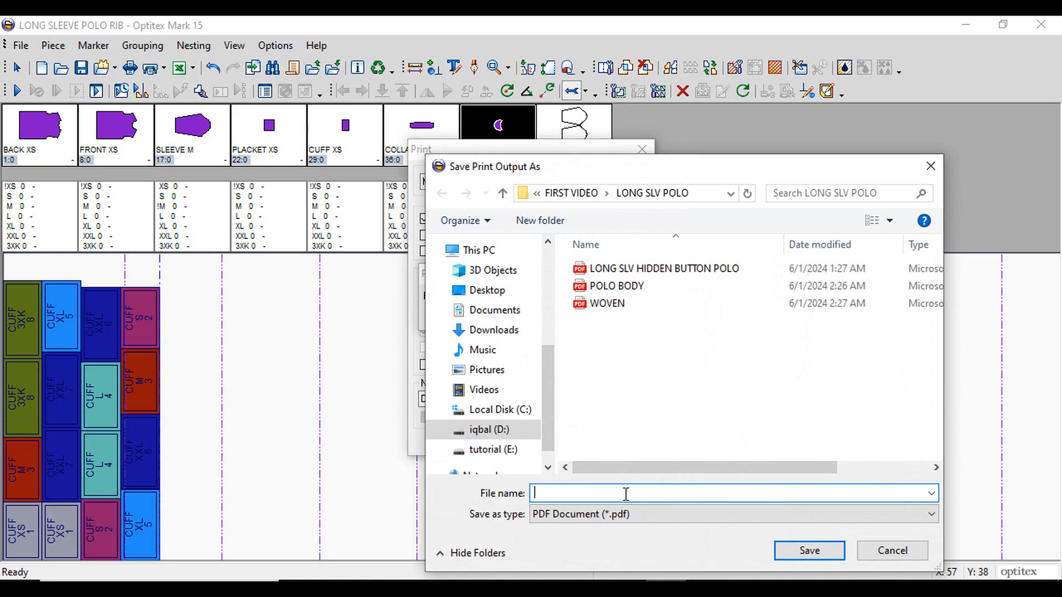
{"action": "type", "text": "RIB"}
{"action": "key", "text": "Return"}
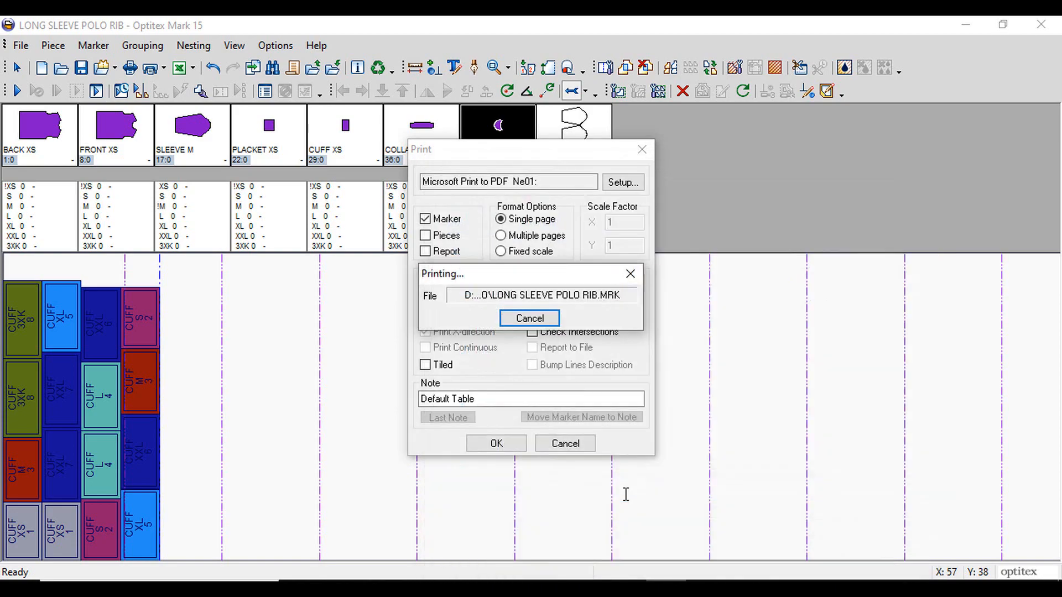